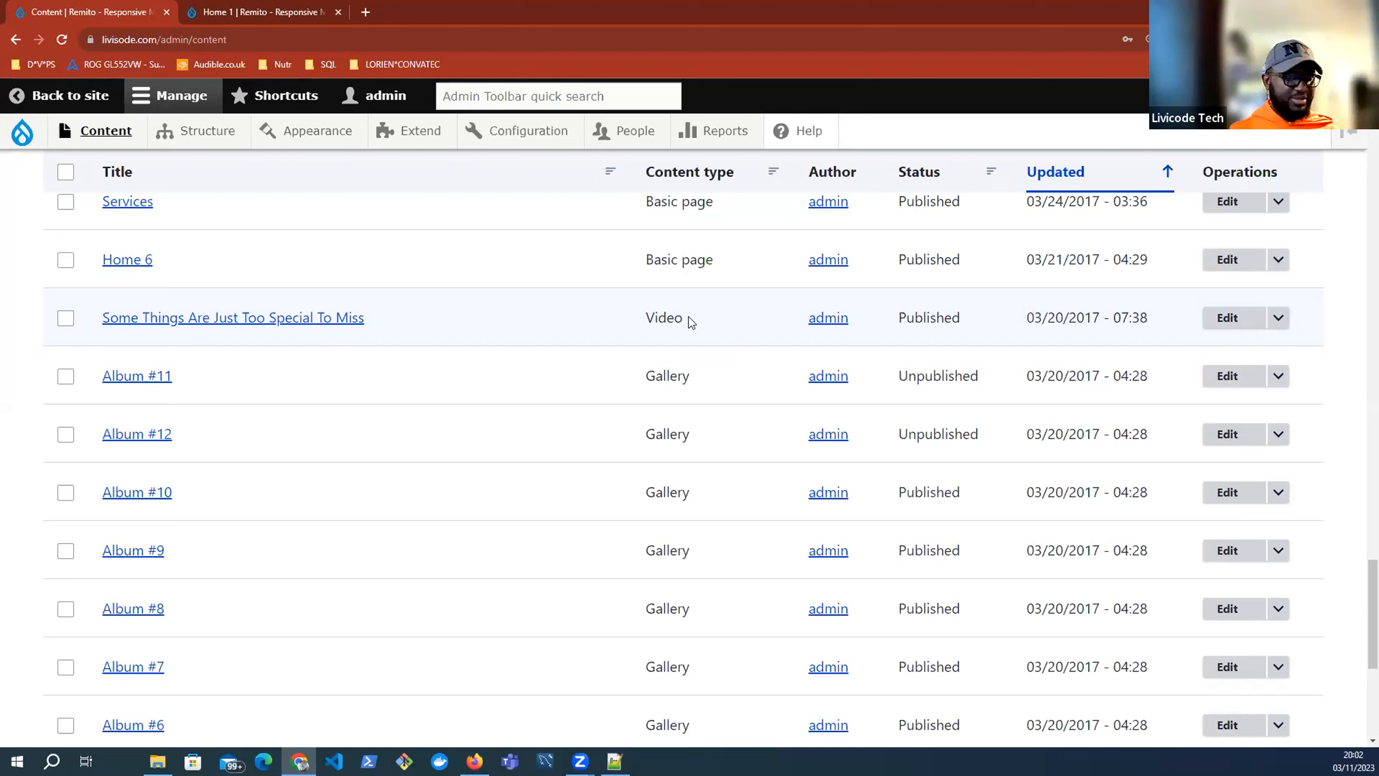
# Examine the content types assigned to the entries in the content list, including Video, Gallery and Basic page, and the options for managing content
pyautogui.moveTo(688, 317); pyautogui.dragTo(644, 318)
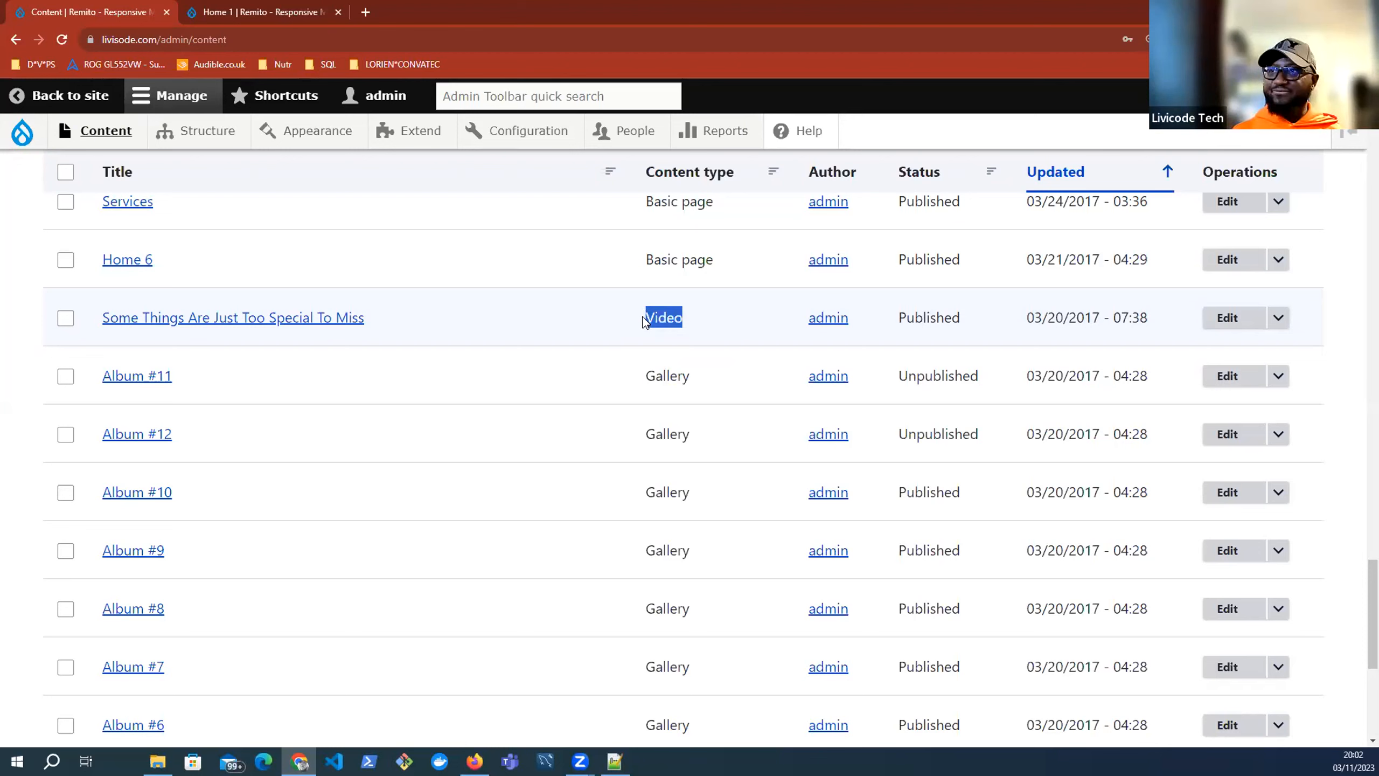
pyautogui.moveTo(691, 382); pyautogui.dragTo(633, 382)
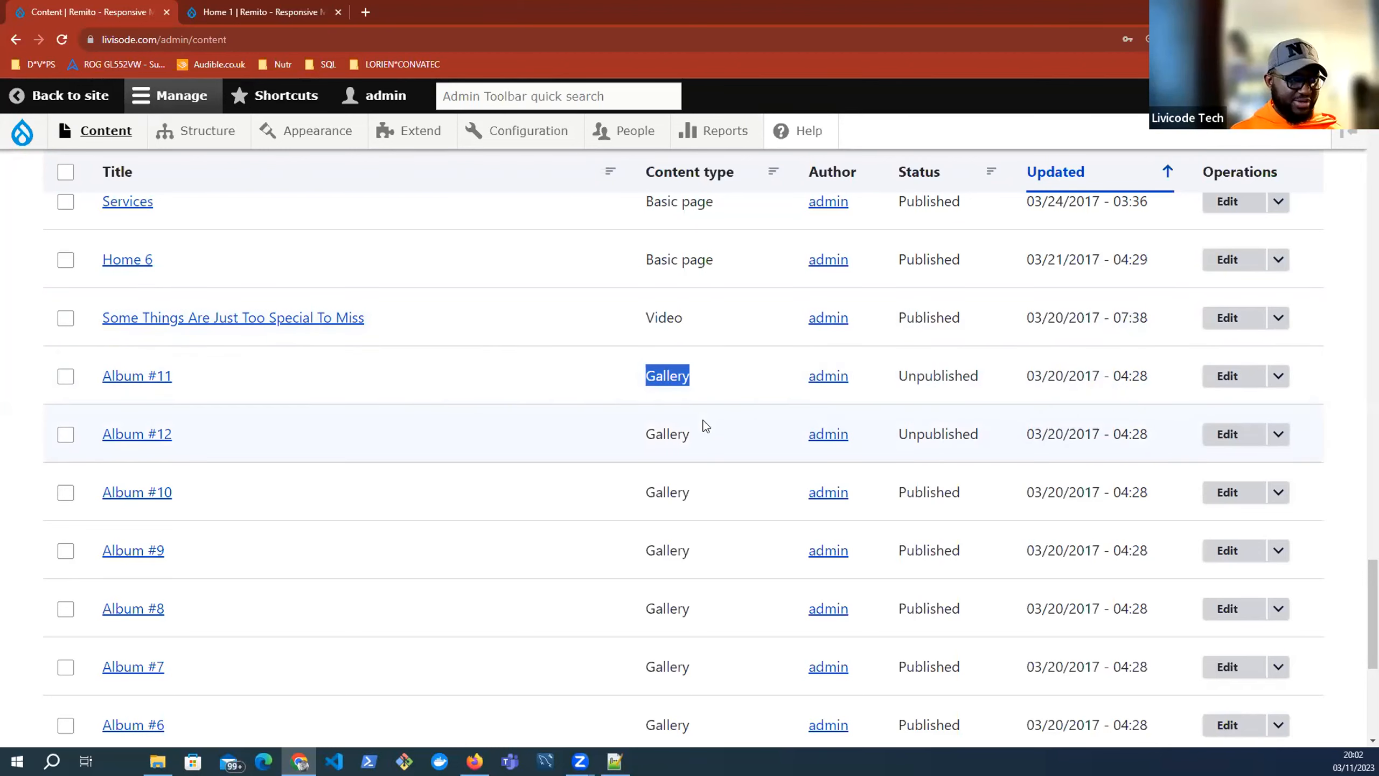
pyautogui.scroll(3, 705, 424)
pyautogui.moveTo(716, 420); pyautogui.dragTo(645, 416)
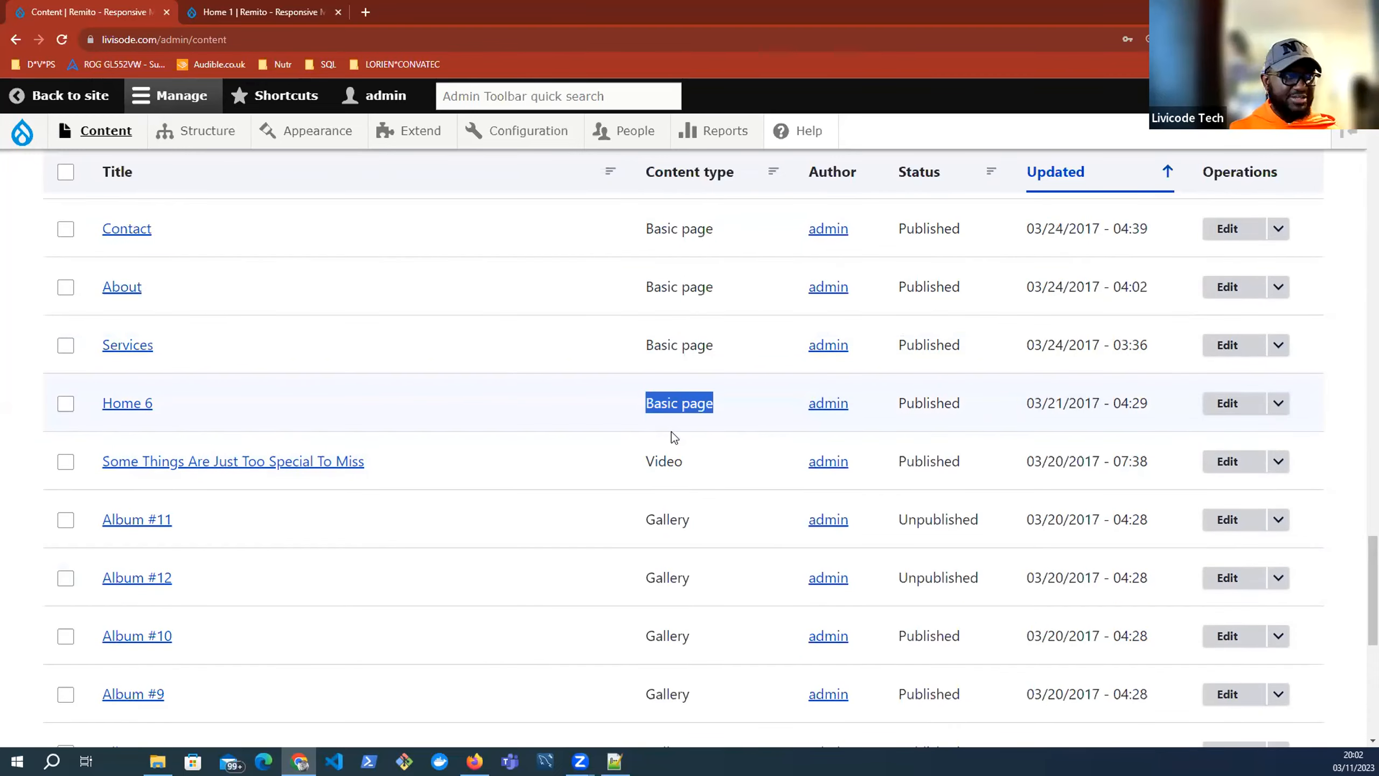
pyautogui.scroll(-10, 671, 431)
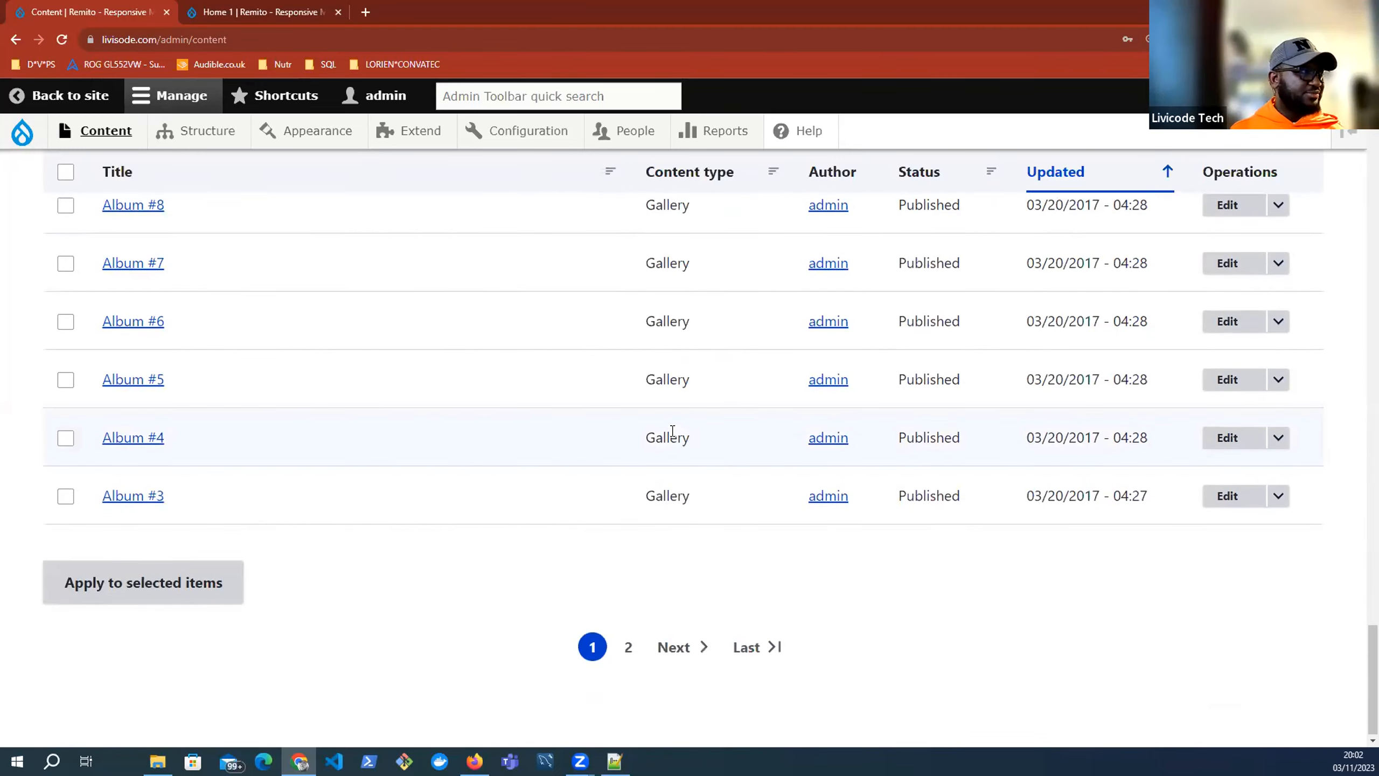
pyautogui.scroll(15, 146, 187)
pyautogui.moveTo(108, 131)
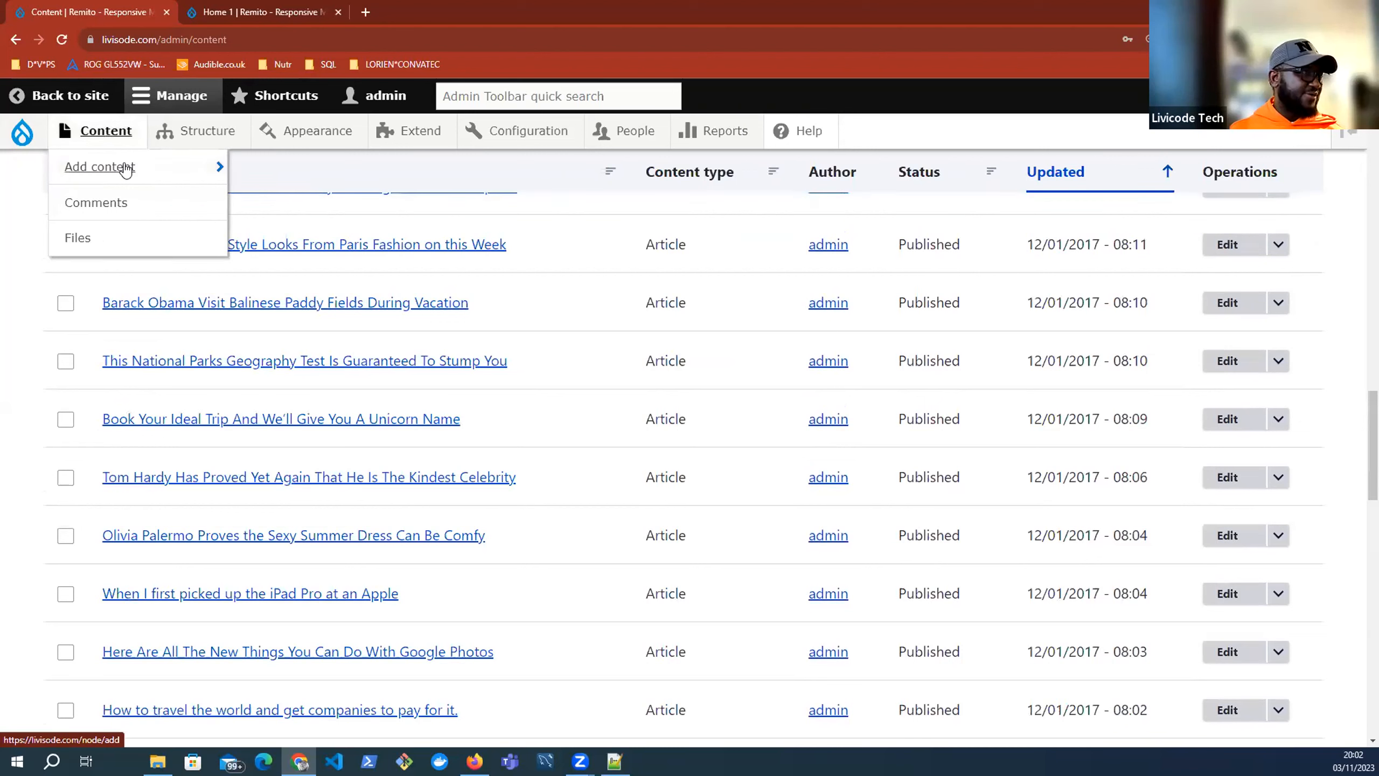
pyautogui.moveTo(96, 173)
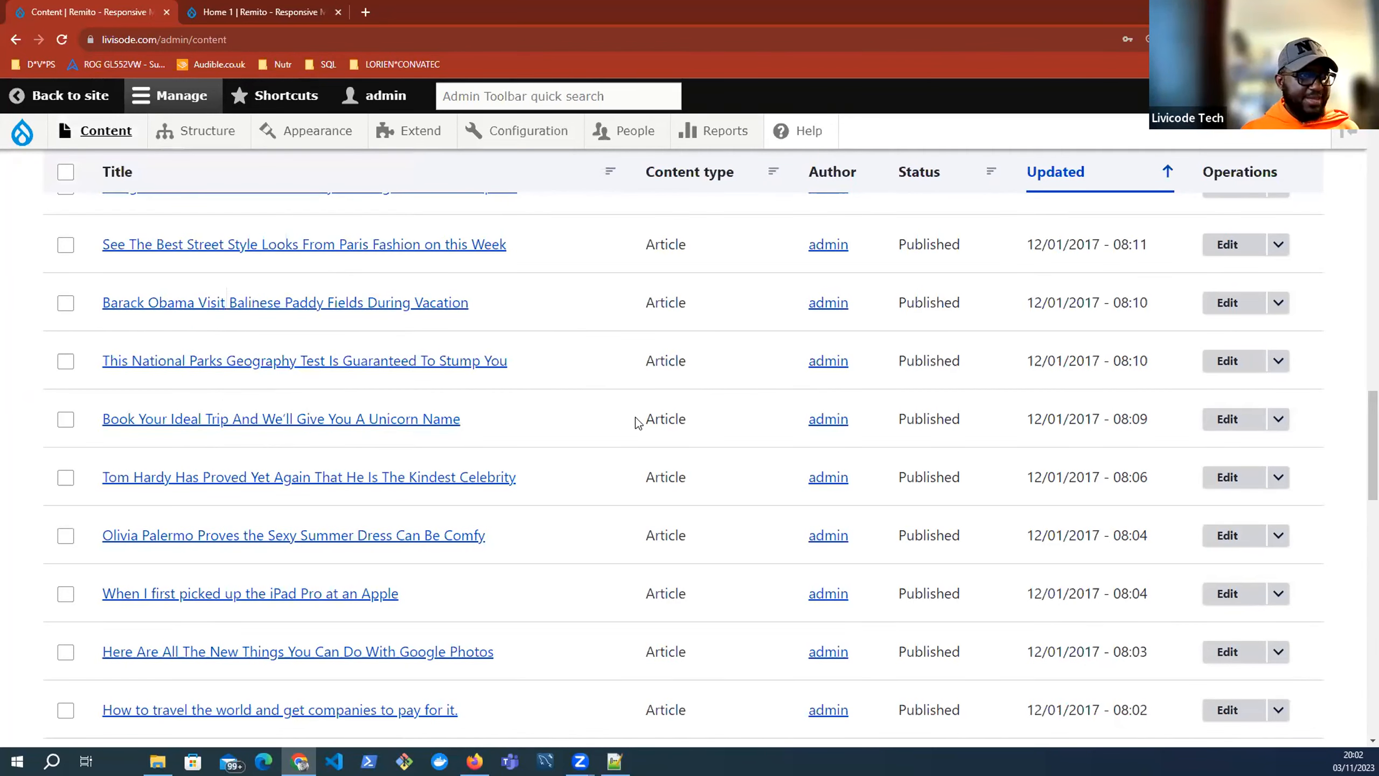
pyautogui.scroll(15, 636, 417)
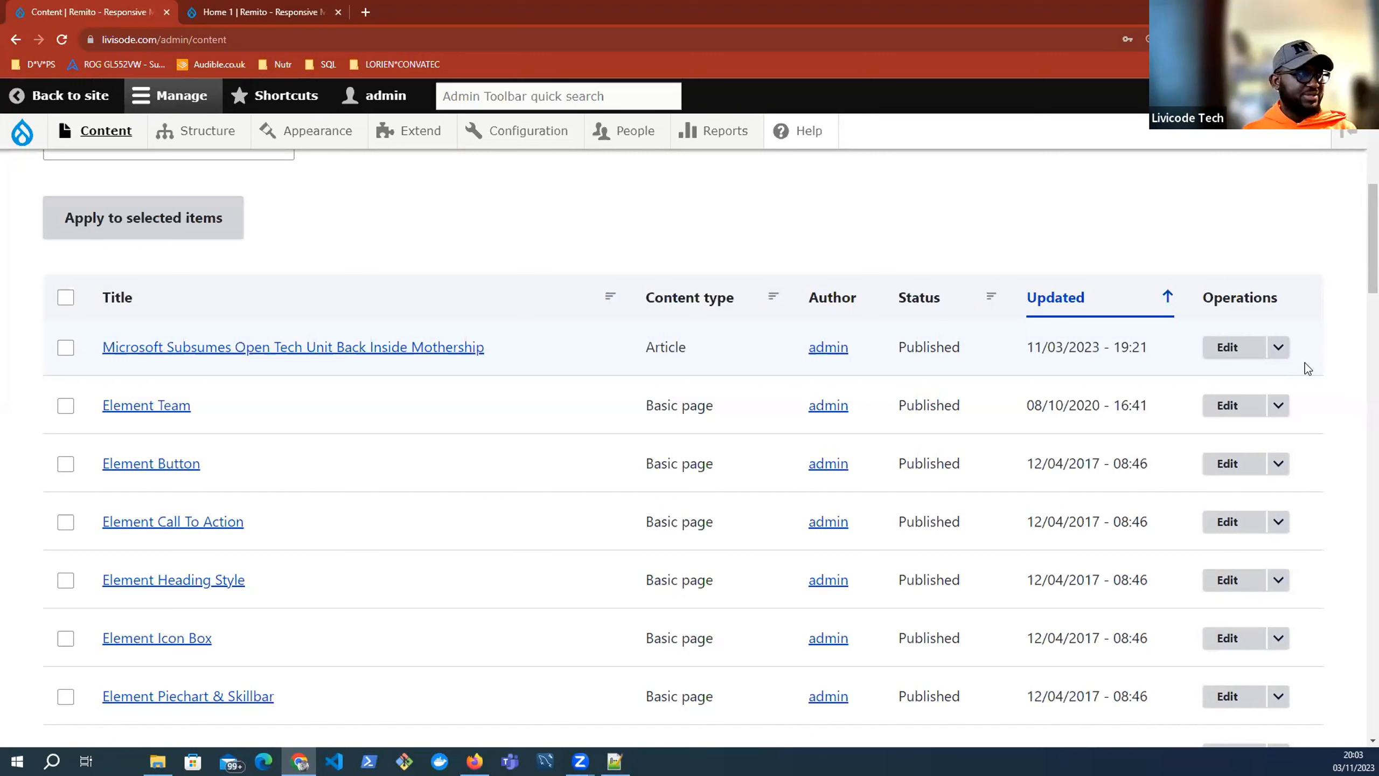
# Examine the content type, author, publication status and update date of the "Microsoft Subsumes Open Tech Unit Back Inside Mothership" entry
pyautogui.click(405, 39)
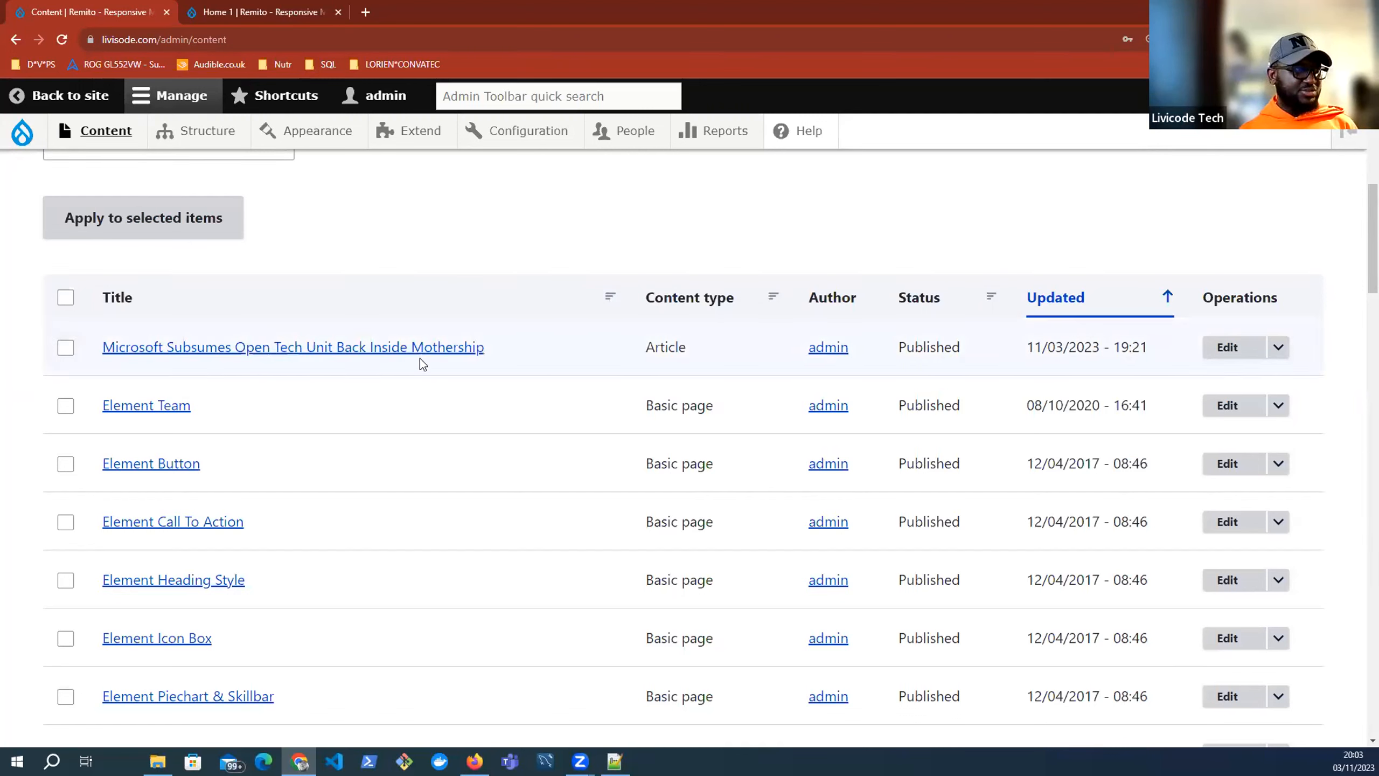
pyautogui.moveTo(693, 350); pyautogui.dragTo(646, 347)
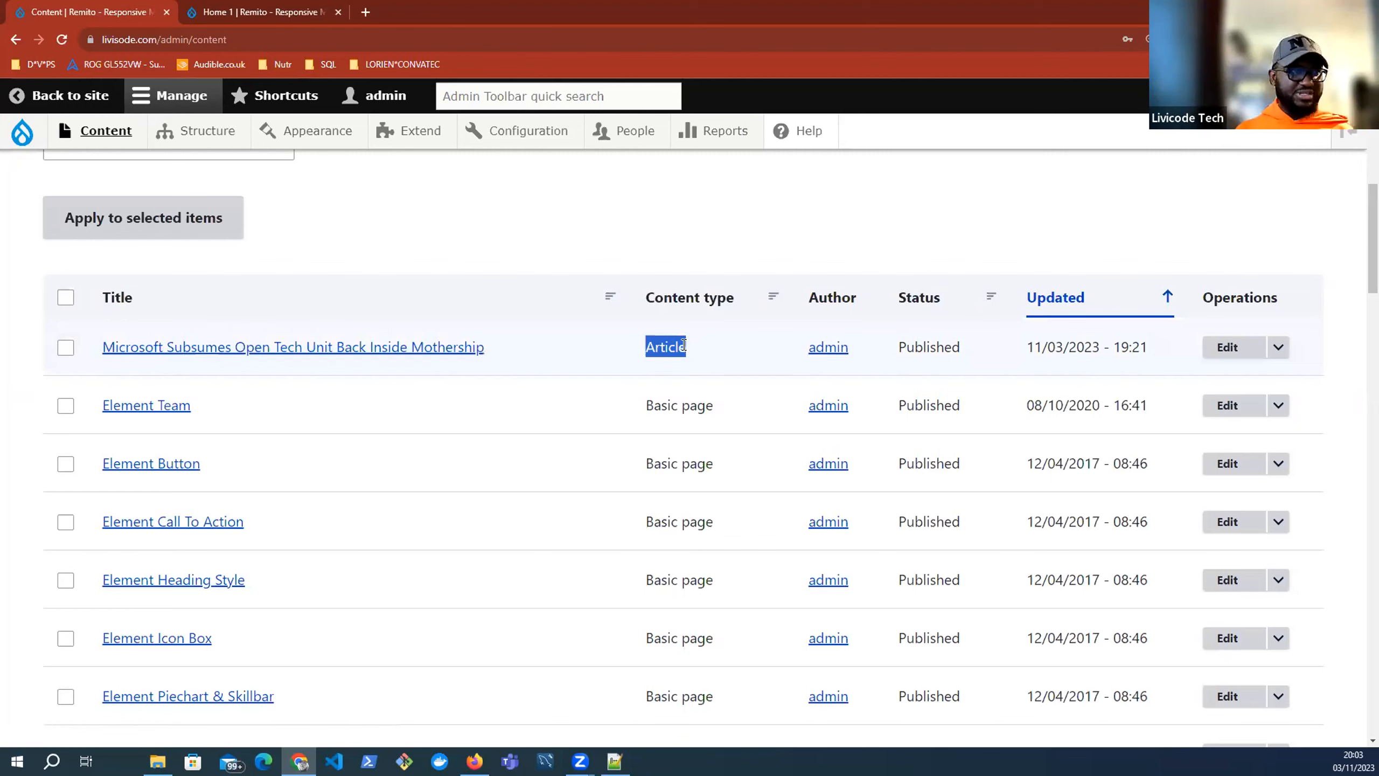
pyautogui.click(646, 348)
pyautogui.moveTo(687, 347); pyautogui.dragTo(643, 348)
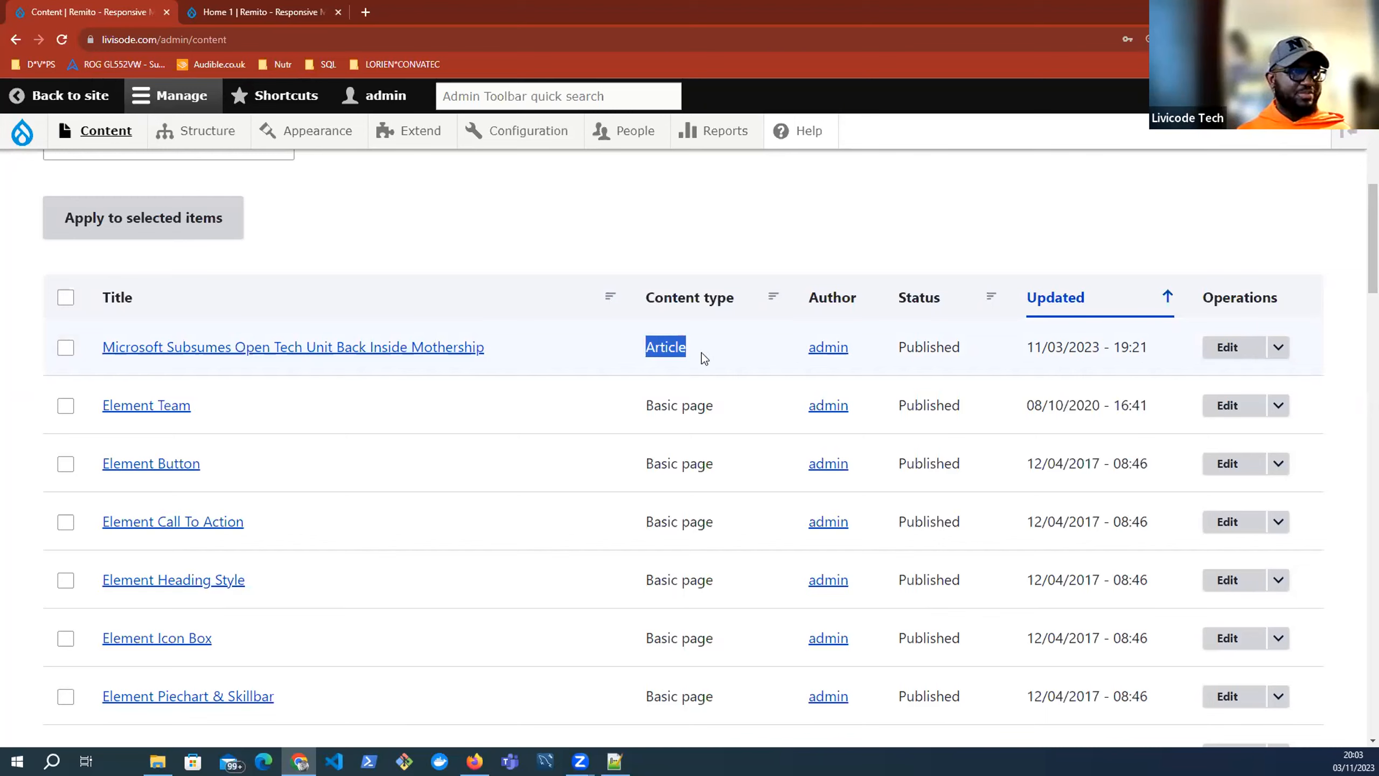
pyautogui.click(653, 348)
pyautogui.doubleClick(654, 348)
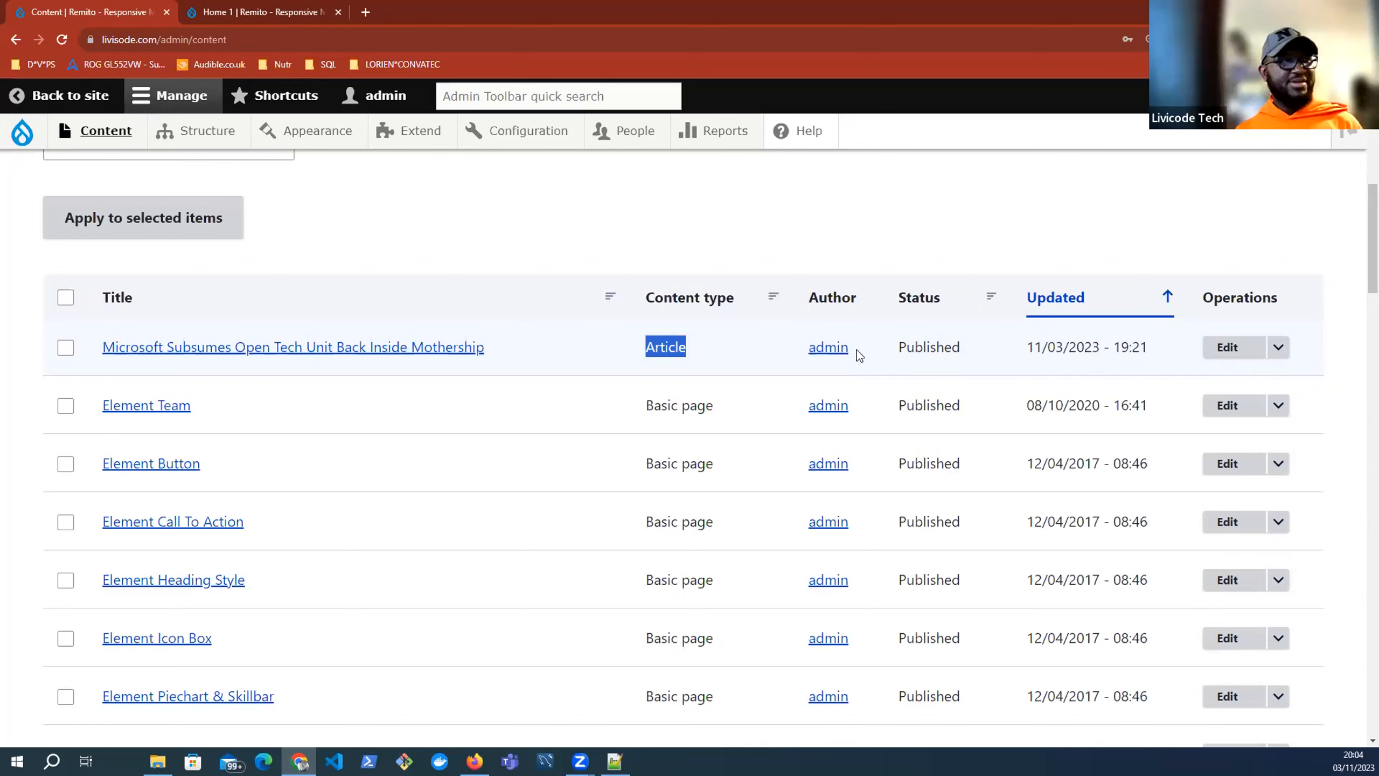
pyautogui.doubleClick(807, 348)
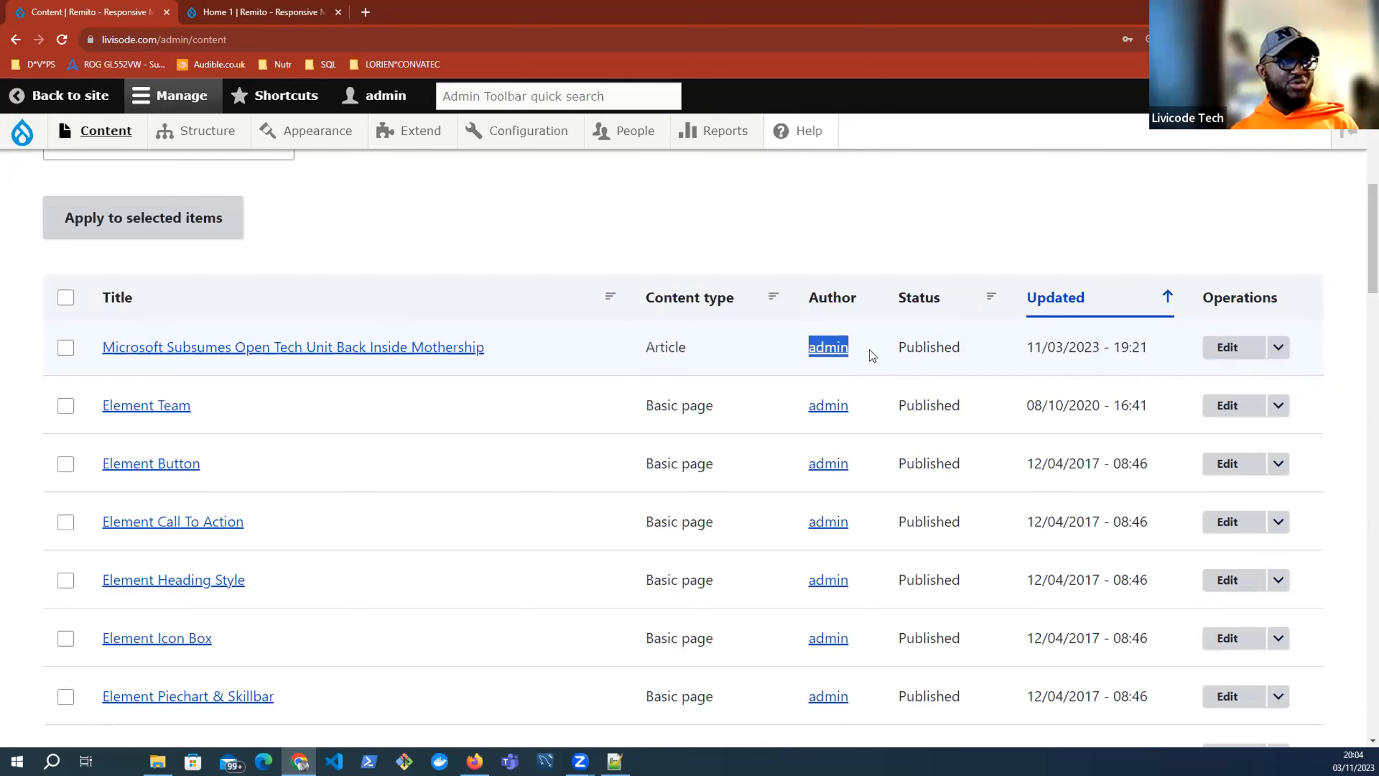
pyautogui.click(855, 233)
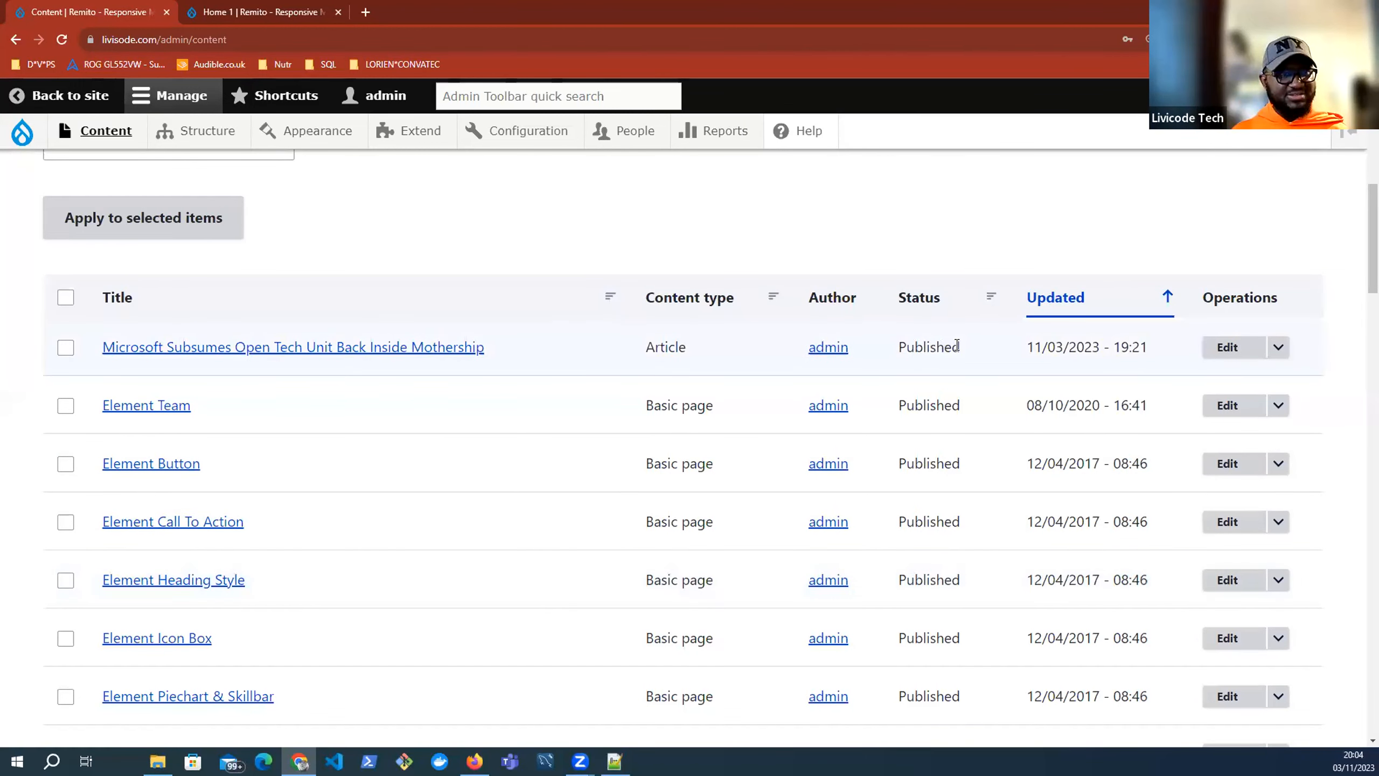
pyautogui.doubleClick(902, 348)
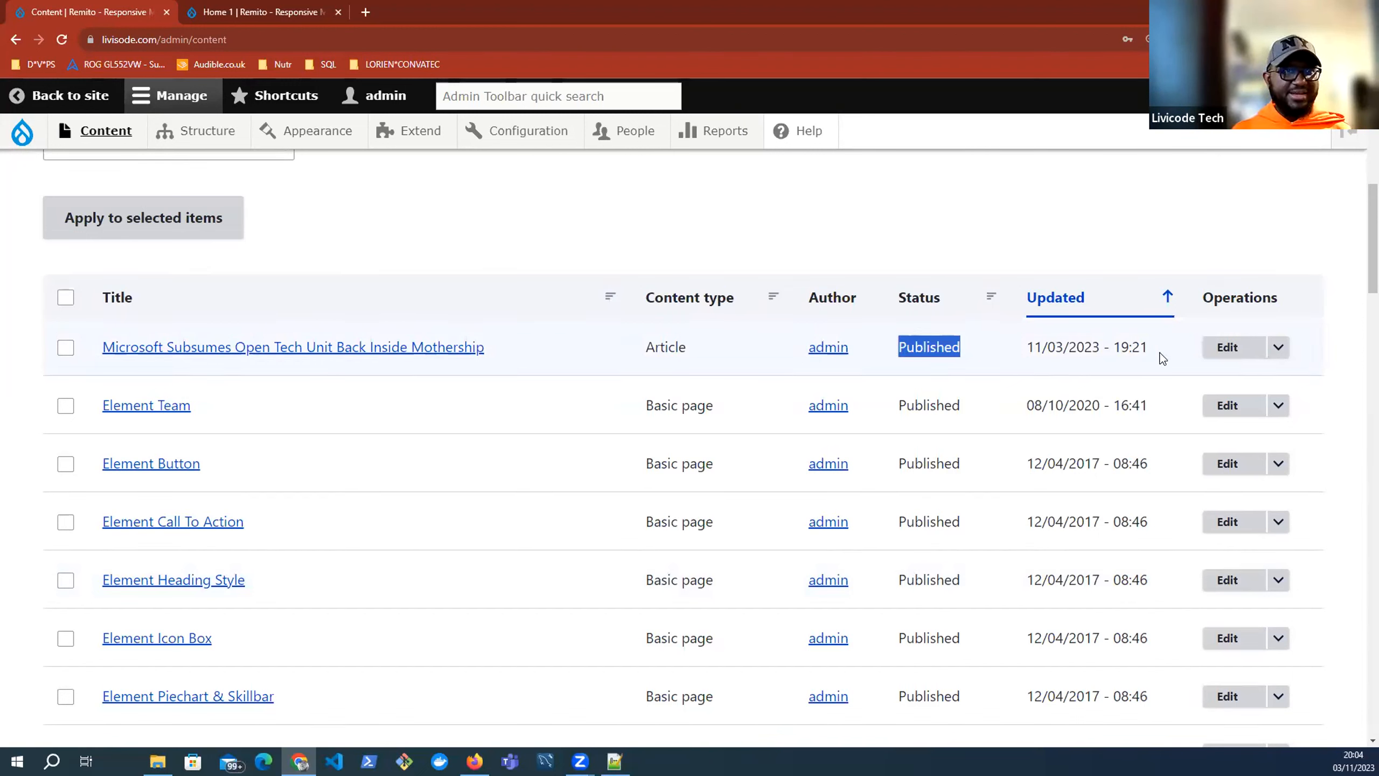
pyautogui.moveTo(1154, 350); pyautogui.dragTo(1024, 350)
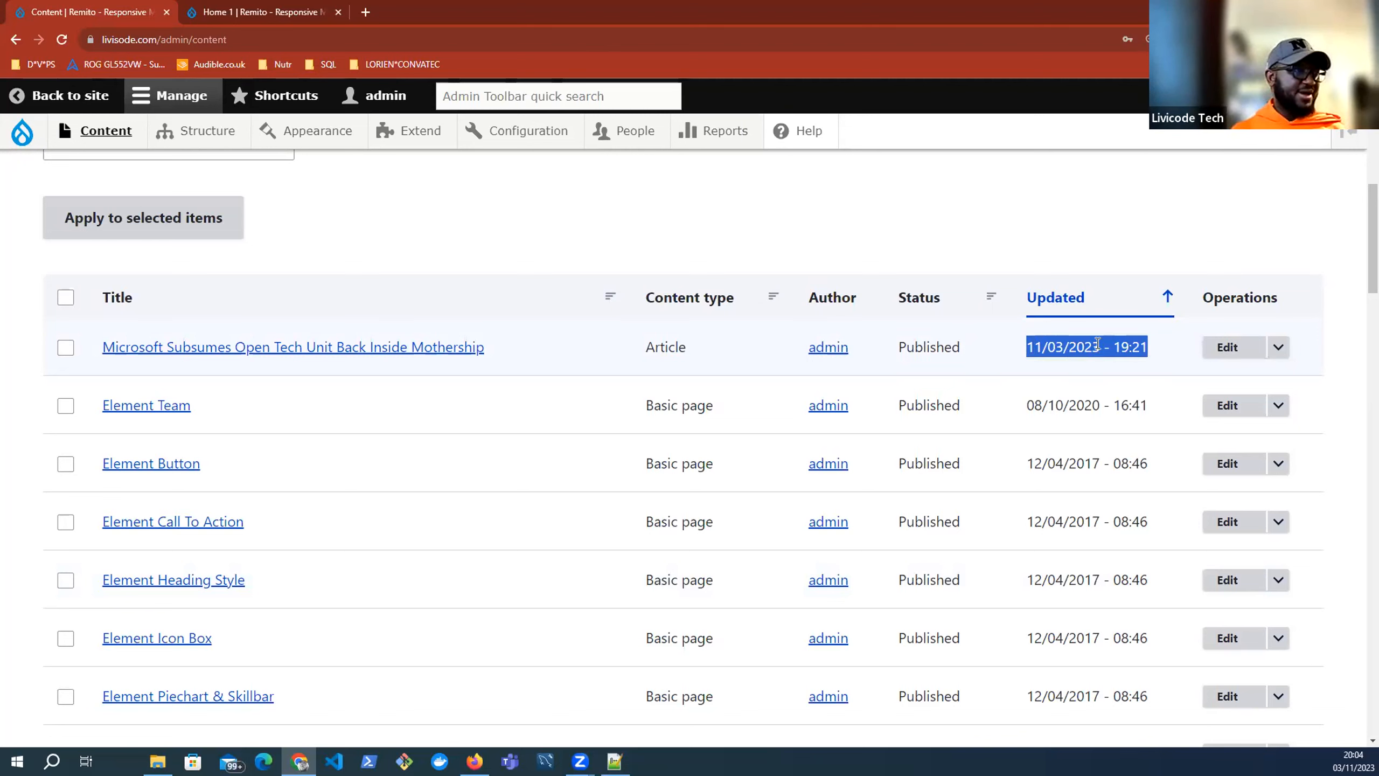
# Check which additional operations are available for the "Microsoft Subsumes Open Tech Unit Back Inside Mothership" article, then dismiss them
pyautogui.click(1280, 351)
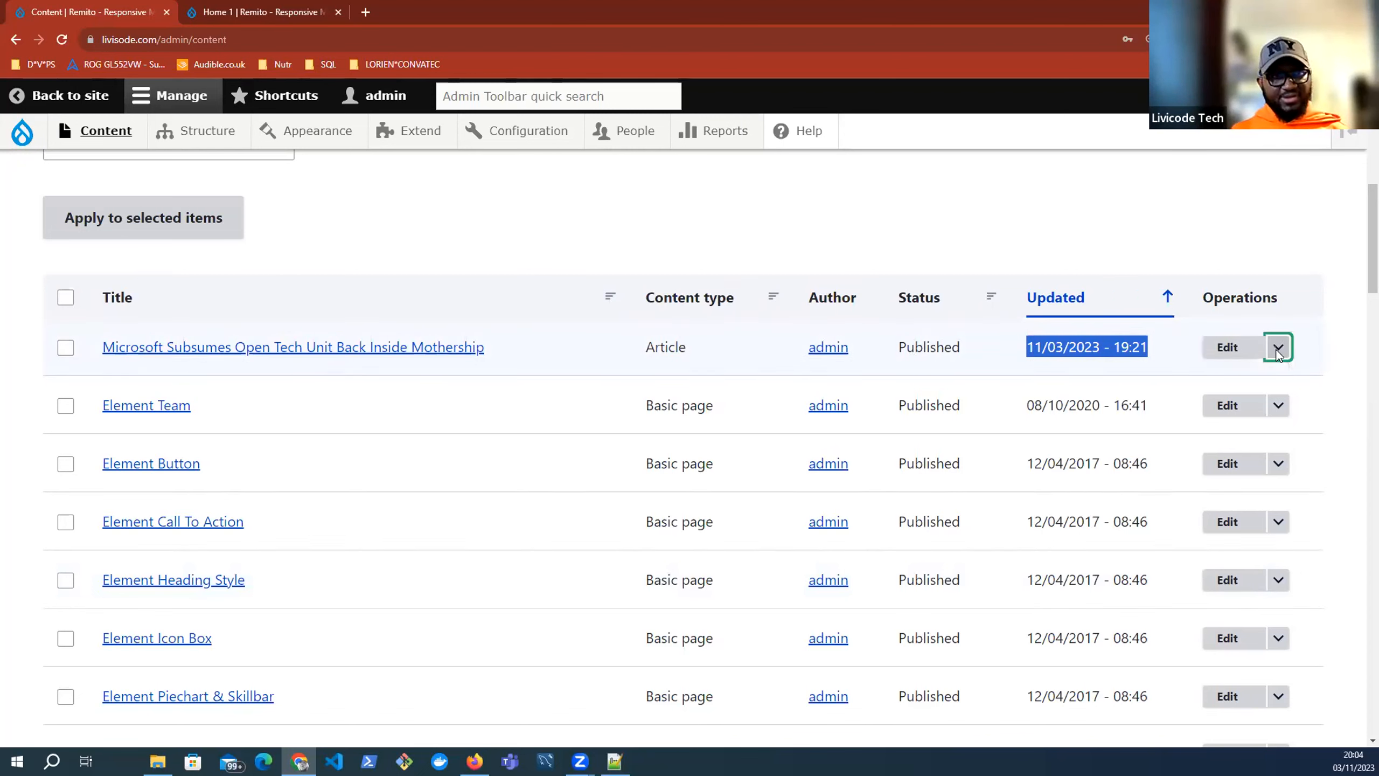
pyautogui.click(1280, 352)
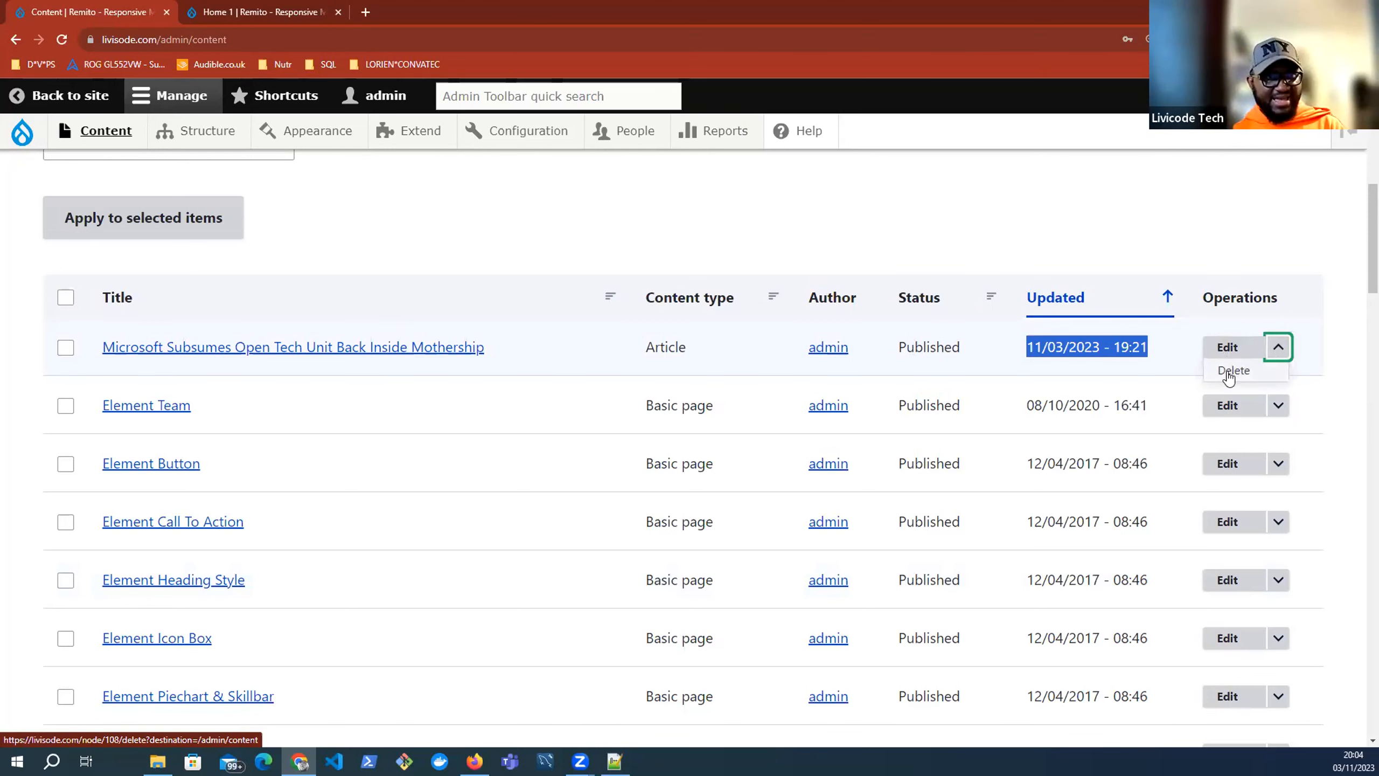
pyautogui.click(1344, 361)
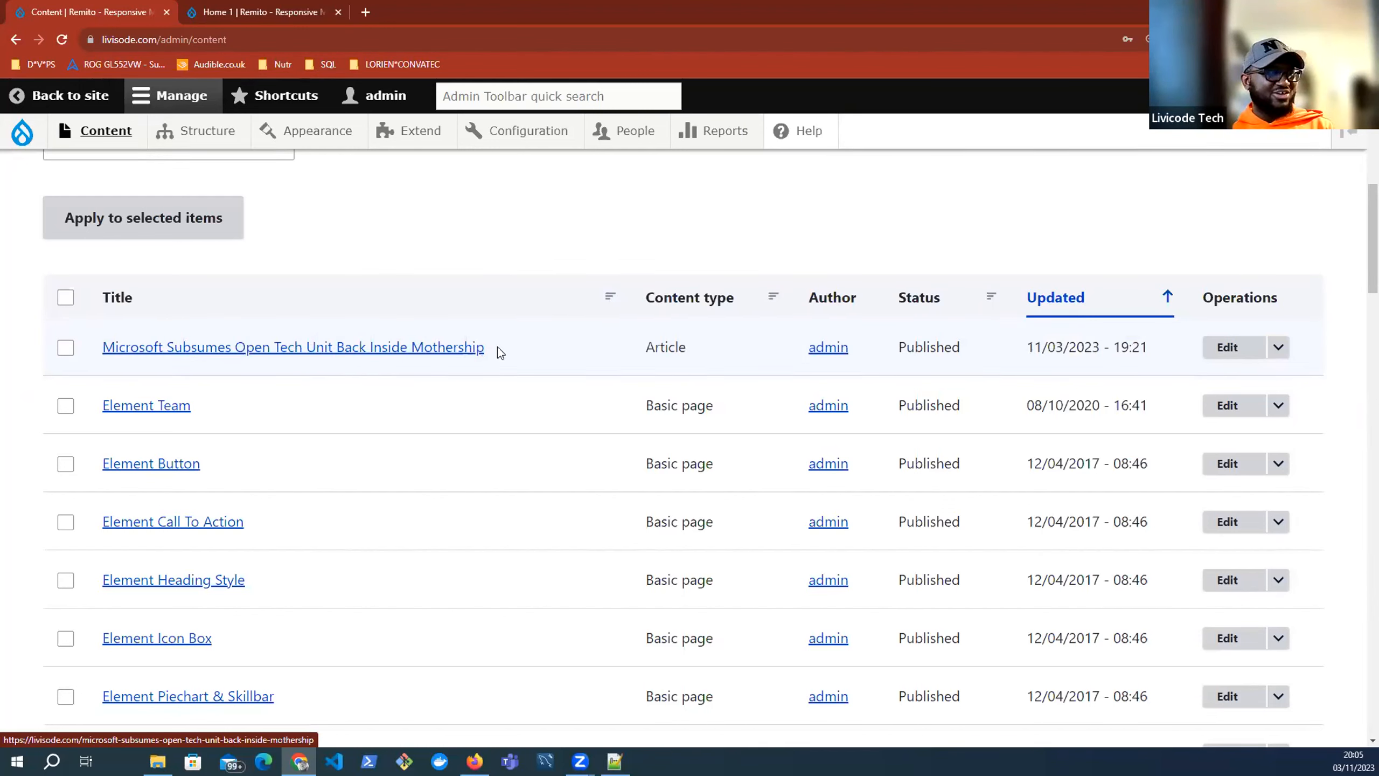
# Open the "Microsoft Subsumes Open Tech Unit Back Inside Mothership" article from the site's home page
pyautogui.moveTo(266, 6)
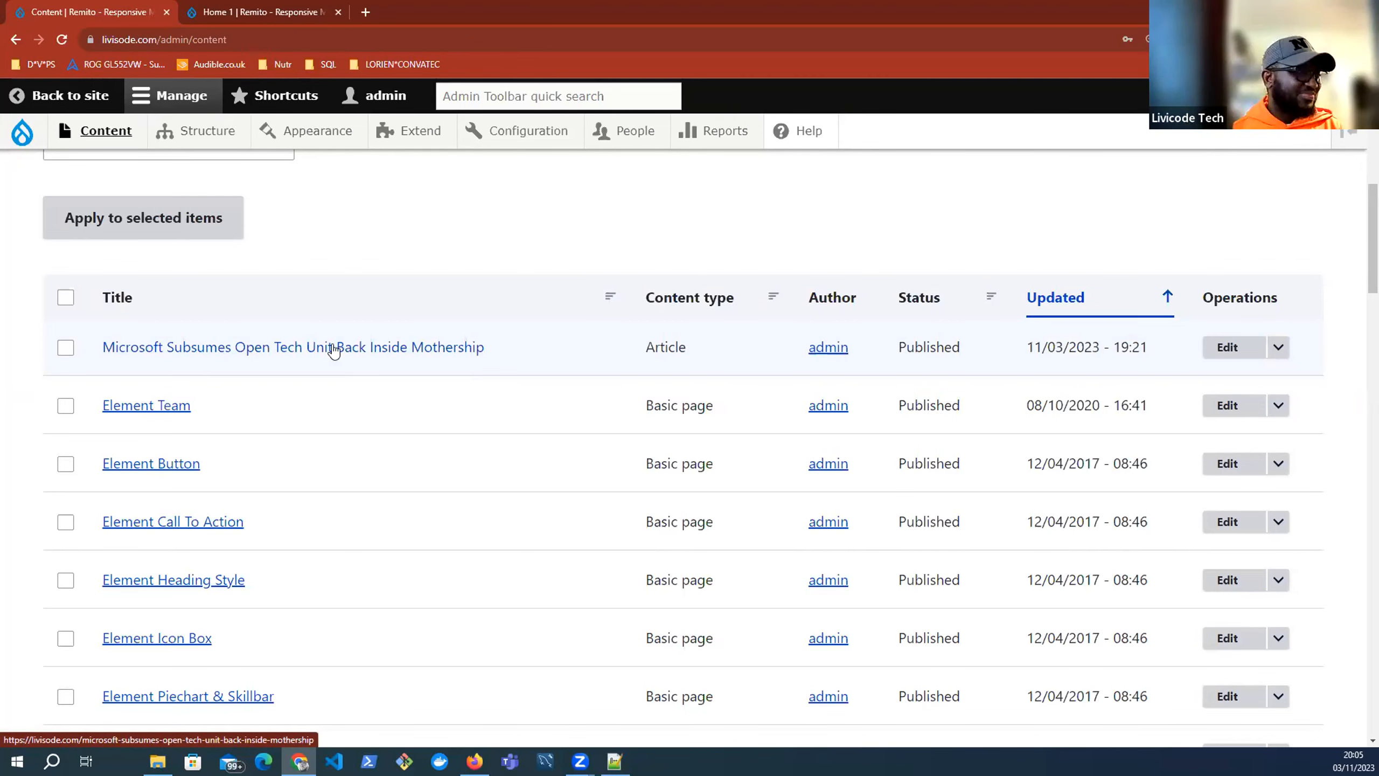
pyautogui.click(252, 6)
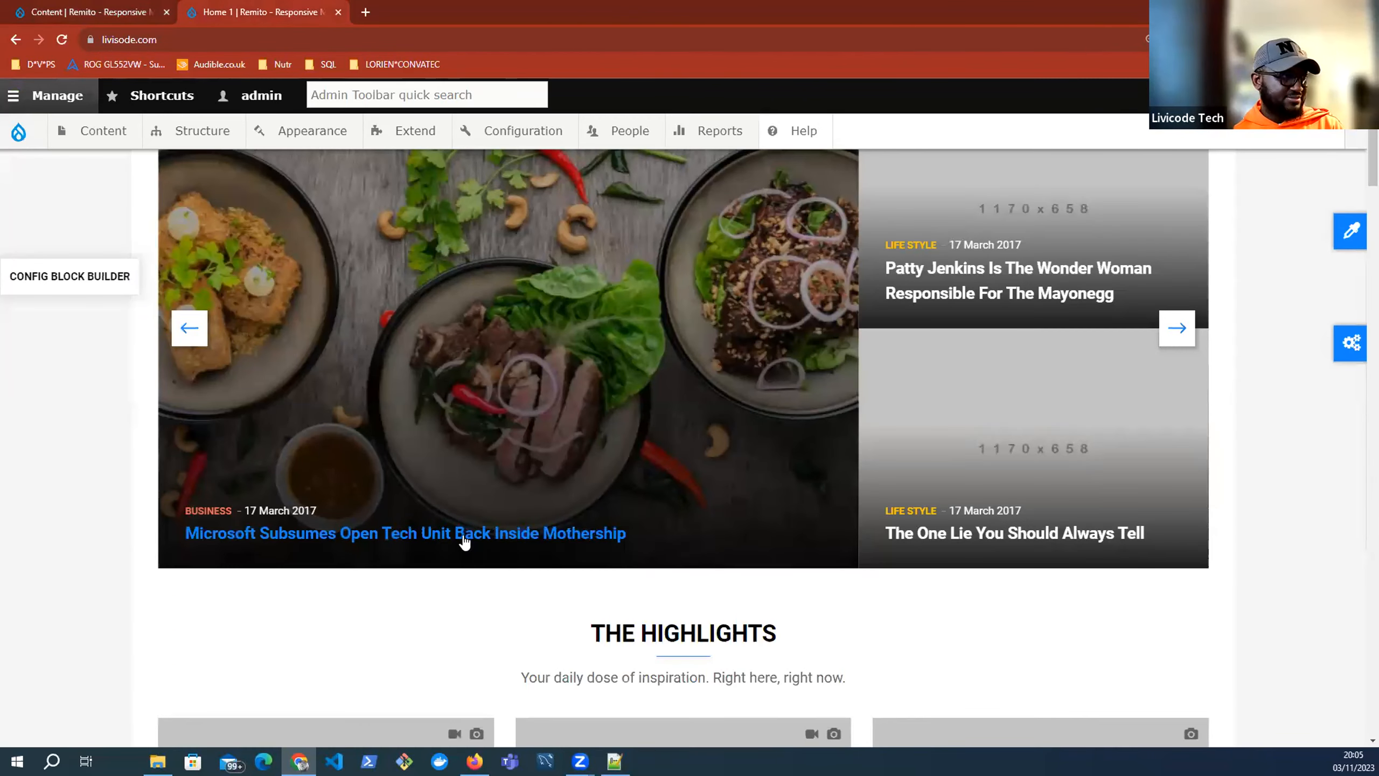
pyautogui.click(485, 543)
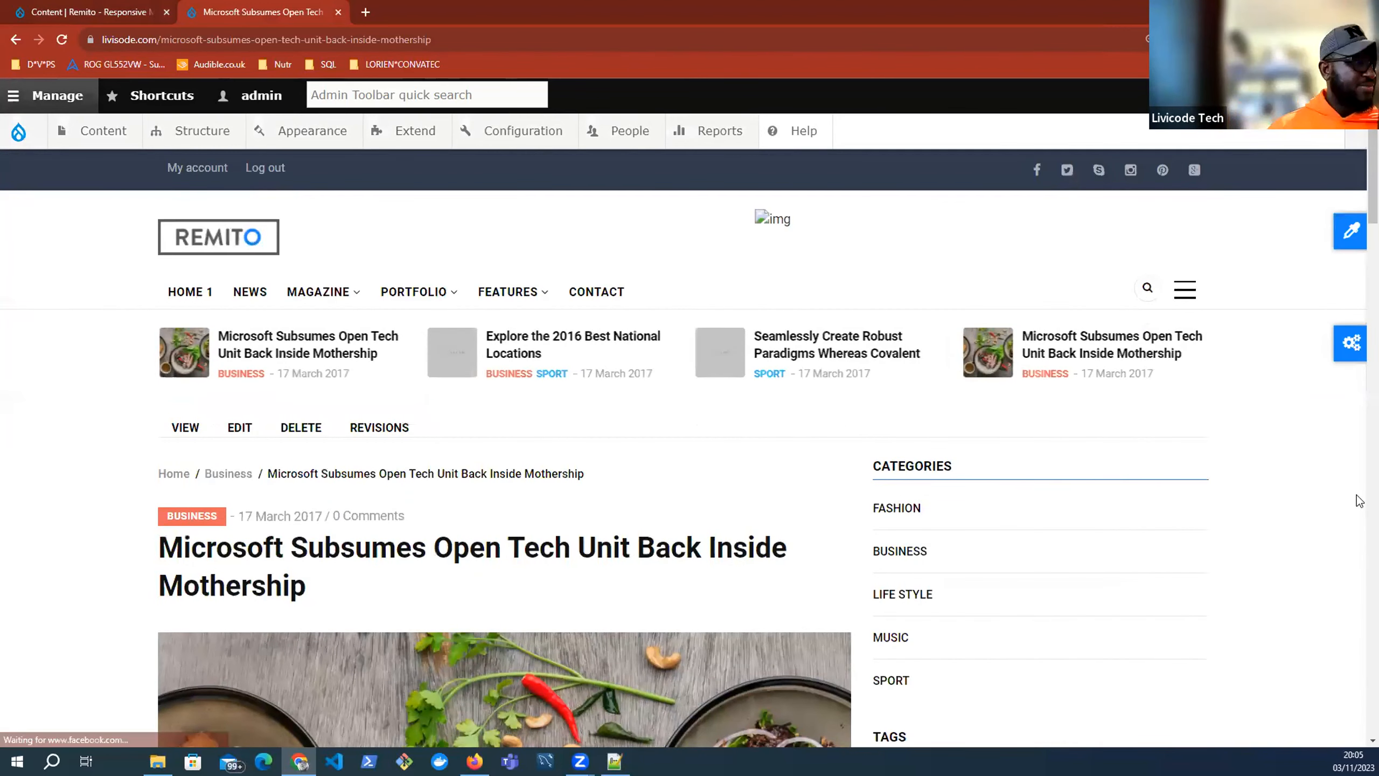
# Examine the published article's date, title, image and body text down to the related articles section
pyautogui.scroll(-3, 1360, 501)
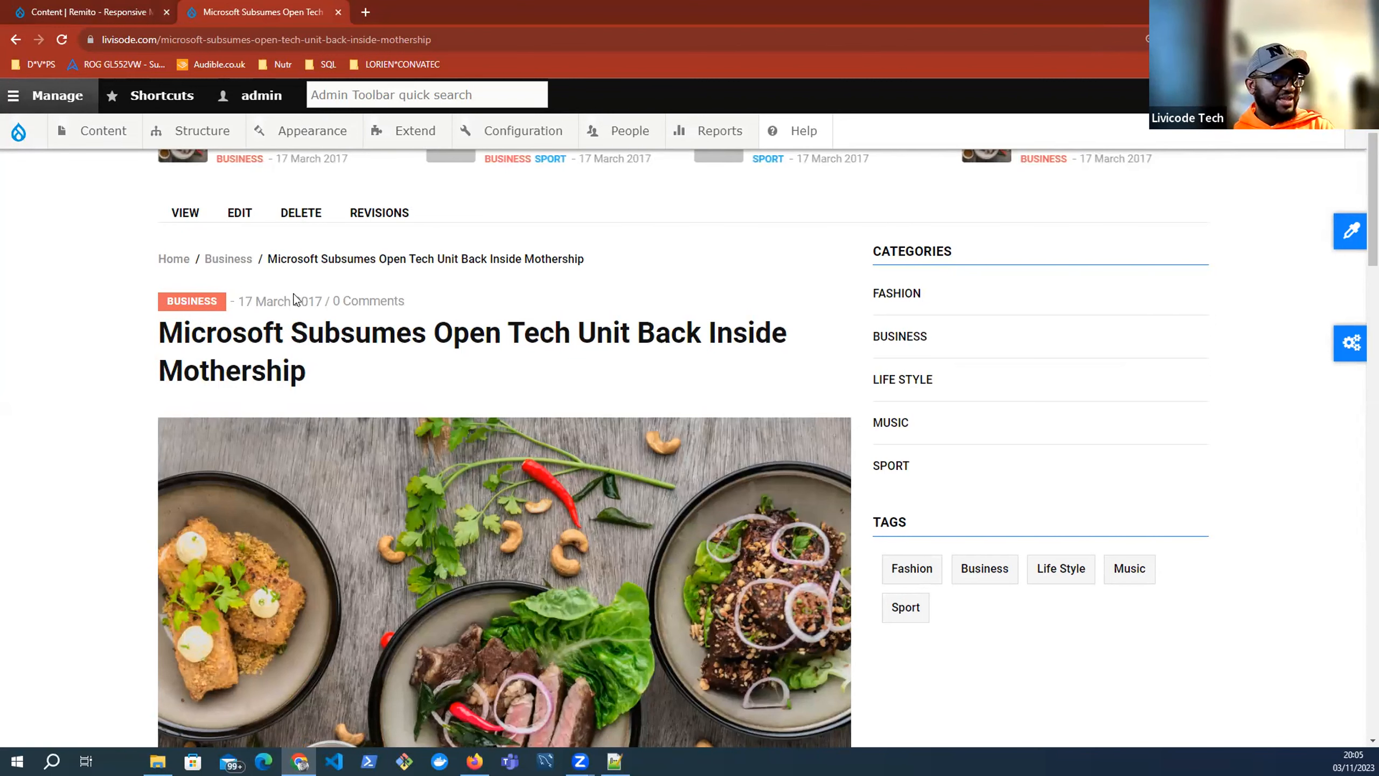
pyautogui.moveTo(246, 300); pyautogui.dragTo(315, 297)
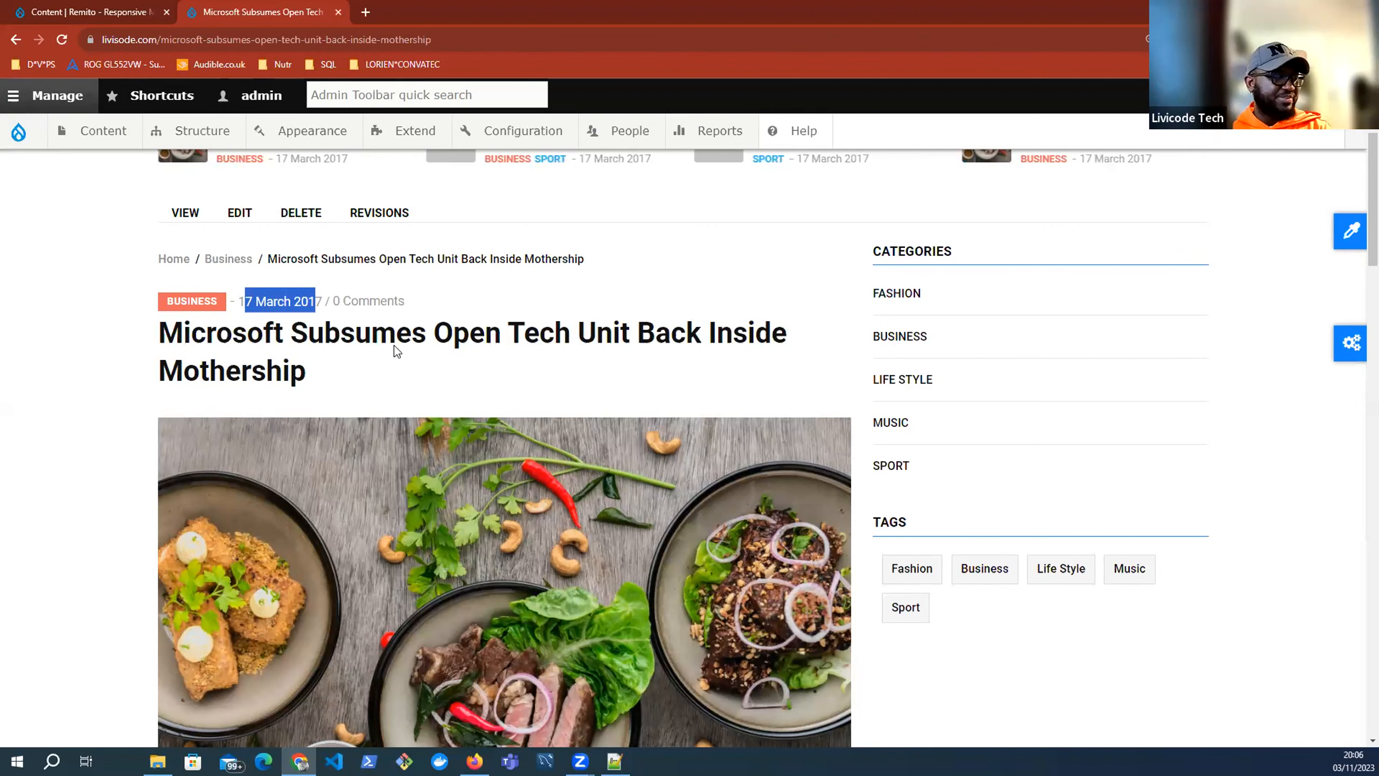
pyautogui.scroll(-1, 413, 331)
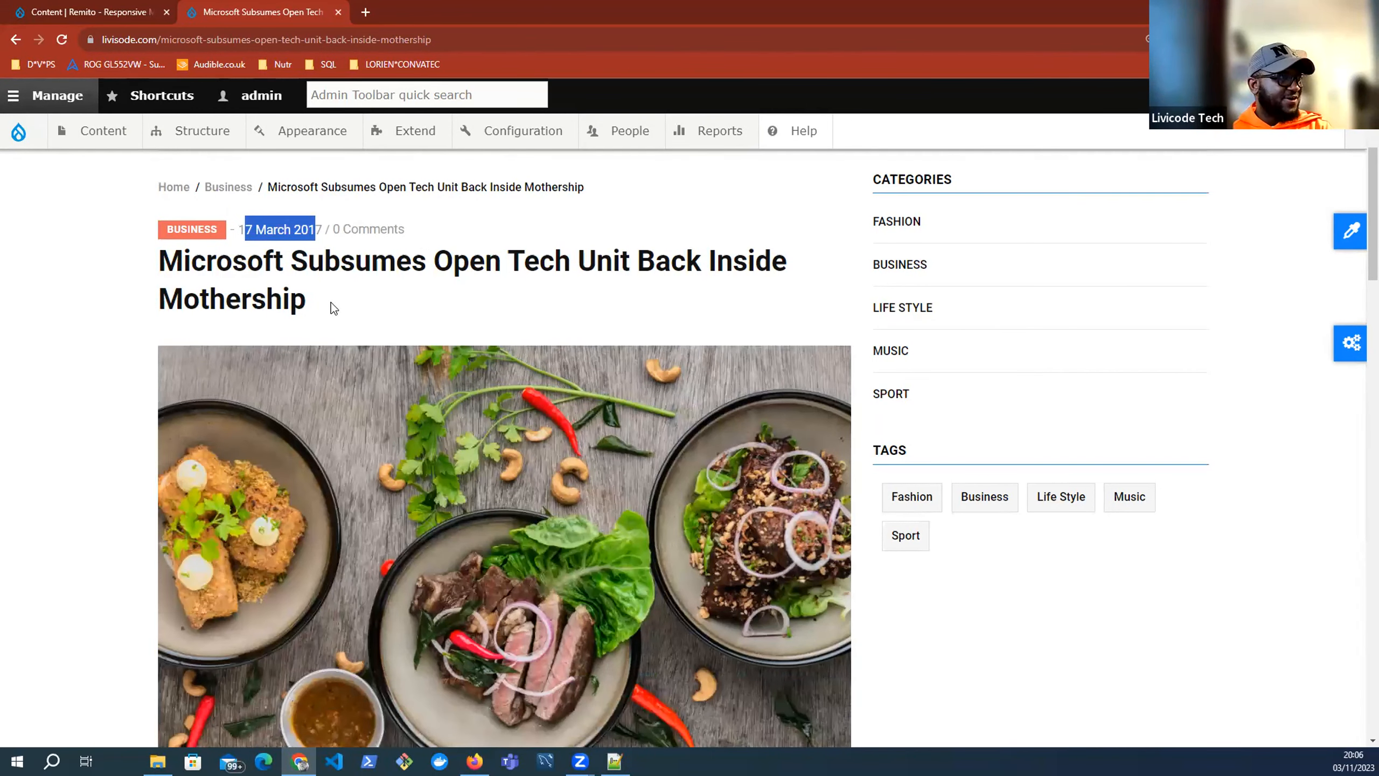
pyautogui.moveTo(168, 260); pyautogui.dragTo(354, 305)
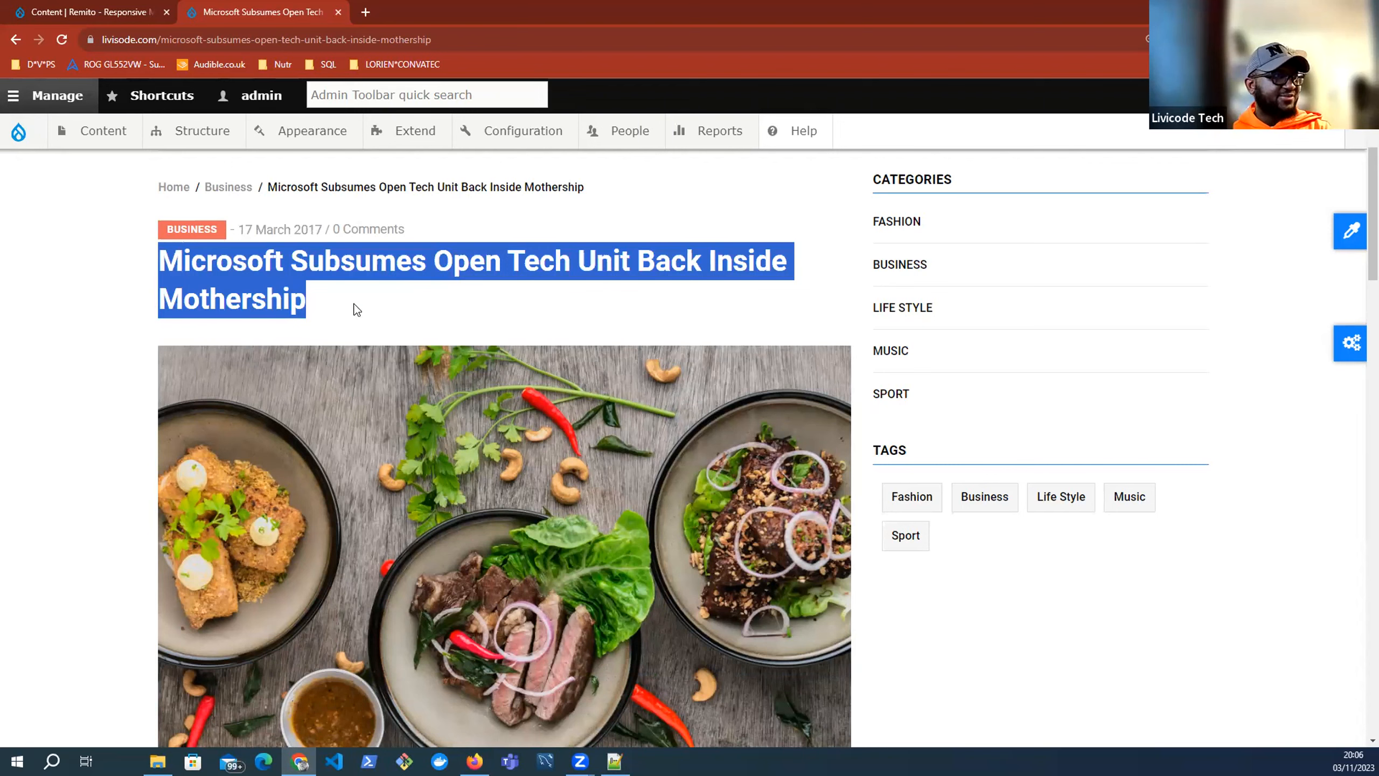
pyautogui.scroll(-4, 357, 309)
pyautogui.scroll(-1, 473, 303)
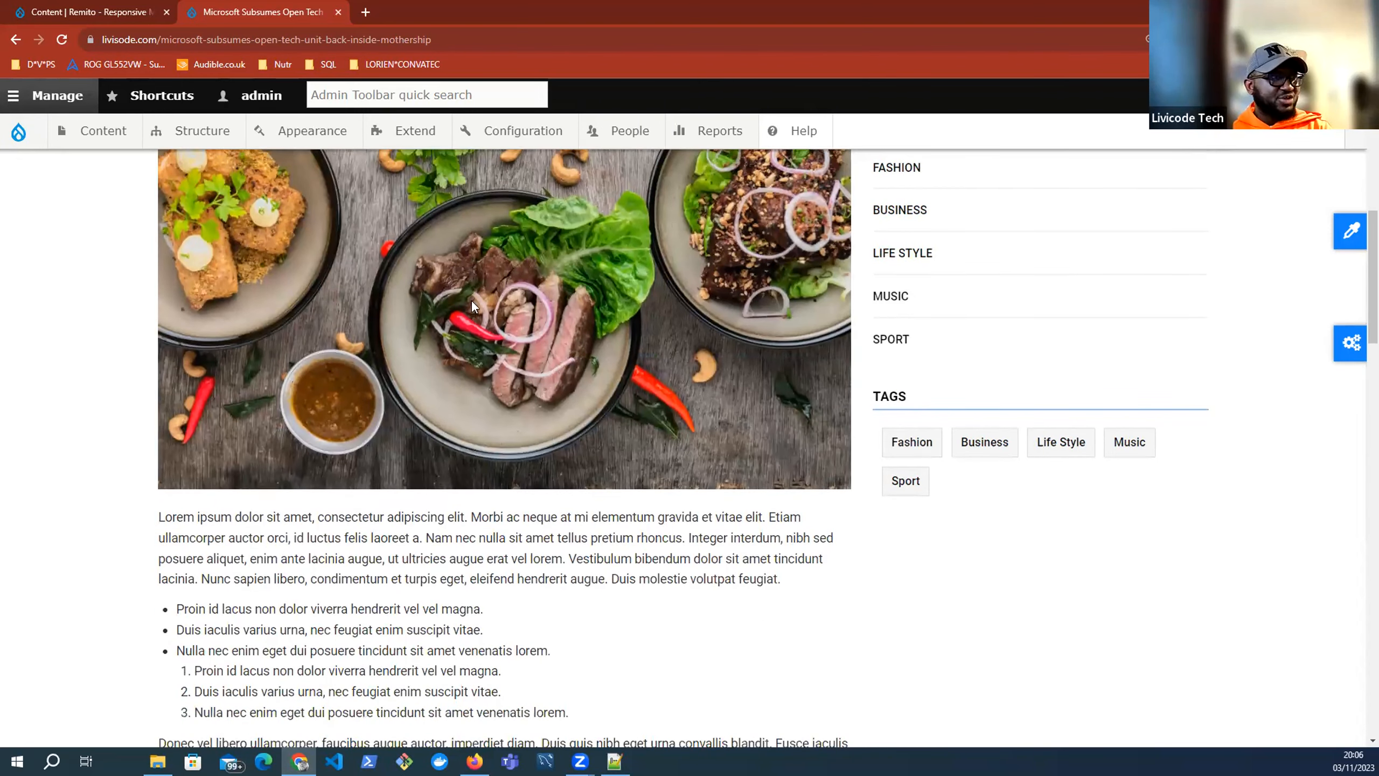
pyautogui.scroll(-4, 473, 302)
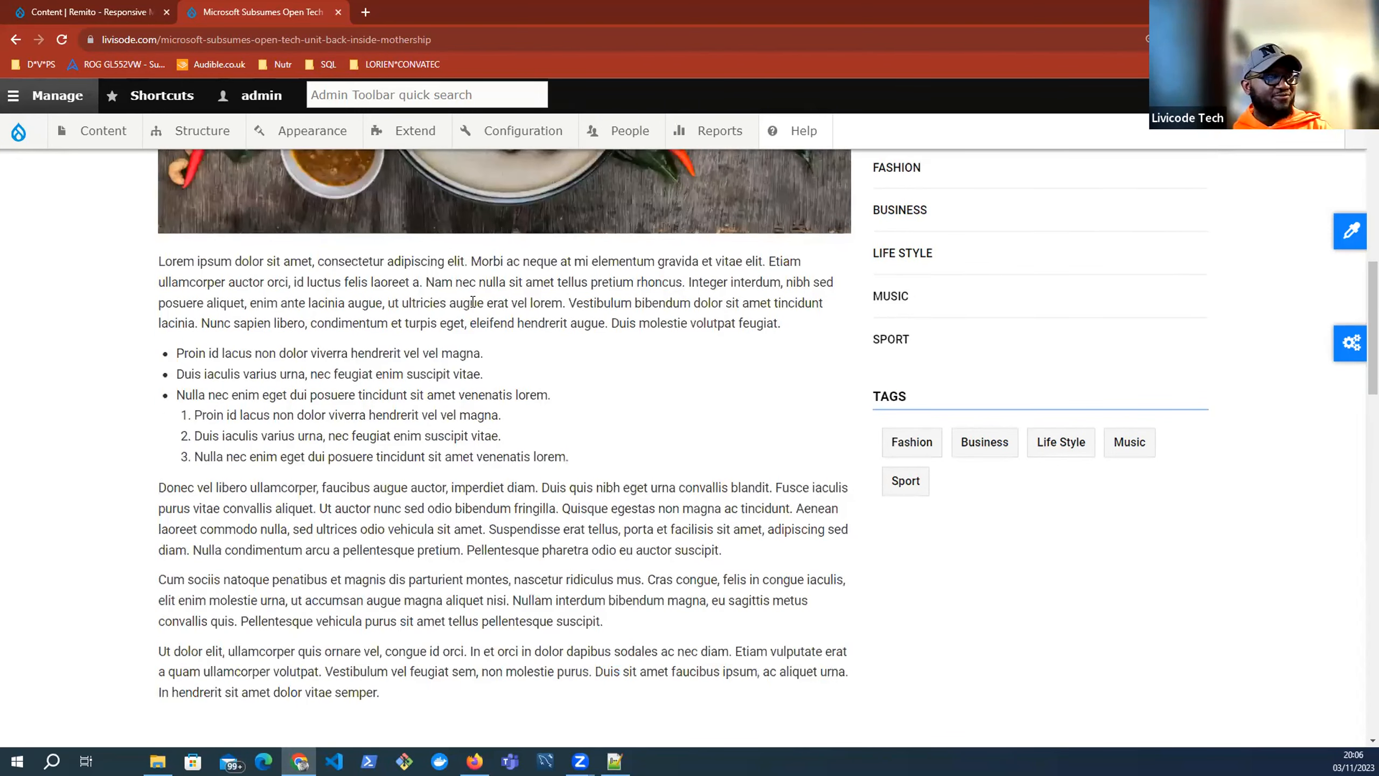
pyautogui.scroll(-2, 562, 415)
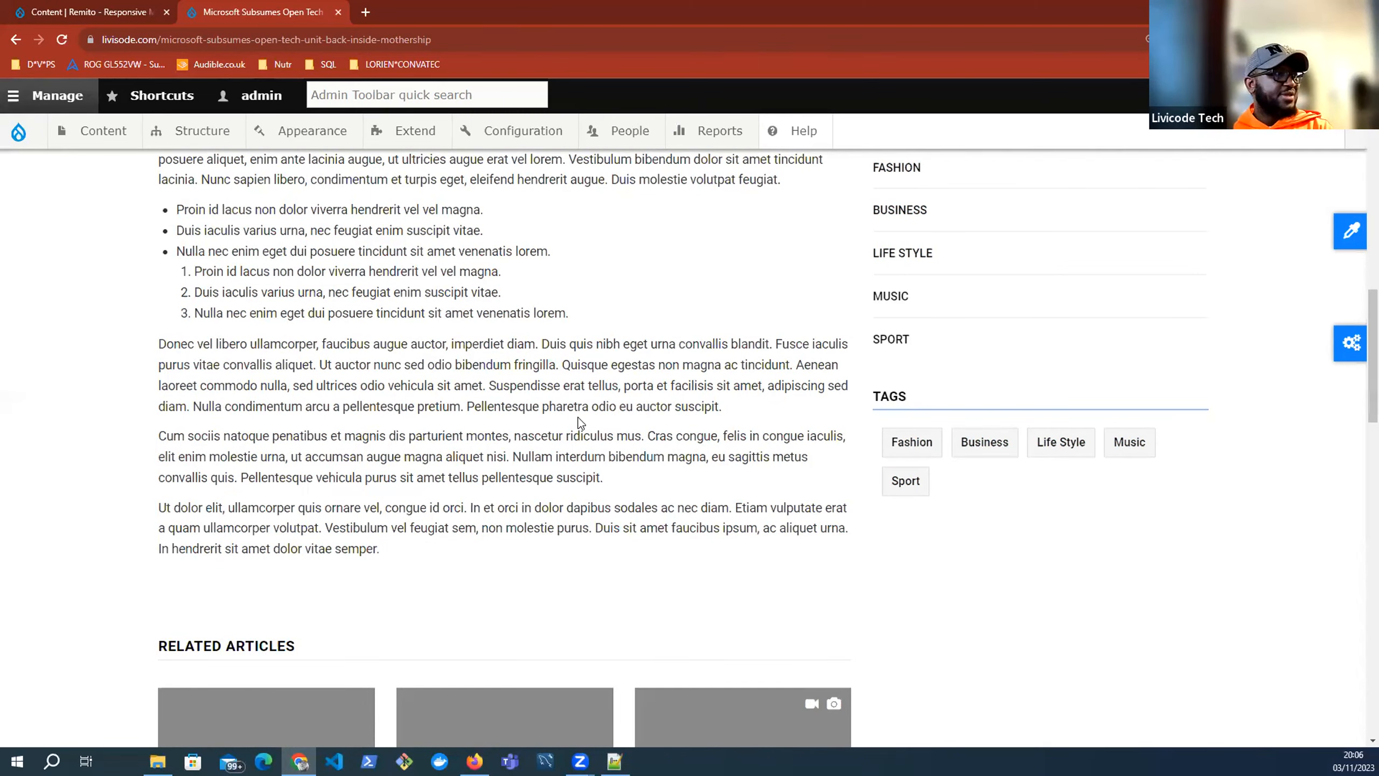
pyautogui.scroll(-2, 576, 418)
# Return to the content administration list, sort it by content type in ascending order and review the articles
pyautogui.click(66, 5)
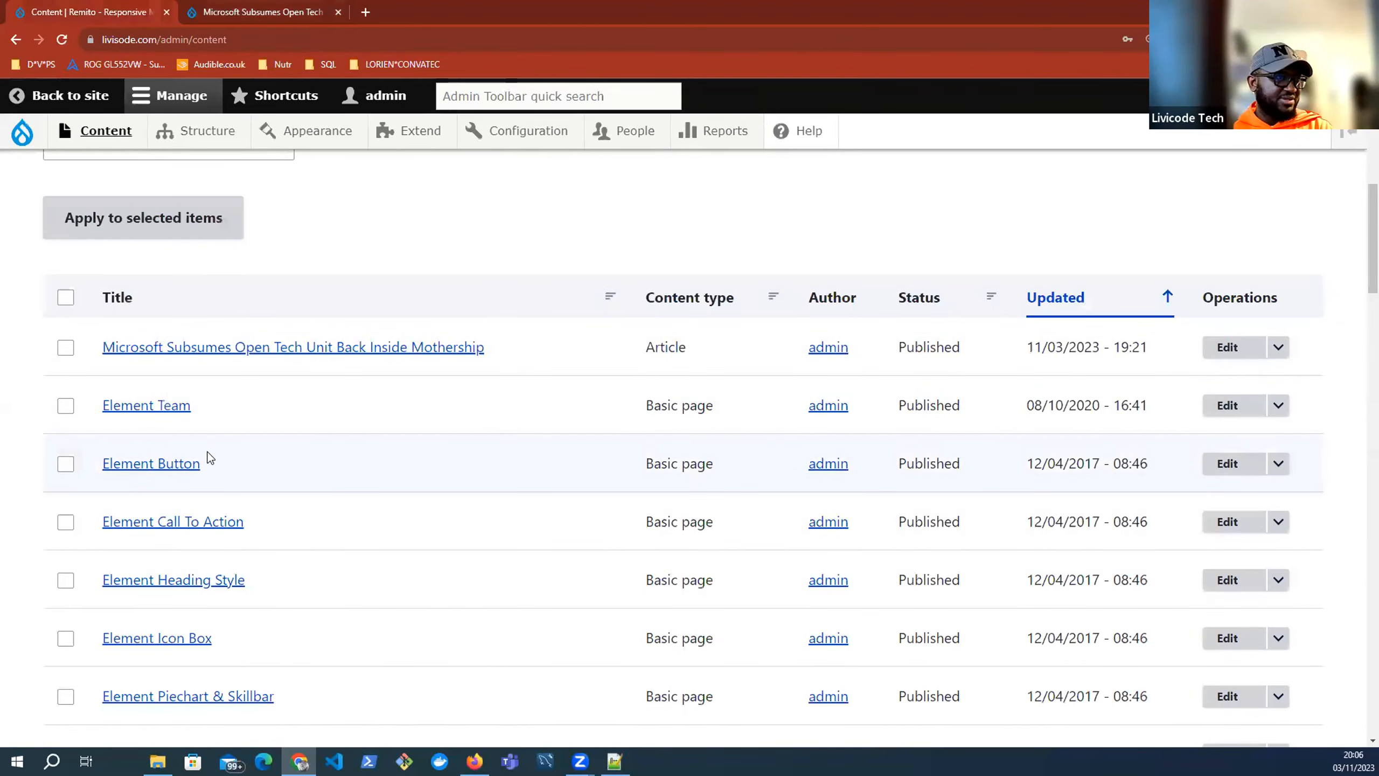
pyautogui.scroll(-8, 598, 547)
pyautogui.scroll(16, 598, 548)
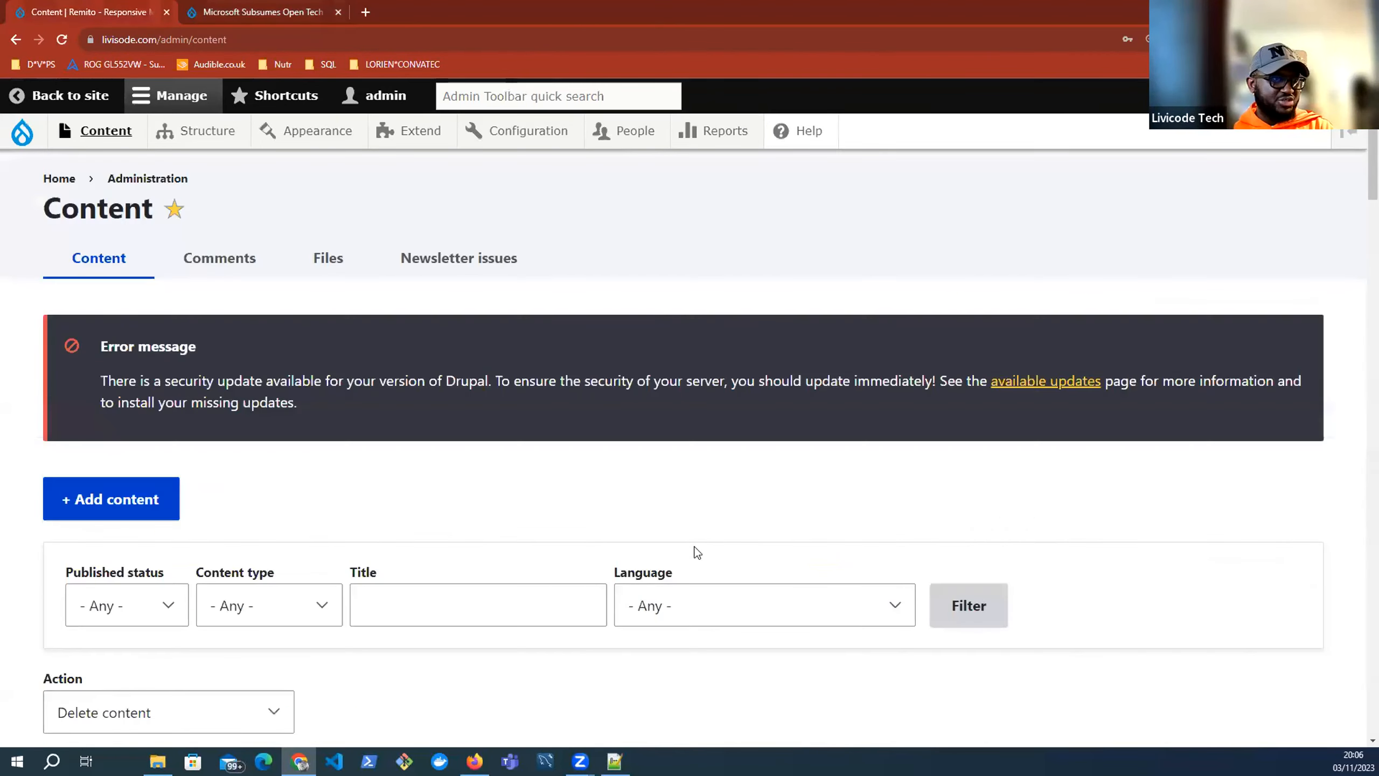
pyautogui.scroll(-6, 711, 371)
pyautogui.scroll(-3, 710, 371)
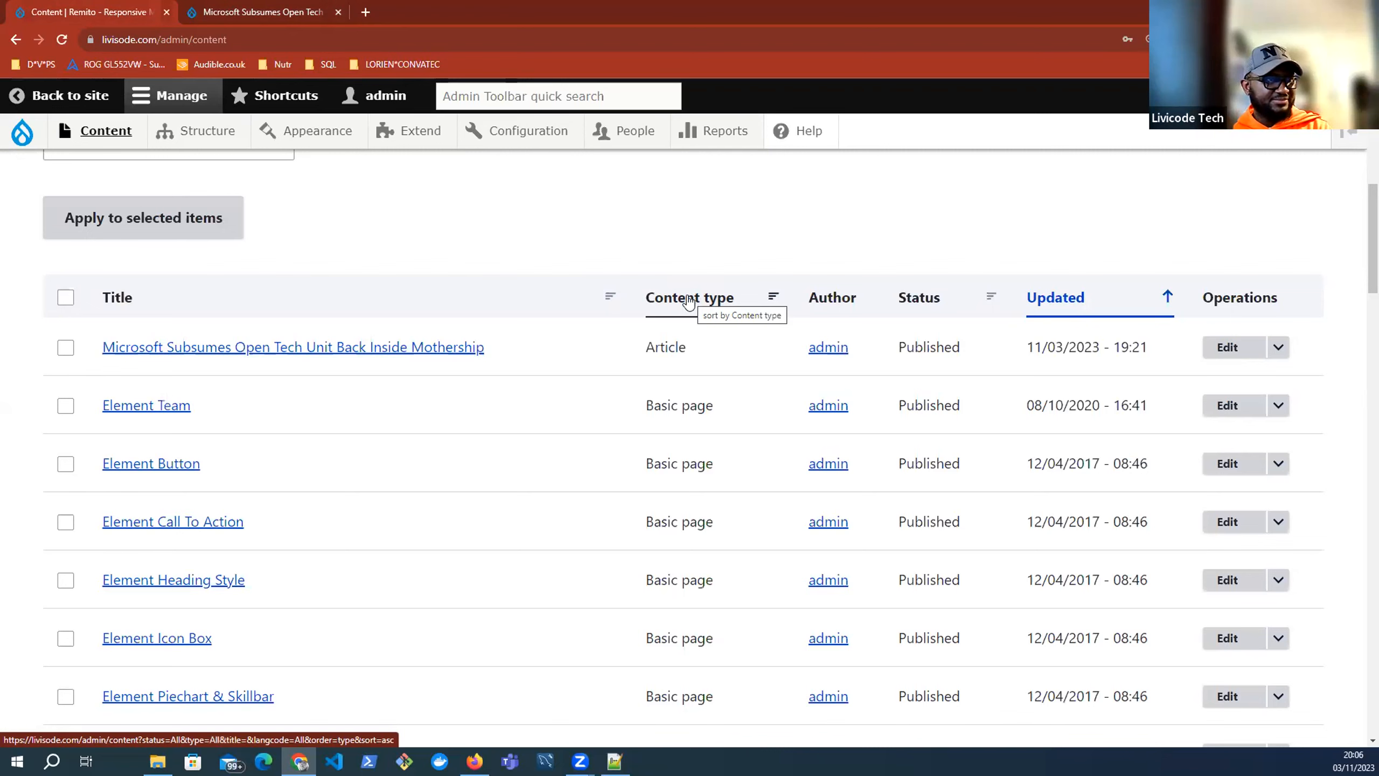
pyautogui.click(689, 301)
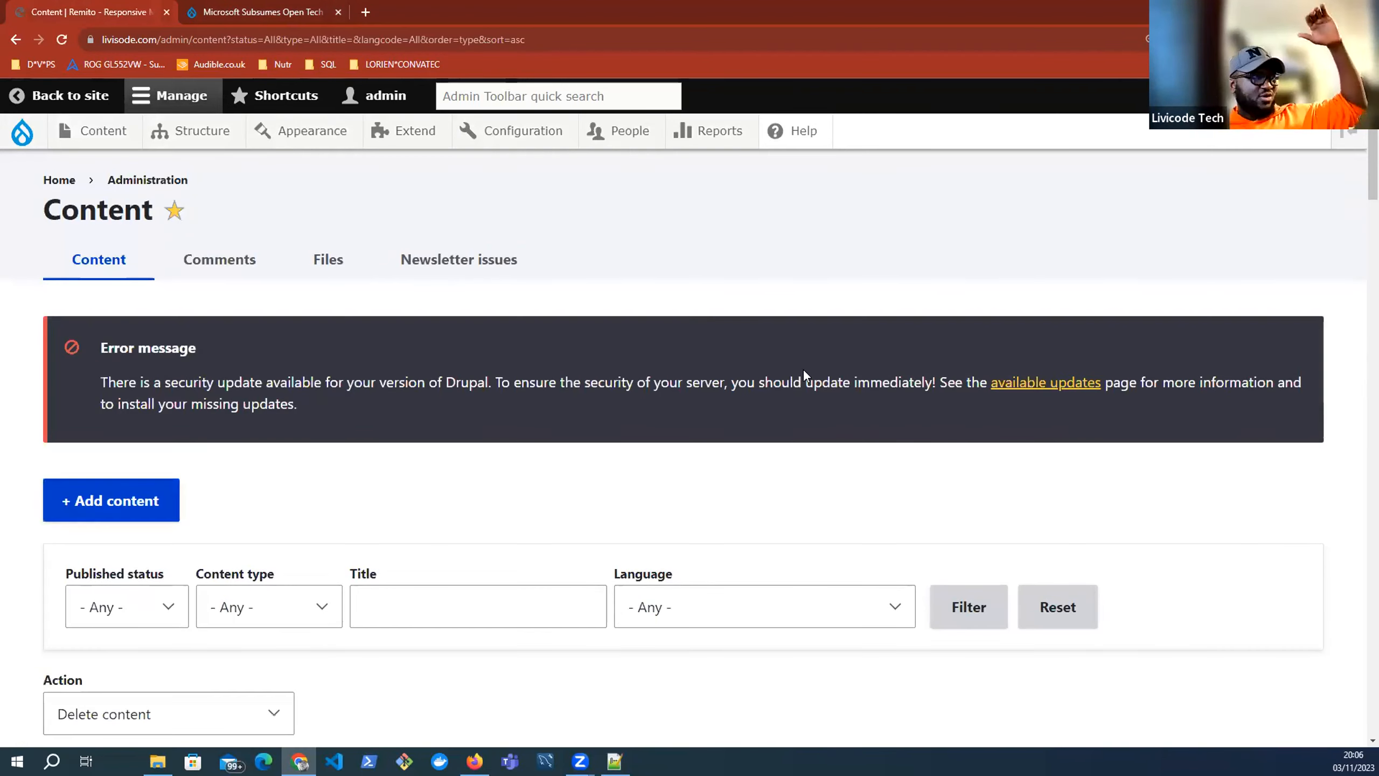
pyautogui.scroll(-10, 803, 369)
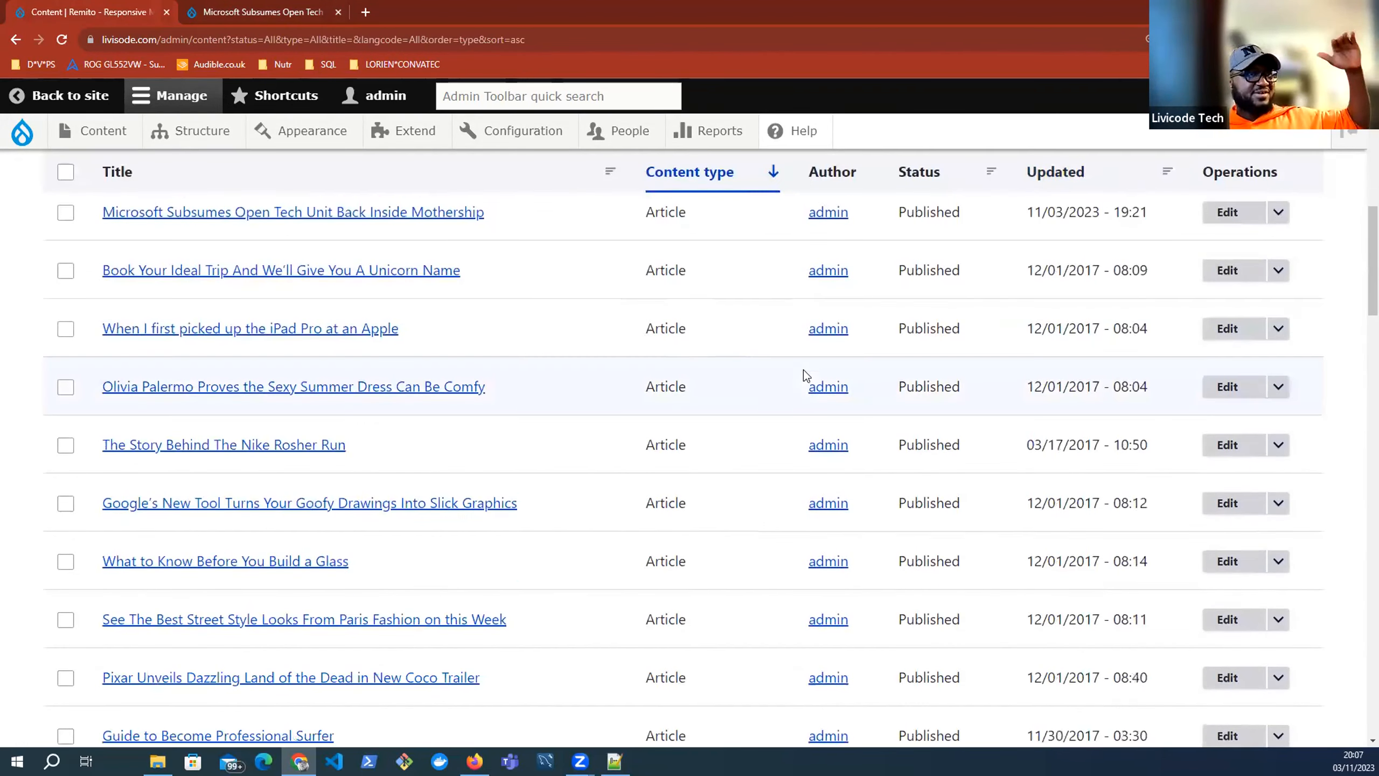
pyautogui.scroll(2, 806, 375)
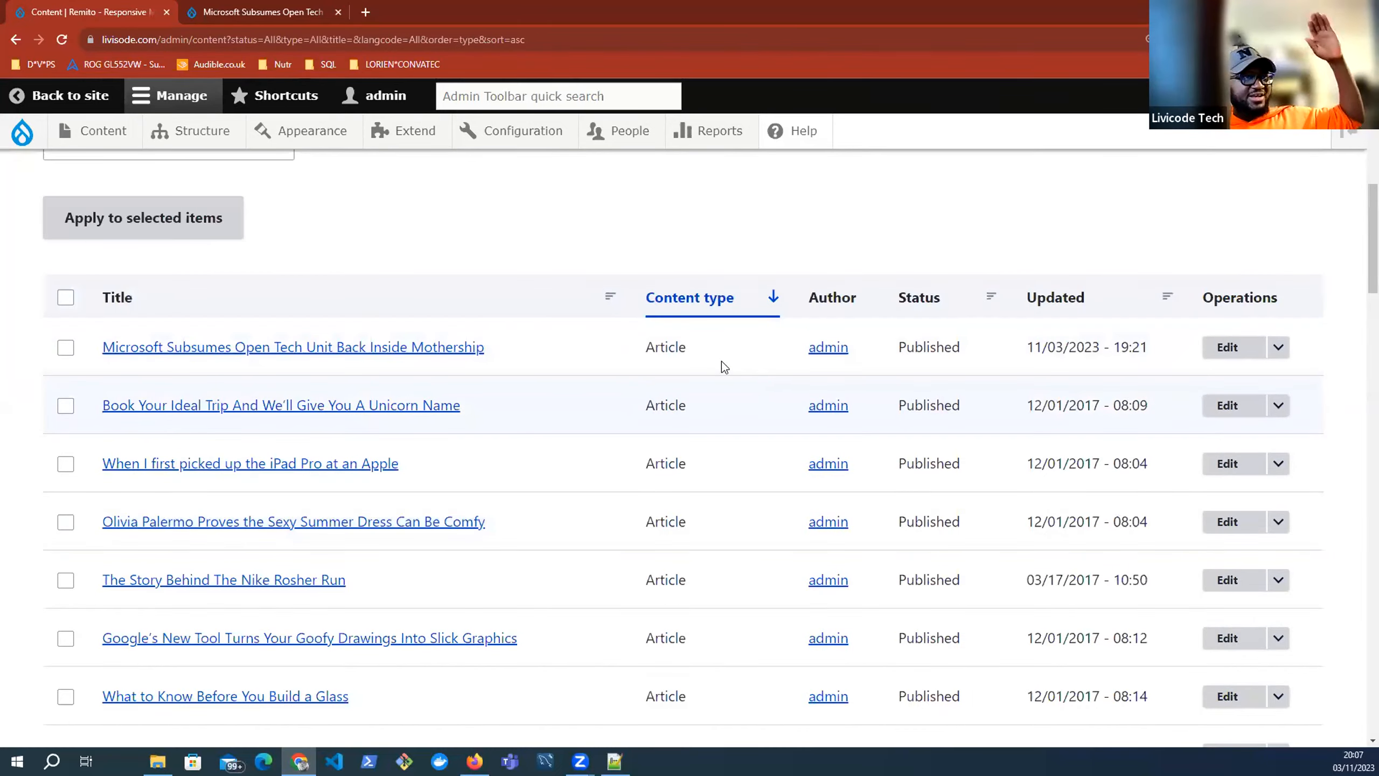
pyautogui.scroll(-5, 724, 367)
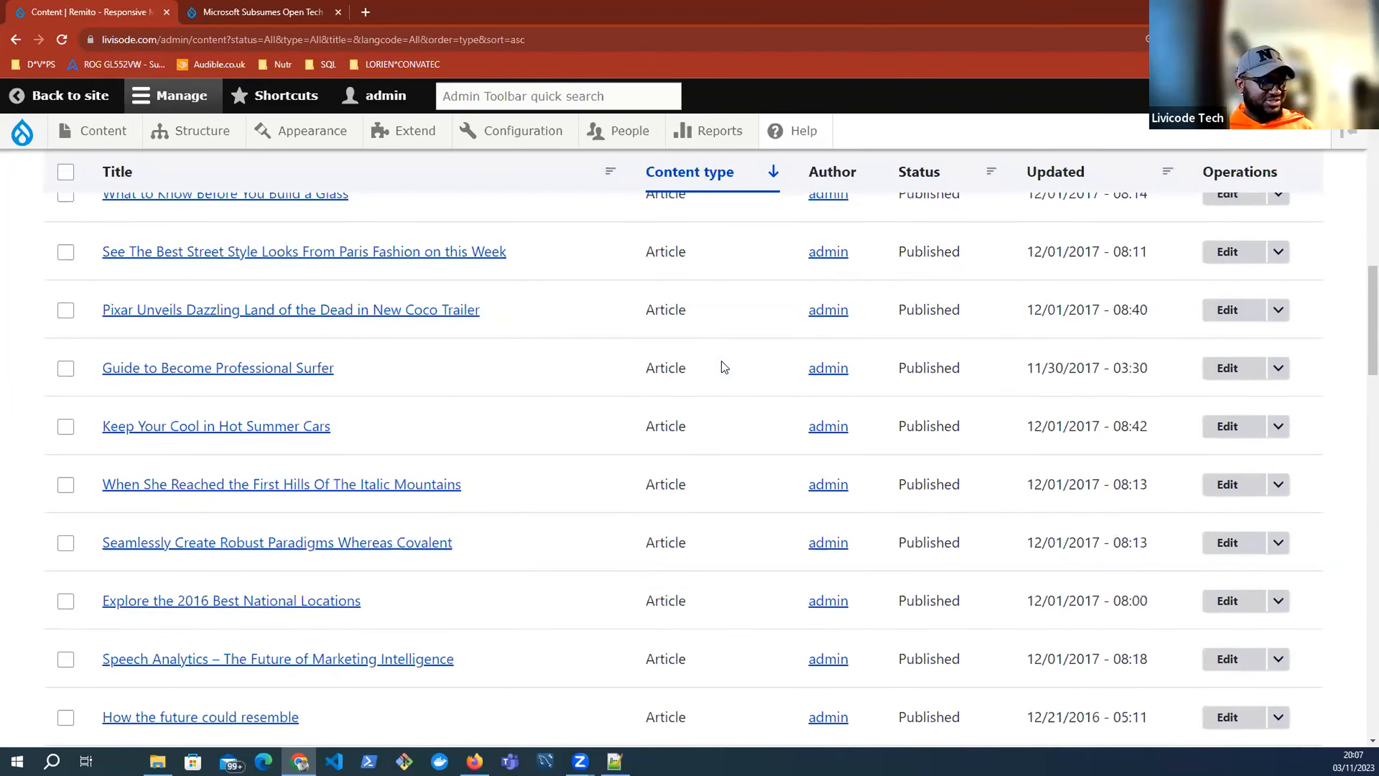
# Review the banner and gallery entries further along the content list, then return to the first articles
pyautogui.scroll(-10, 722, 362)
pyautogui.scroll(6, 722, 362)
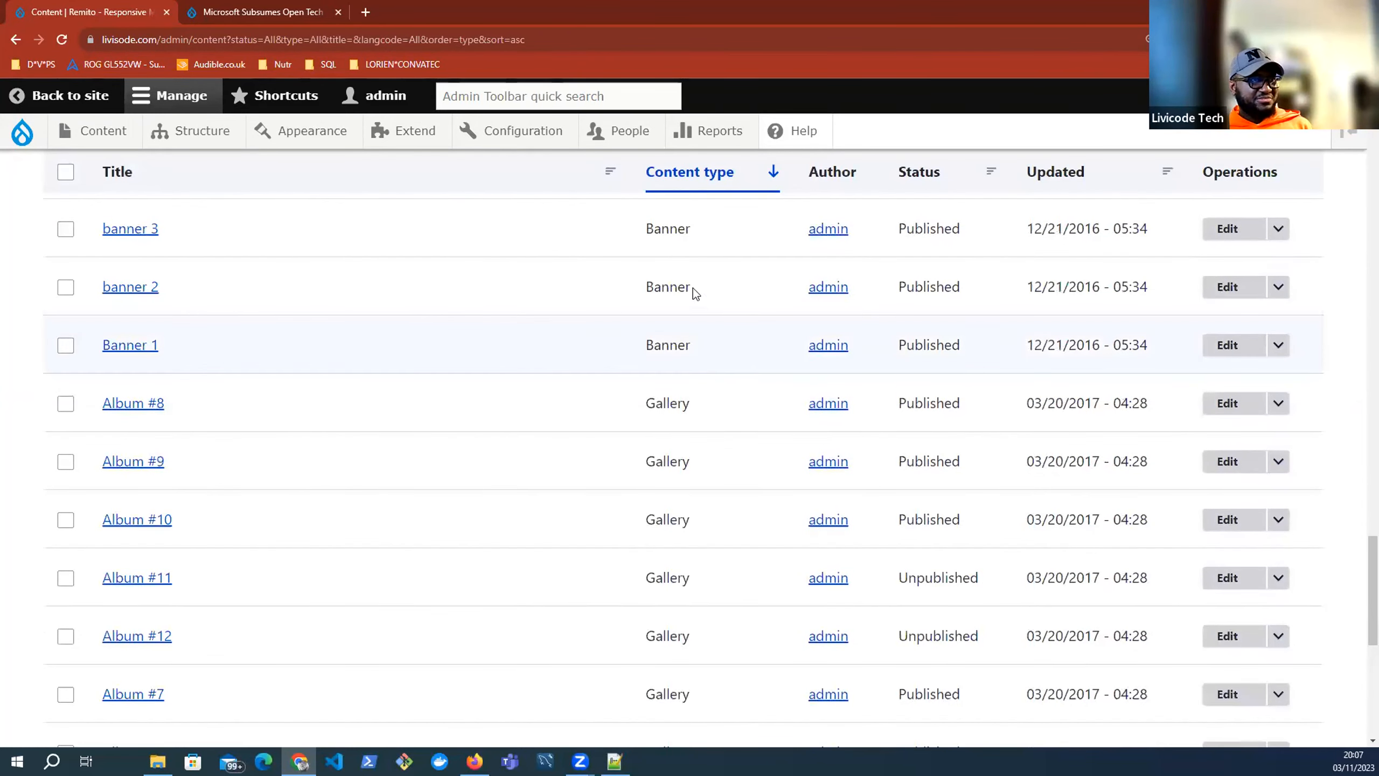
pyautogui.scroll(5, 703, 523)
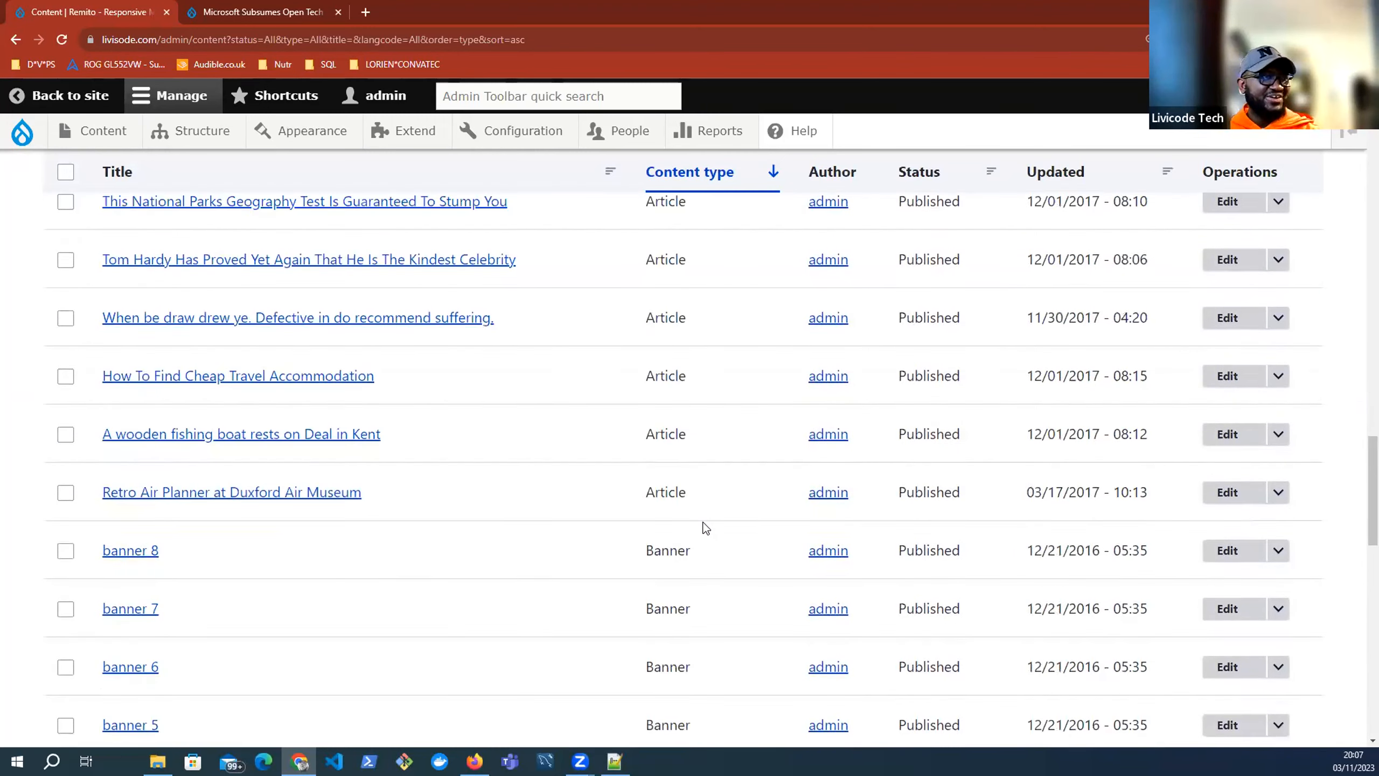
pyautogui.scroll(15, 704, 526)
pyautogui.scroll(-5, 663, 306)
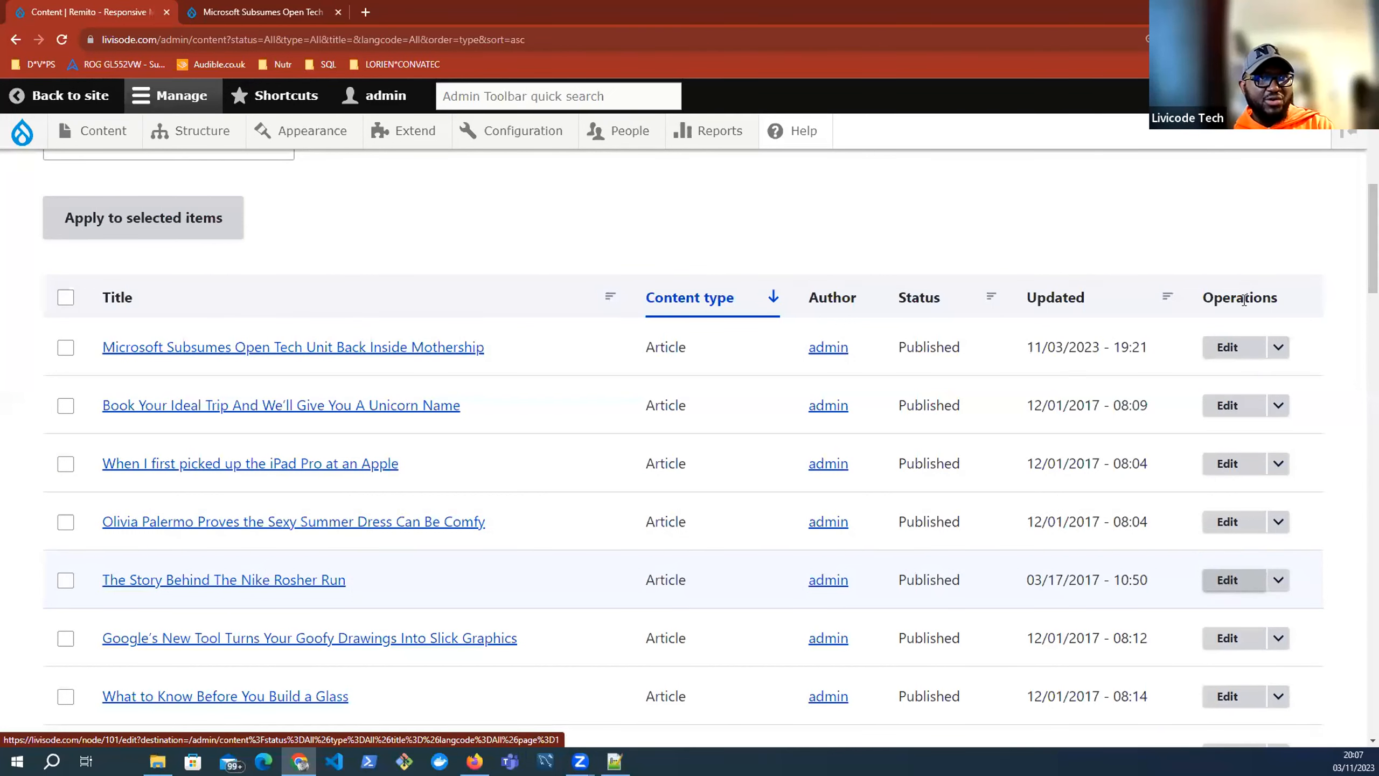
# From the Operations column, open the "The Story Behind The Nike Rosher Run" article for editing and look over its form
pyautogui.moveTo(1203, 298); pyautogui.dragTo(1274, 294)
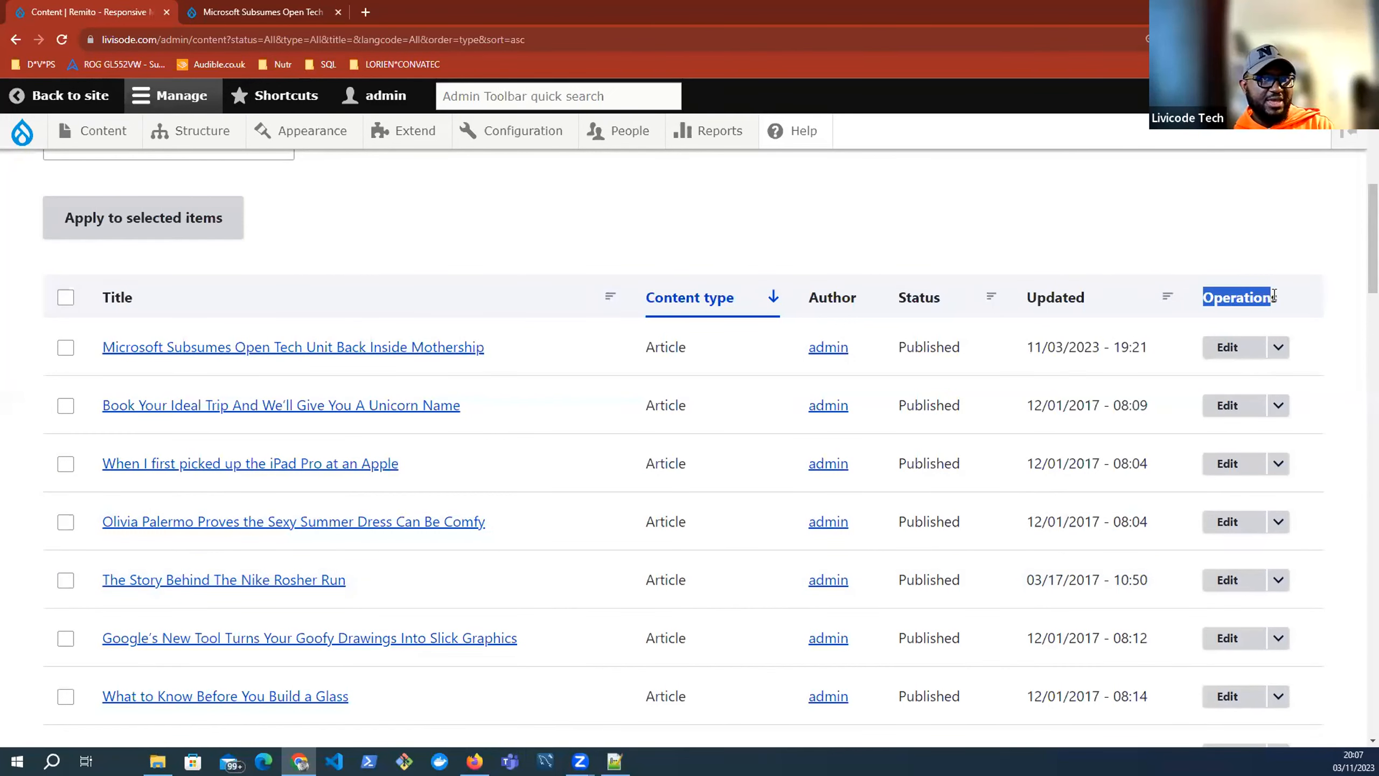
pyautogui.click(1235, 585)
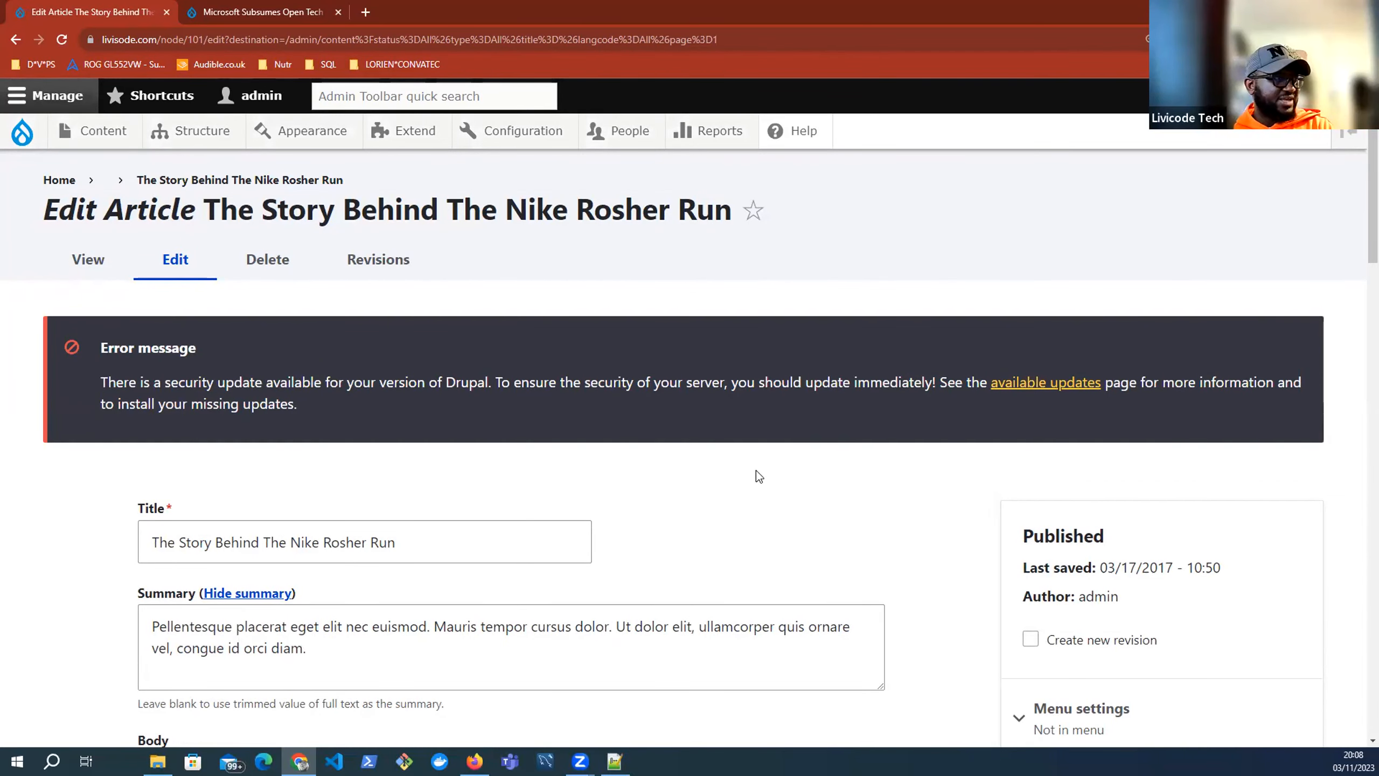
pyautogui.scroll(-5, 759, 475)
pyautogui.scroll(5, 785, 484)
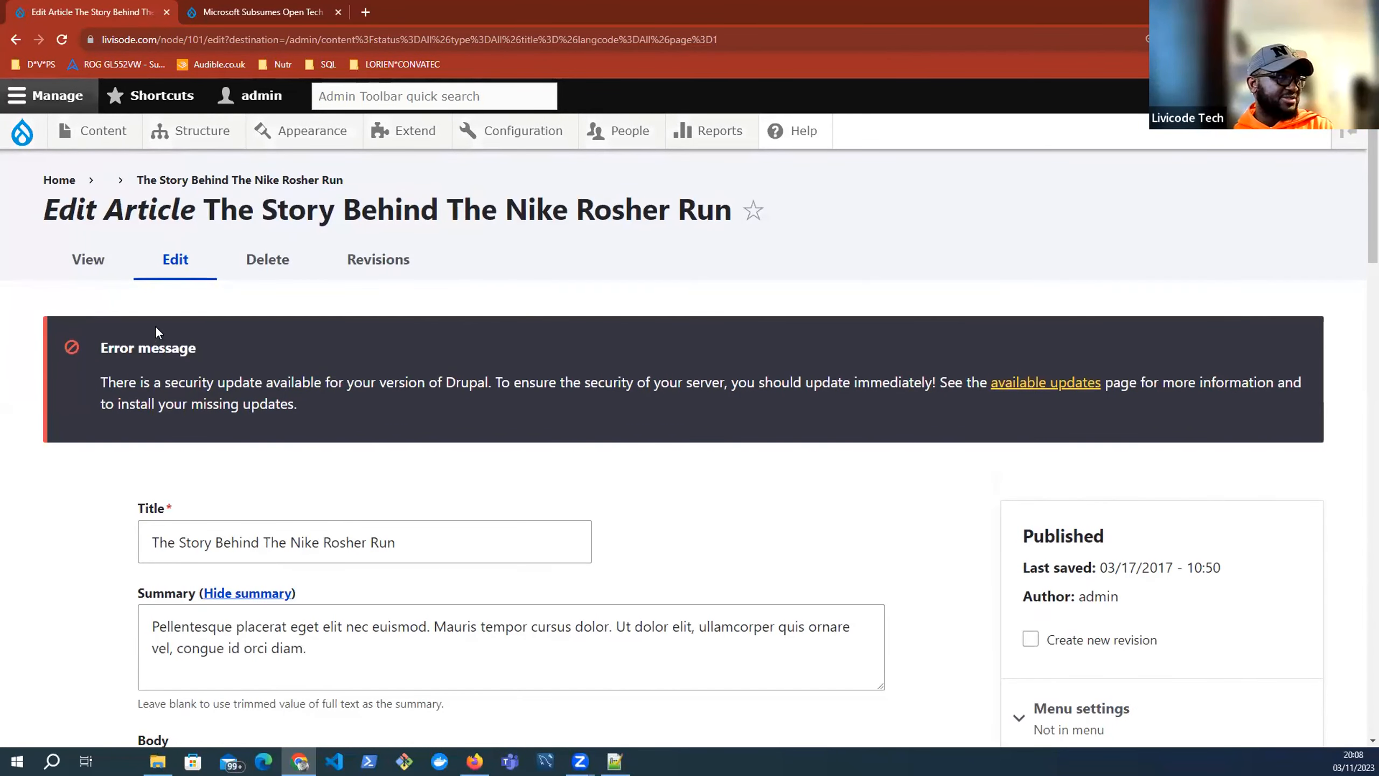
# Examine the error message on the edit page and the article's title, summary and body fields
pyautogui.moveTo(158, 330); pyautogui.dragTo(539, 410)
pyautogui.click(745, 460)
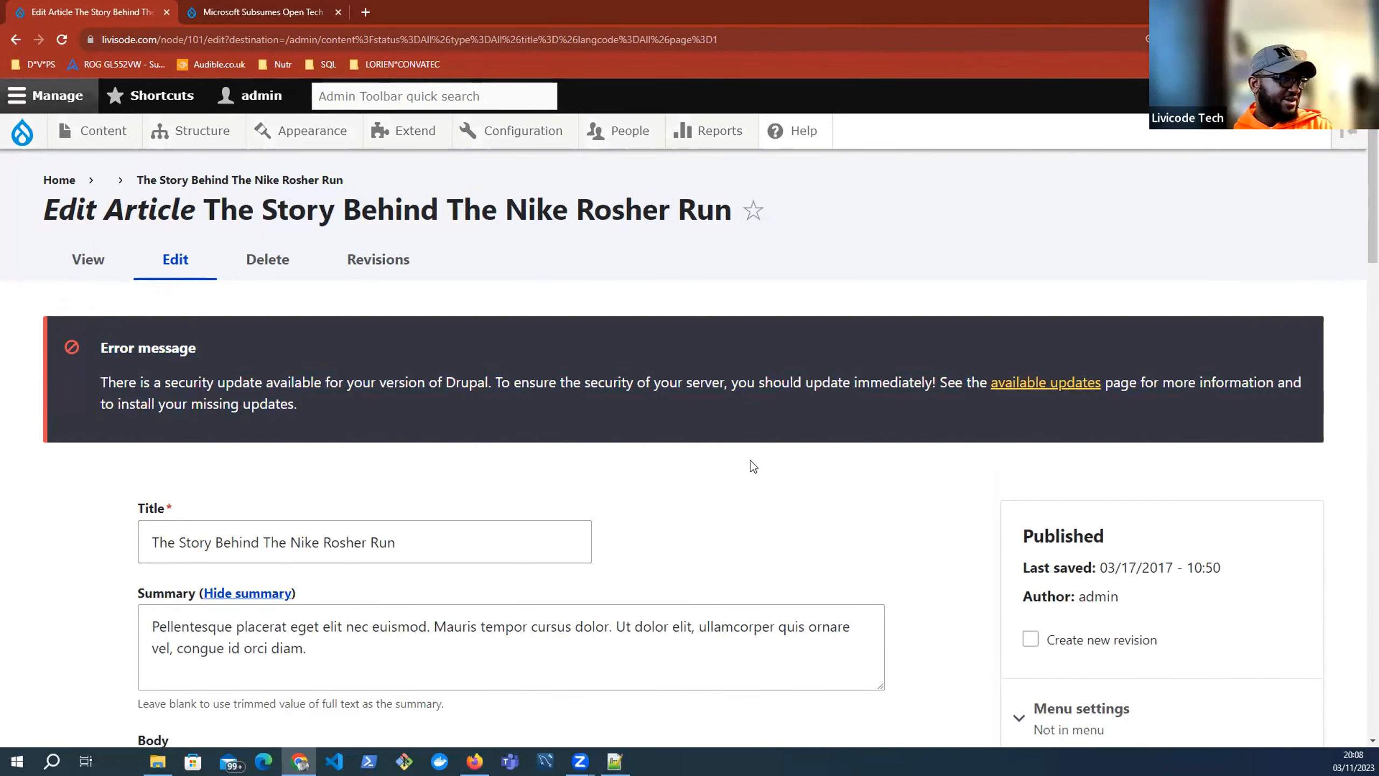
pyautogui.scroll(-3, 757, 459)
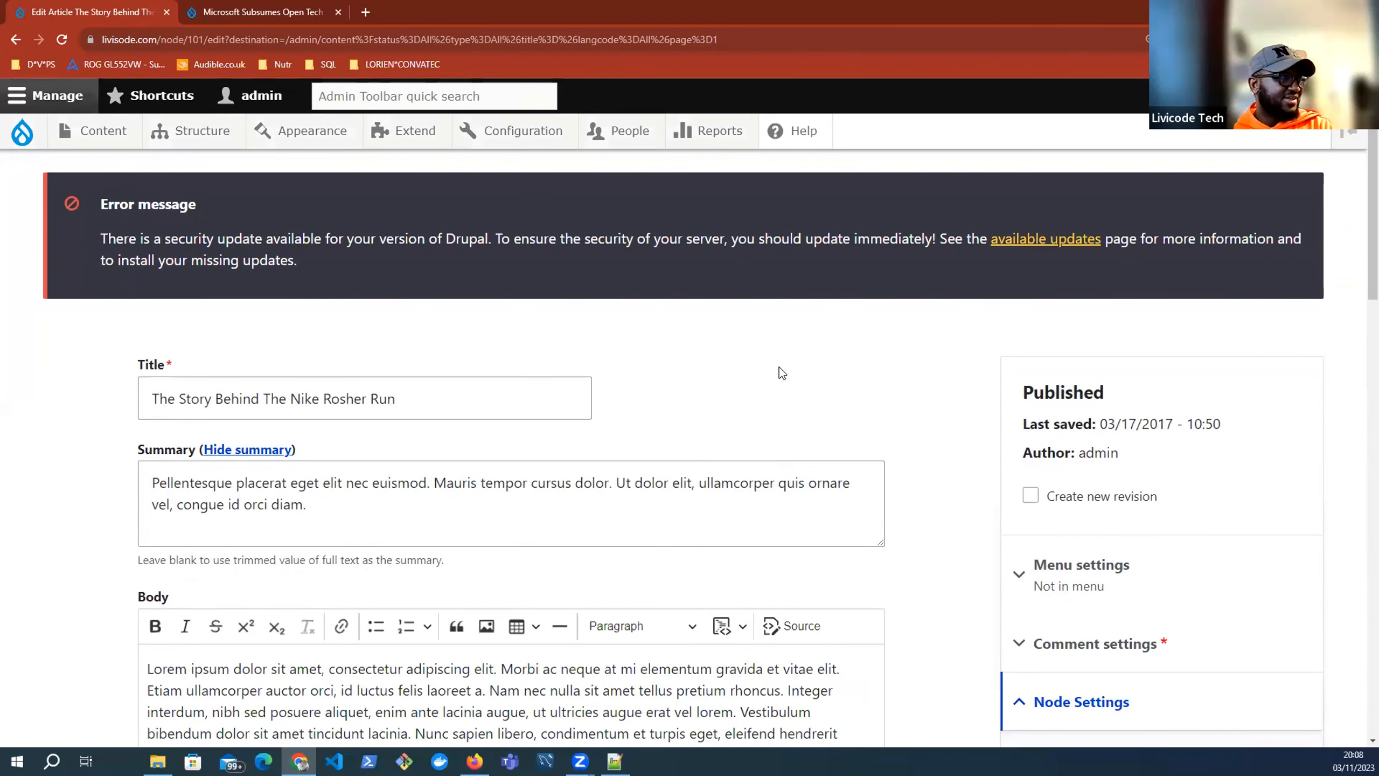
pyautogui.scroll(3, 779, 374)
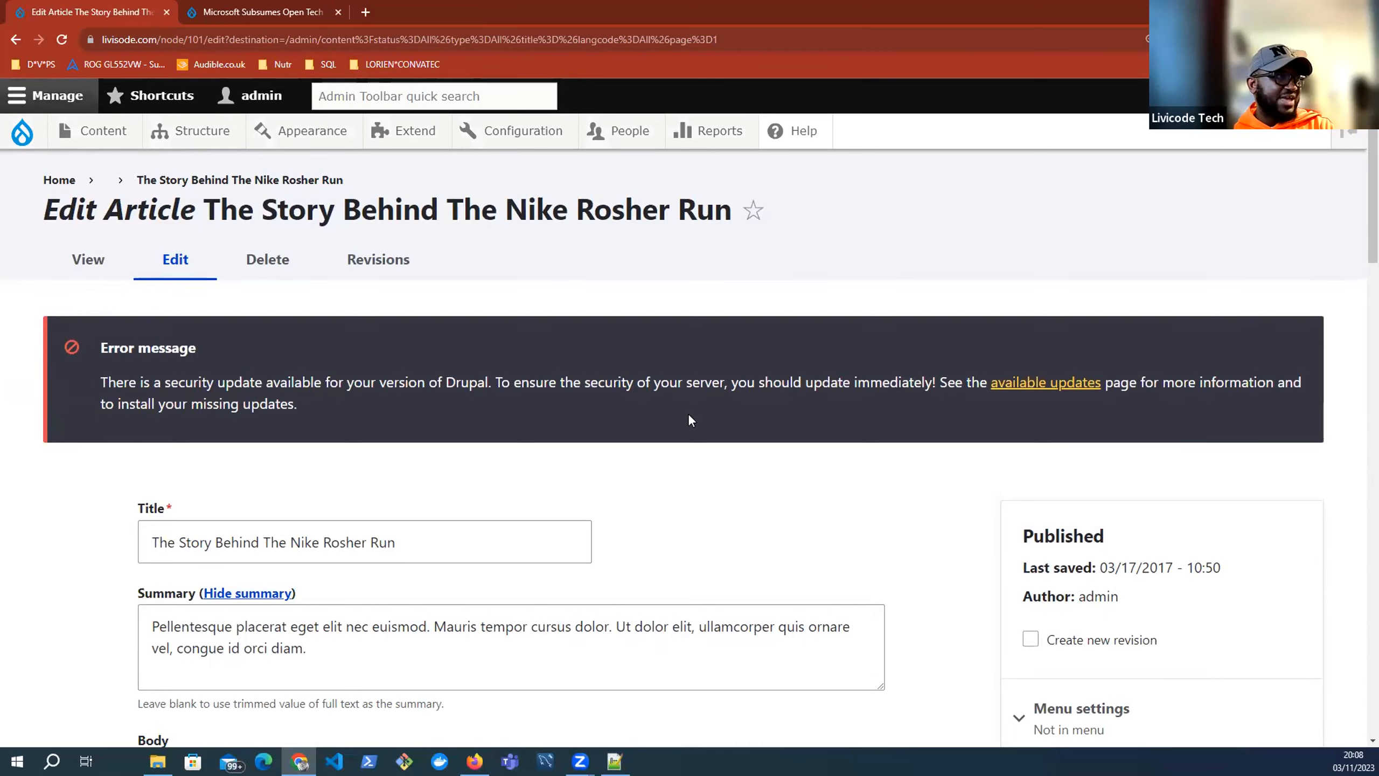
pyautogui.scroll(-6, 689, 414)
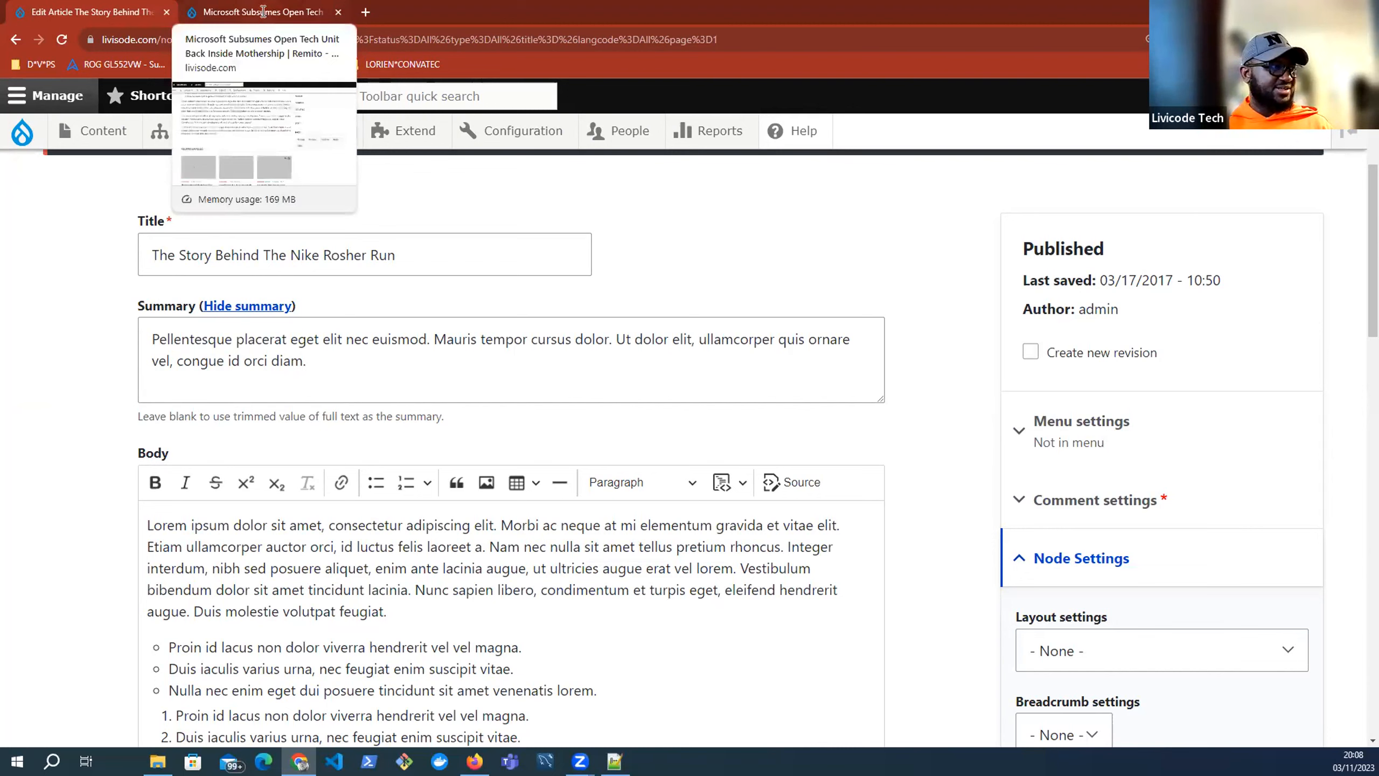
# Examine the title and image of the published "Microsoft Subsumes Open Tech Unit Back Inside Mothership" article for comparison
pyautogui.hotkey('ctrl', 'Tab')
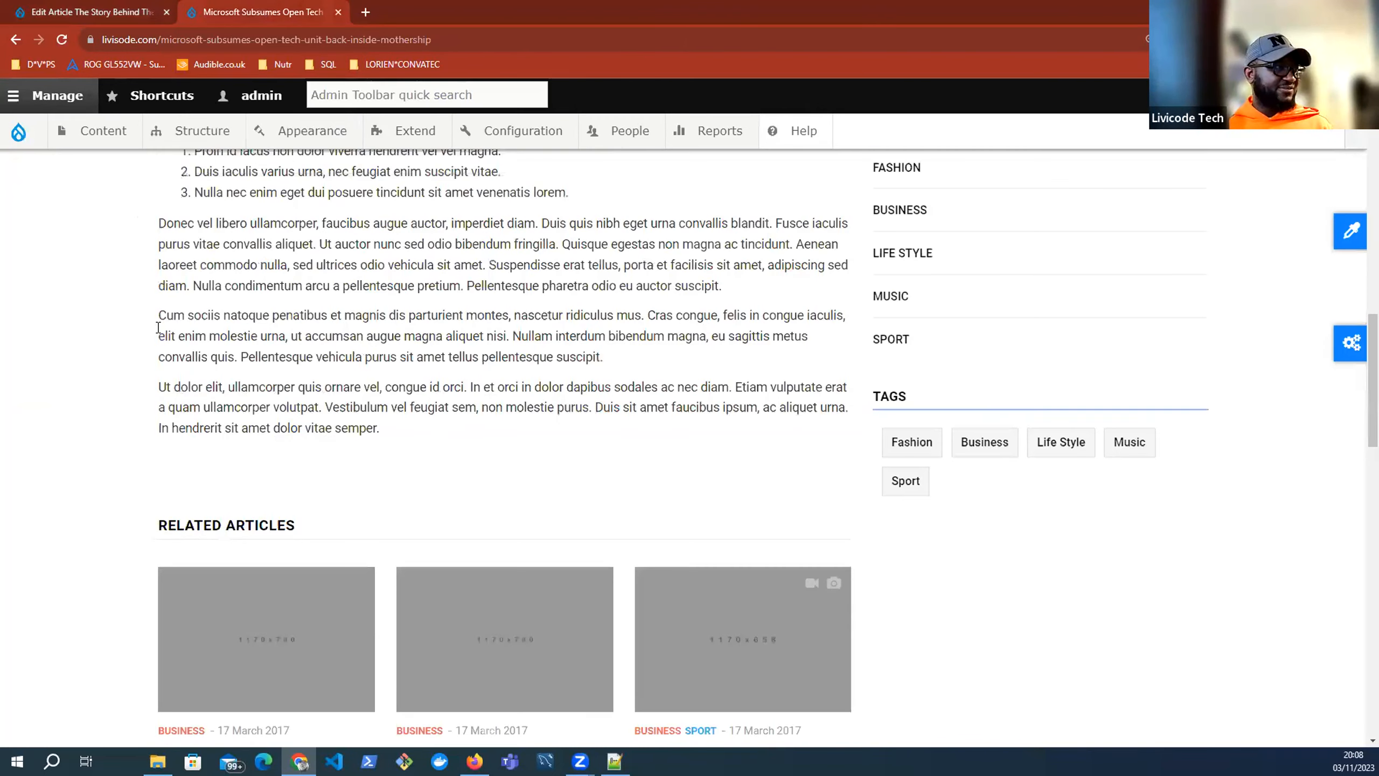
pyautogui.scroll(5, 326, 362)
pyautogui.scroll(6, 400, 363)
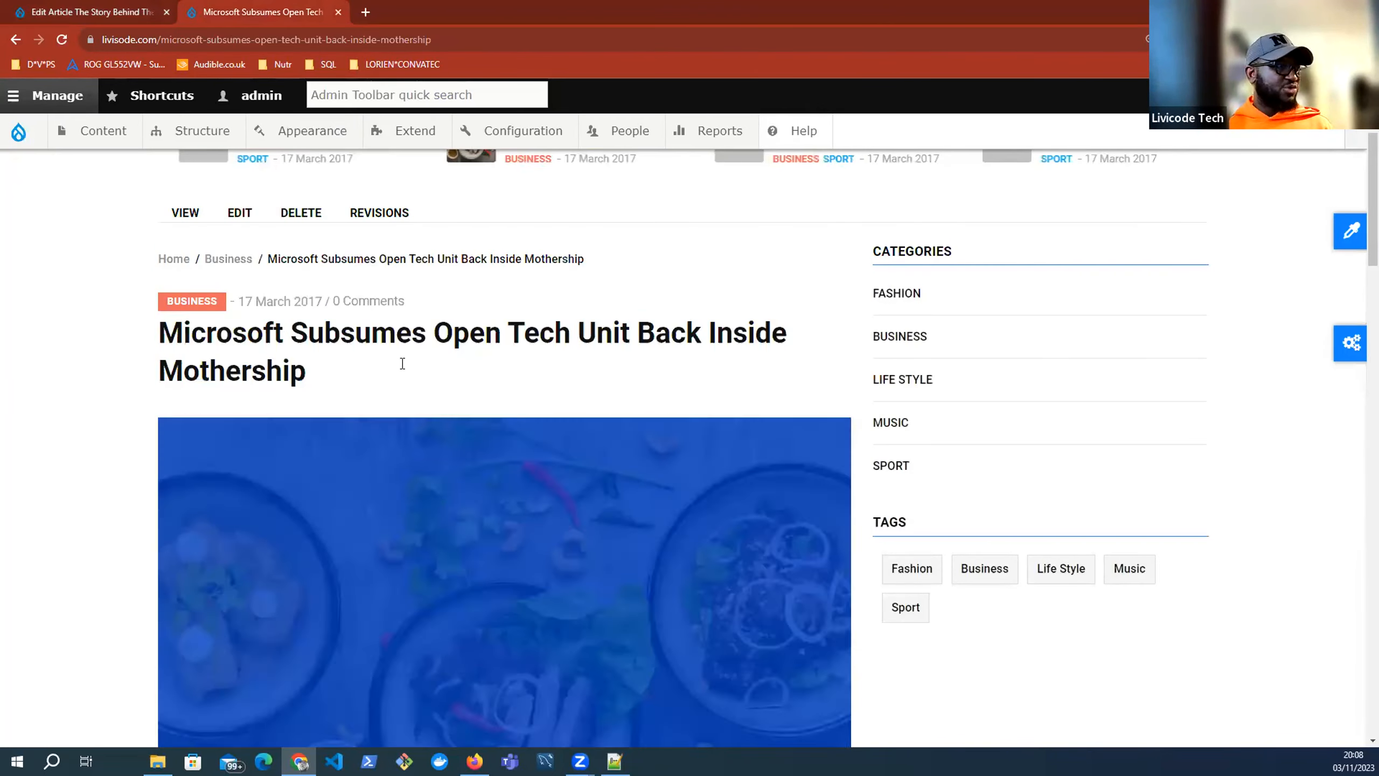
pyautogui.scroll(-3, 883, 449)
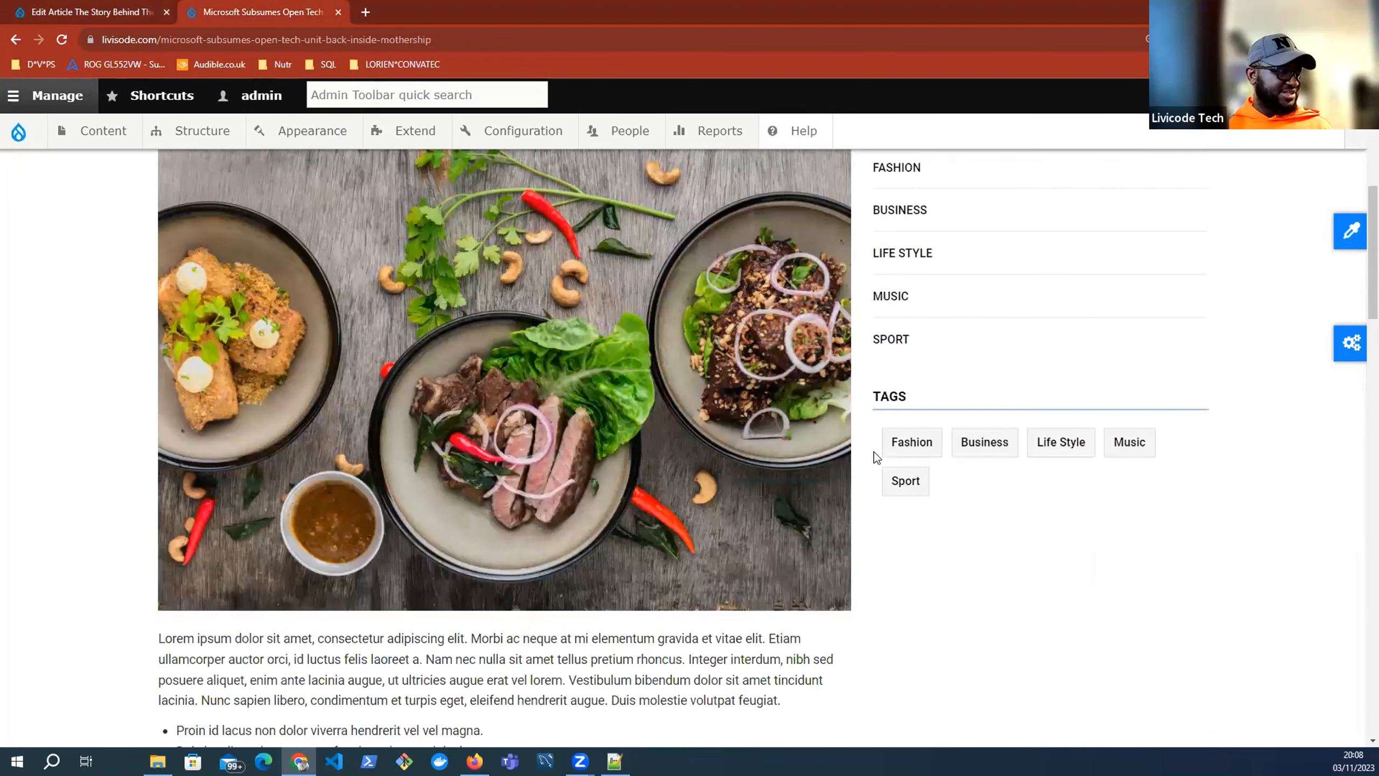
# Return to the Nike Rosher Run edit form and review its body, text format, post paragraph, tags and category fields
pyautogui.hotkey('ctrl', 'Tab')
pyautogui.scroll(-5, 184, 463)
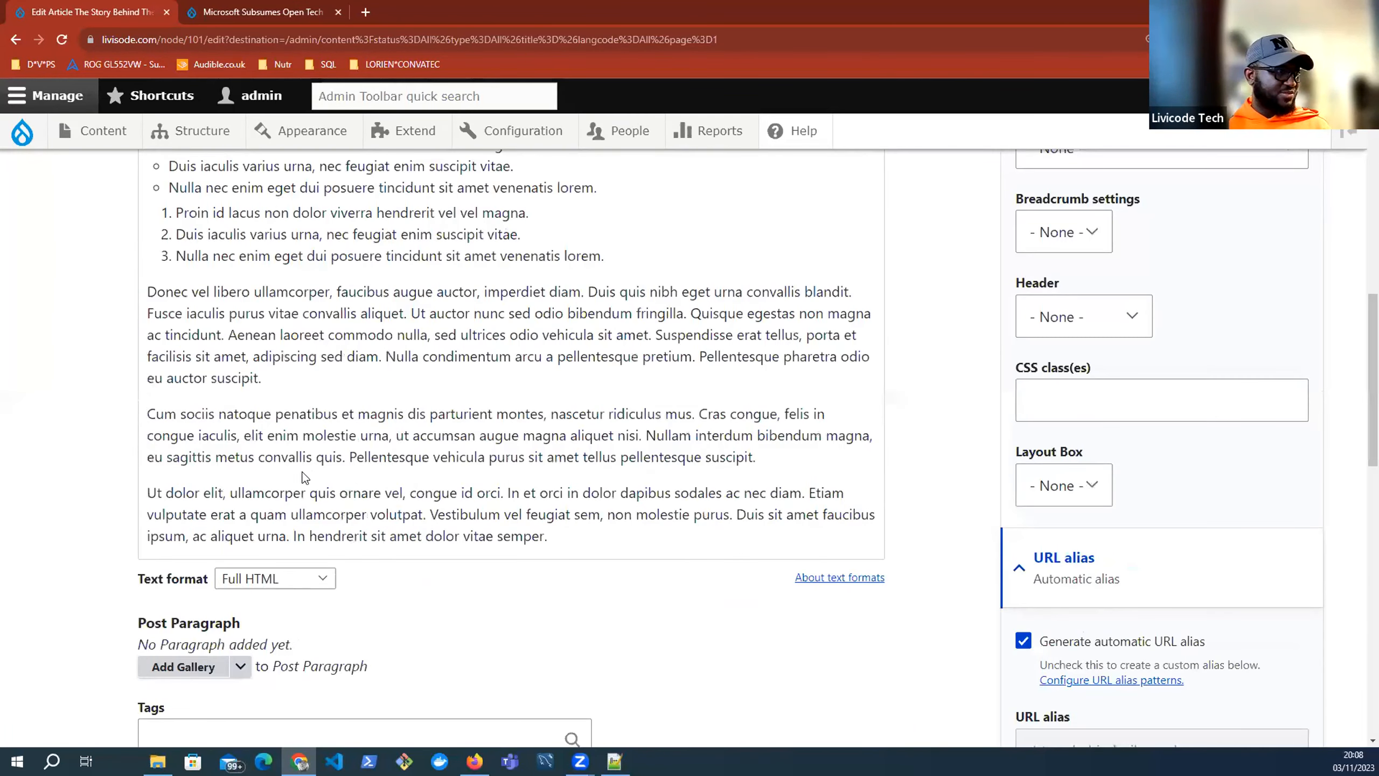
pyautogui.scroll(-3, 184, 463)
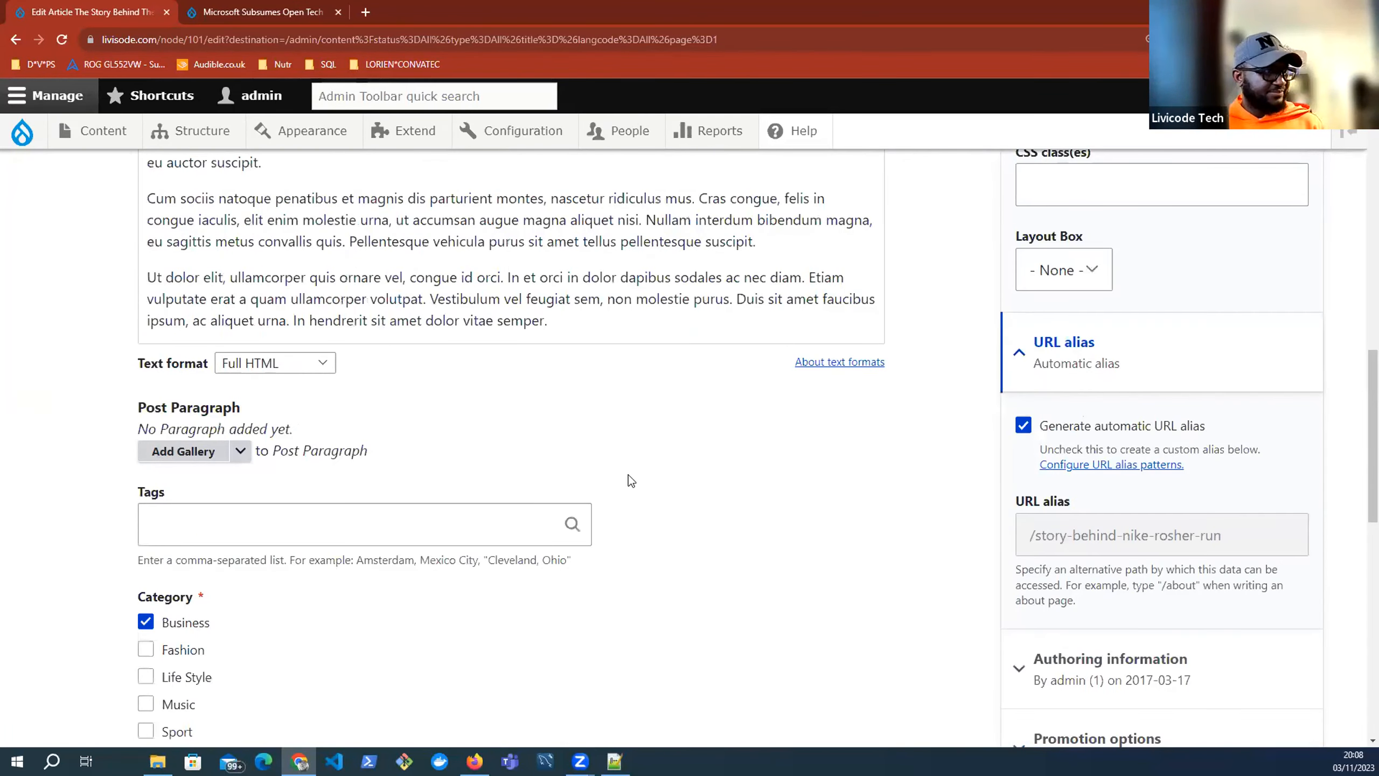
pyautogui.scroll(-4, 653, 466)
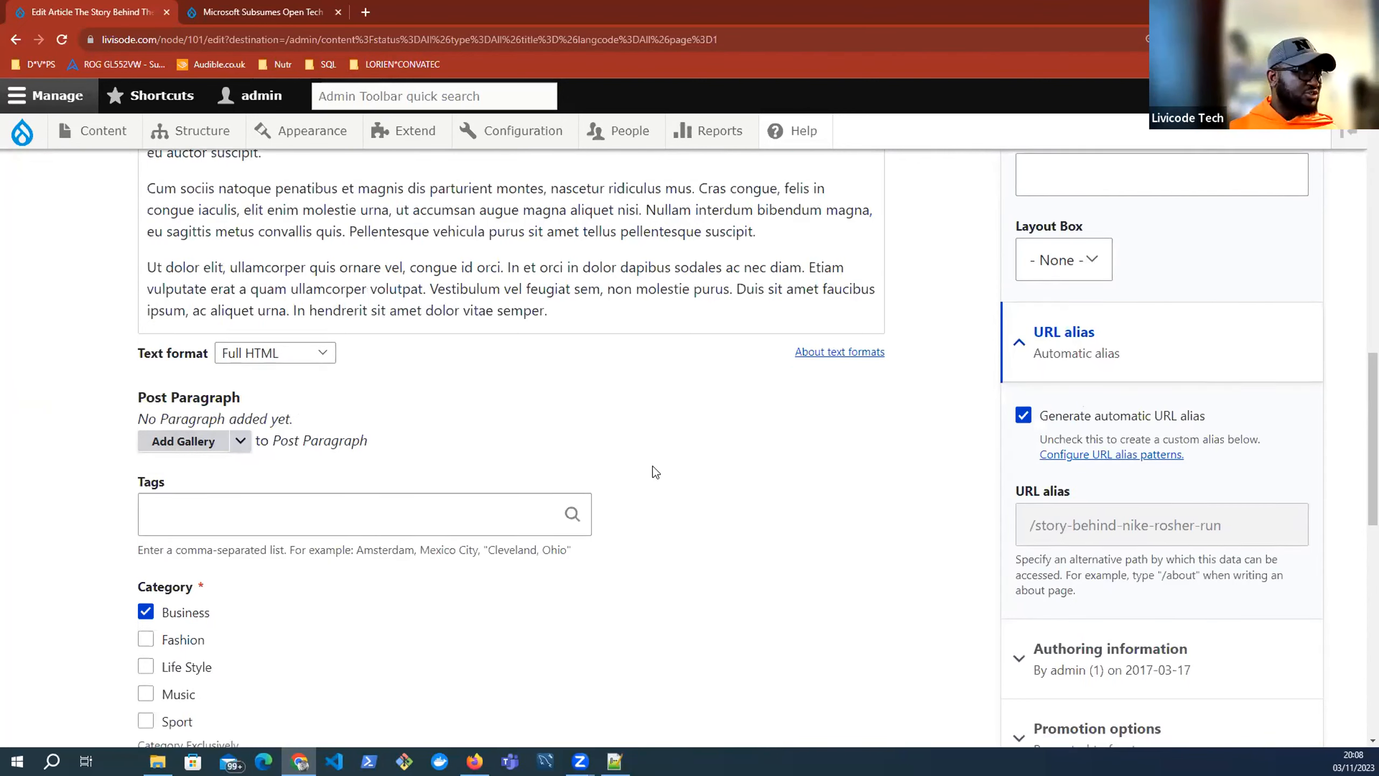
pyautogui.scroll(13, 464, 453)
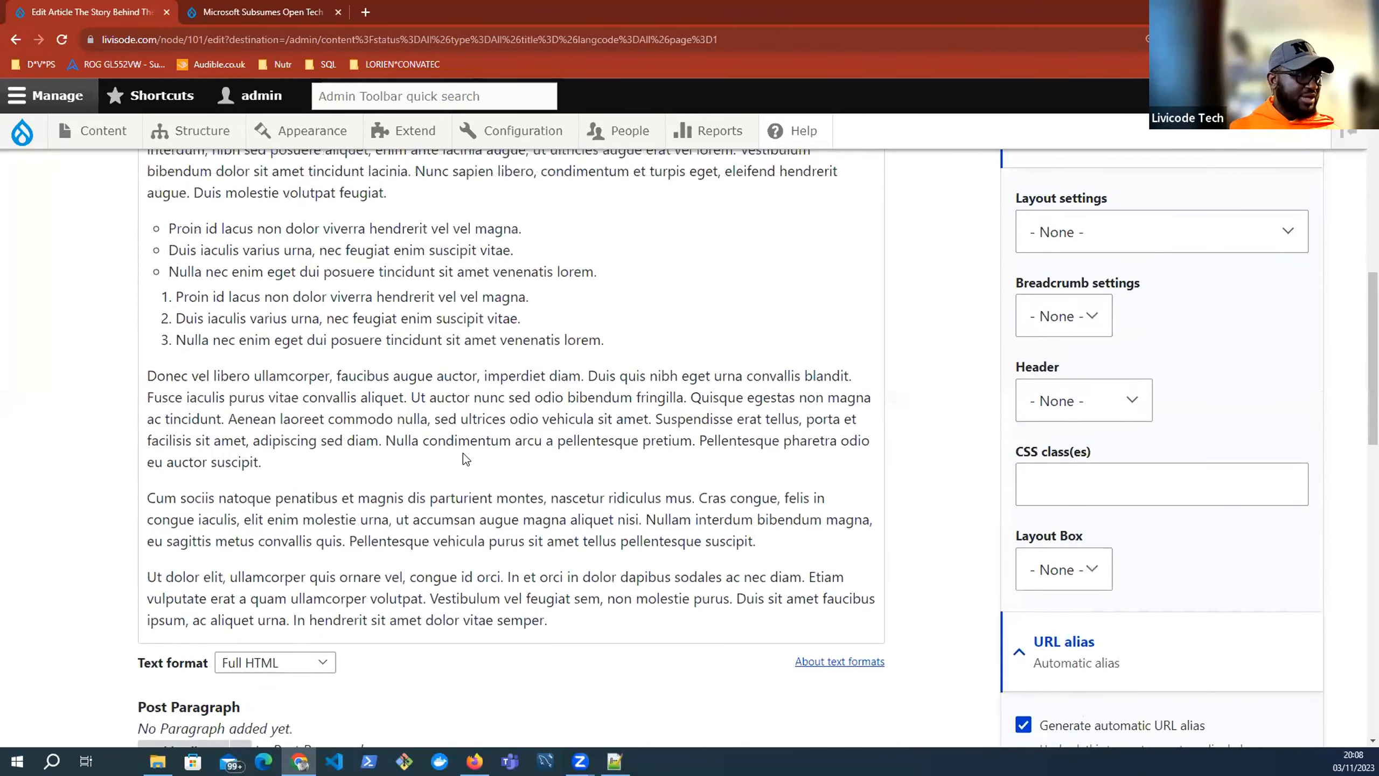
# Compare the Business label on the published Microsoft article with the Category field in the Nike Rosher Run edit form
pyautogui.hotkey('ctrl', 'Tab')
pyautogui.scroll(5, 193, 306)
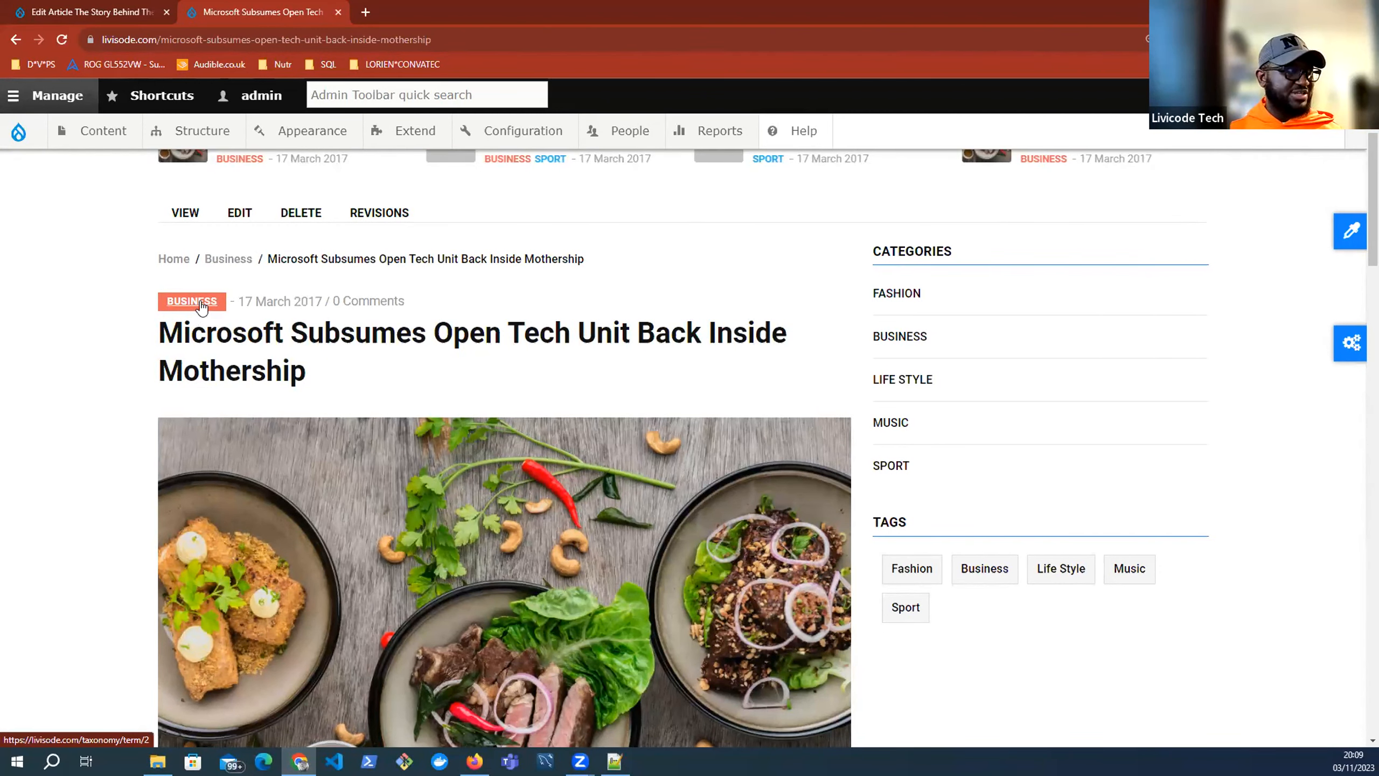
pyautogui.click(113, 10)
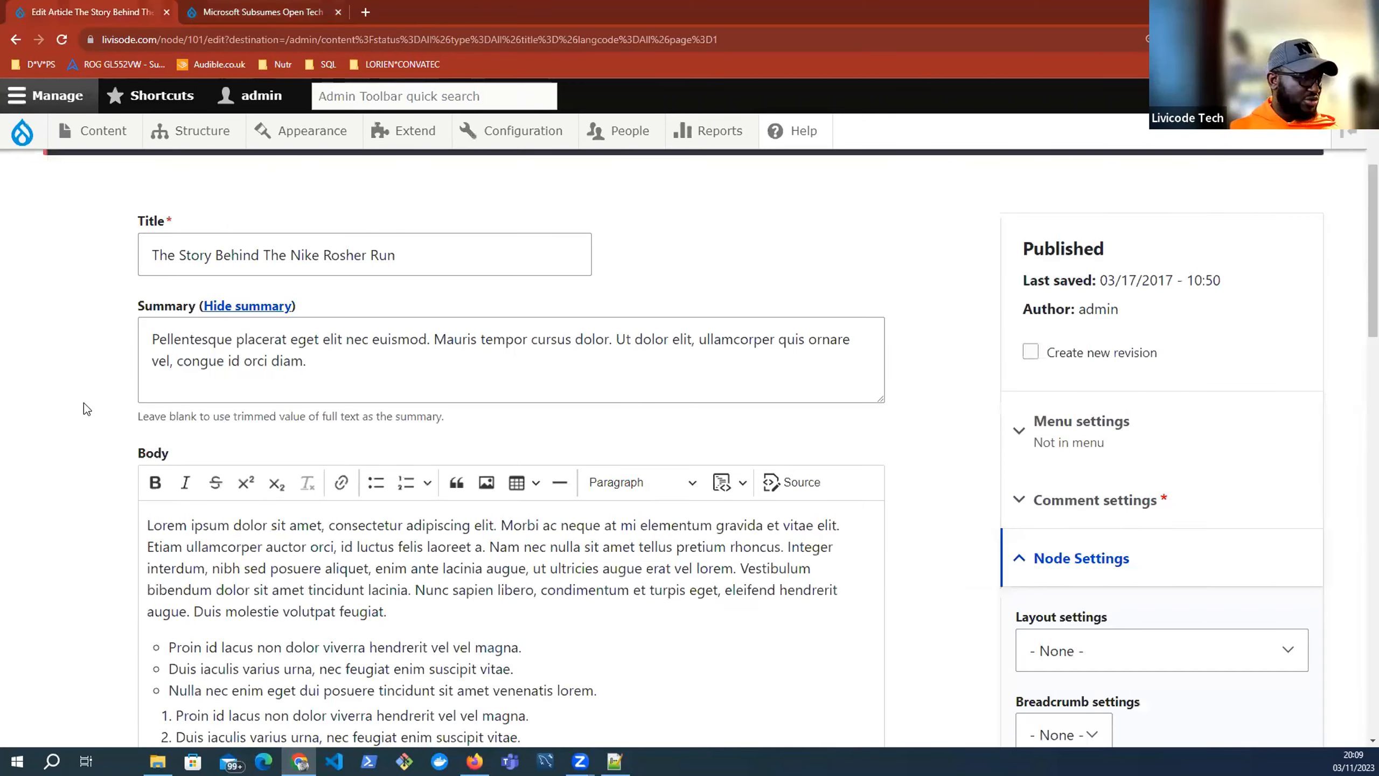
pyautogui.scroll(-5, 84, 403)
pyautogui.scroll(-10, 132, 233)
pyautogui.moveTo(132, 233); pyautogui.dragTo(219, 244)
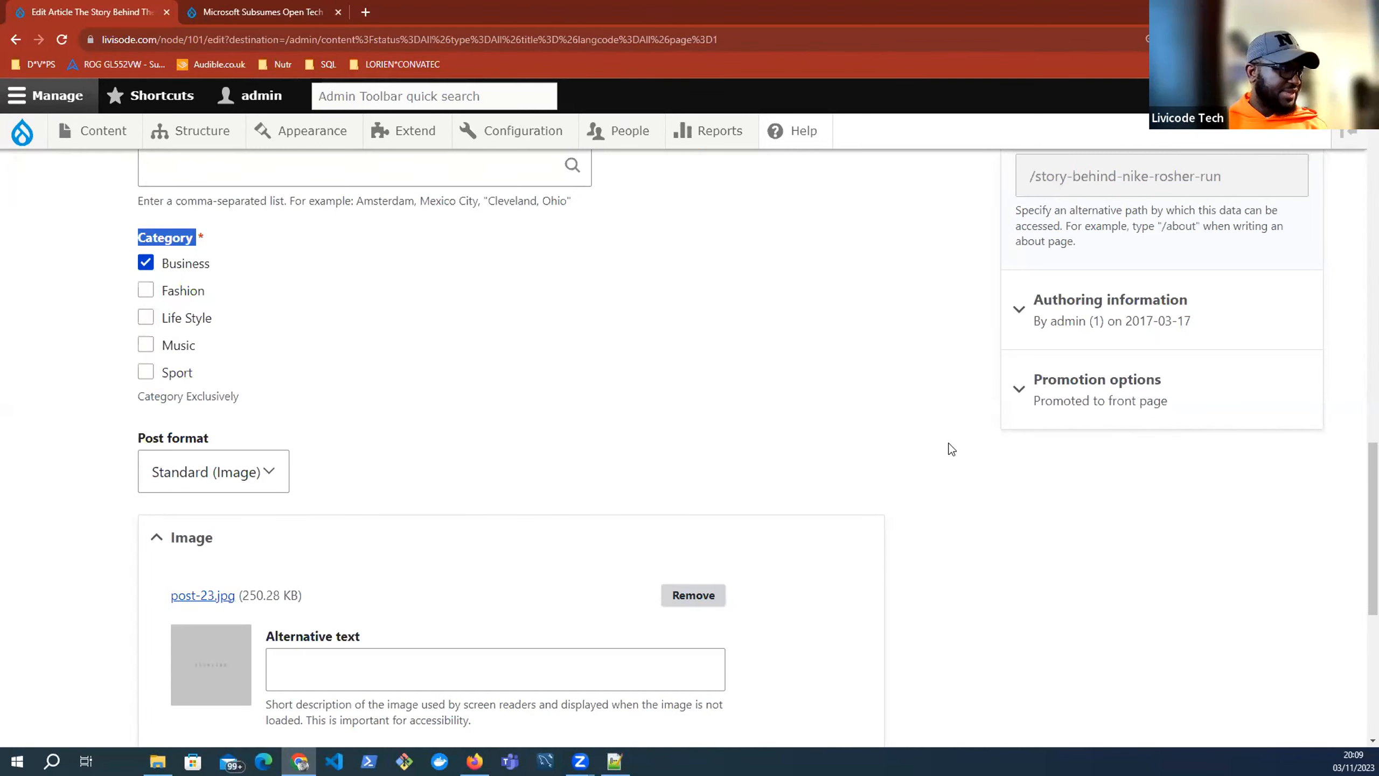
# Review the edit form's image, post type and published settings, then return to the title and revision options
pyautogui.scroll(-5, 950, 450)
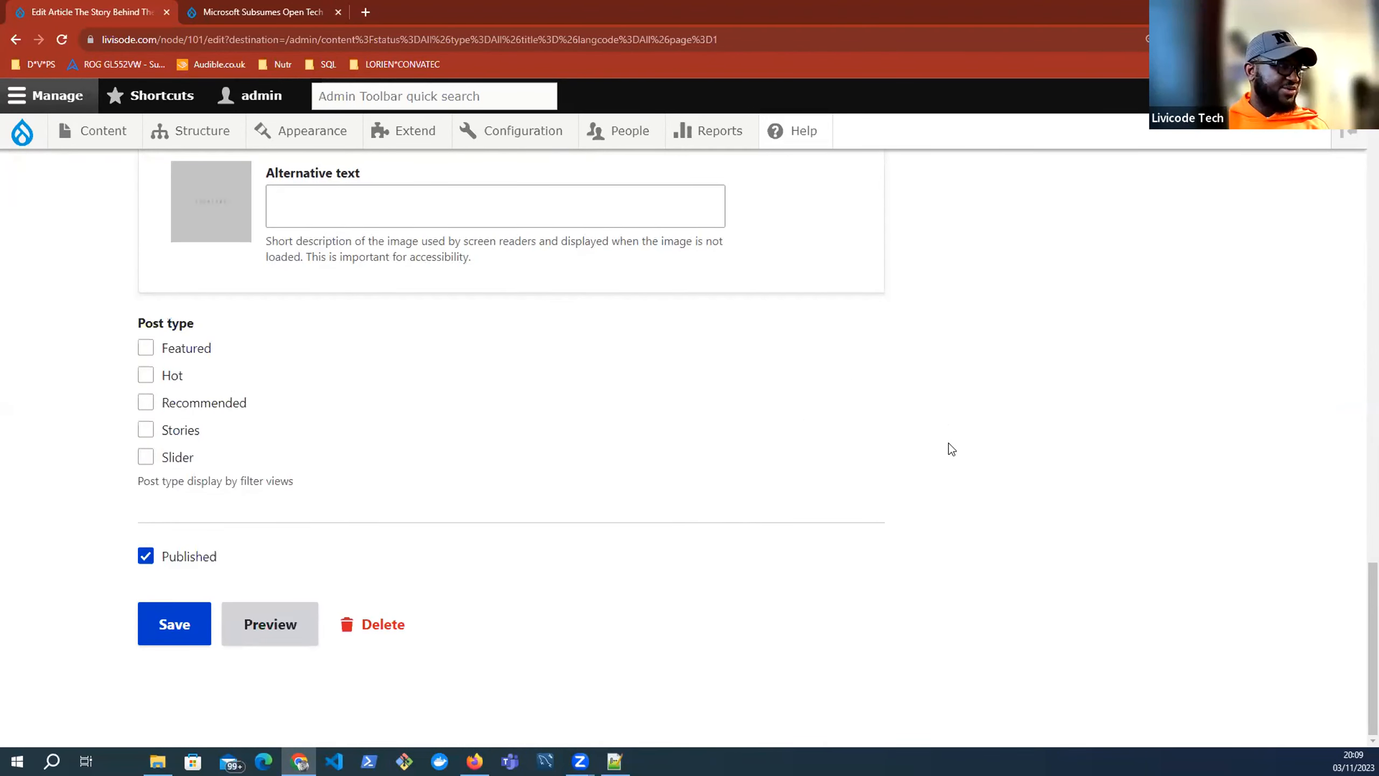
pyautogui.scroll(10, 951, 450)
pyautogui.scroll(10, 954, 449)
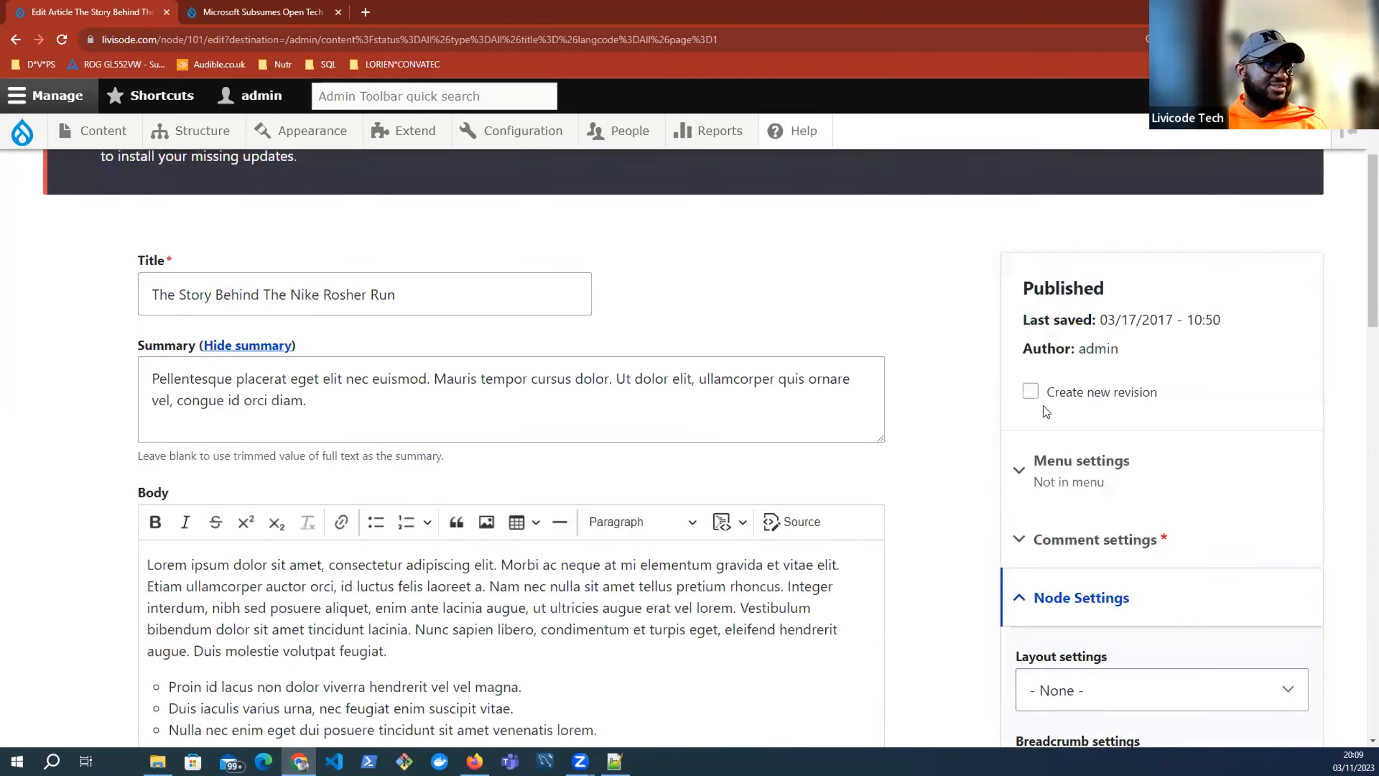
pyautogui.scroll(-1, 486, 233)
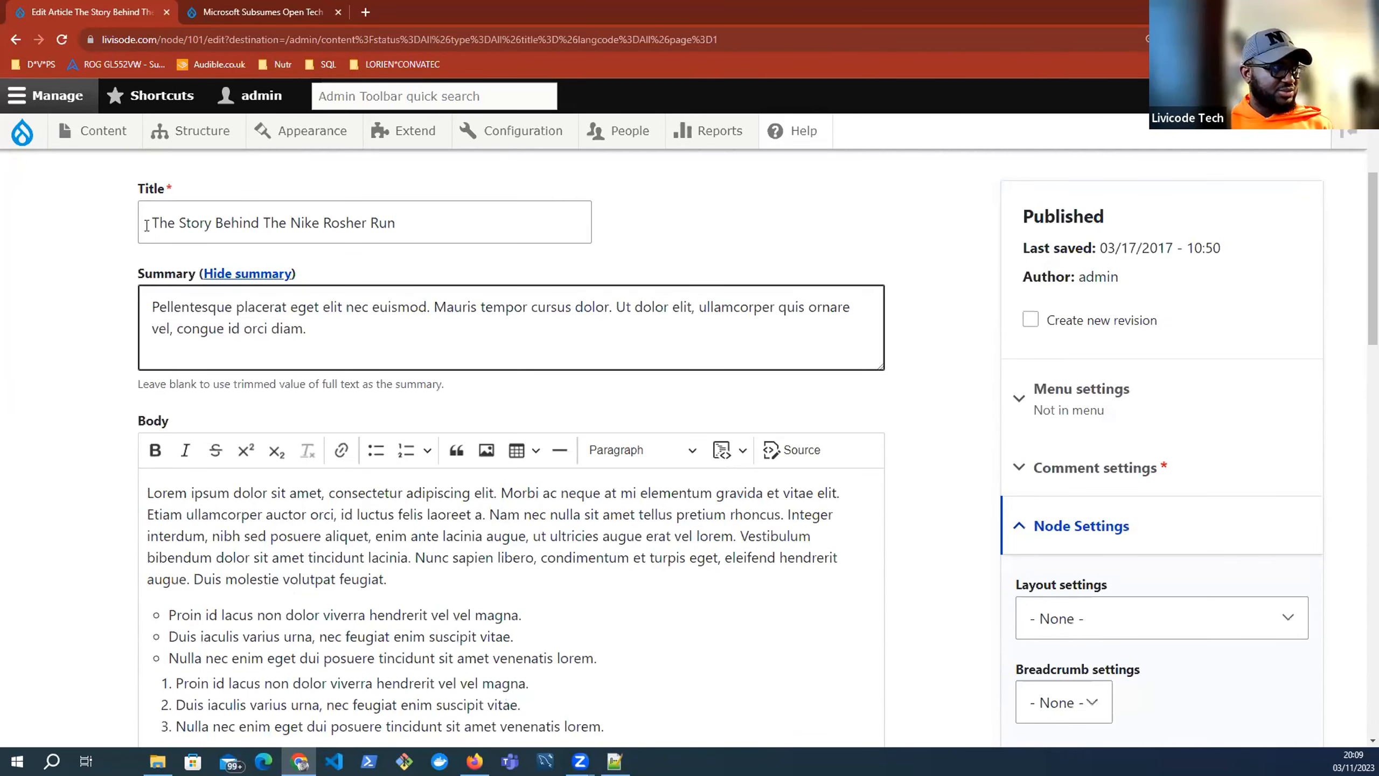
# Select all of the text in the article's Summary field
pyautogui.moveTo(144, 225); pyautogui.dragTo(324, 330)
pyautogui.click(323, 330)
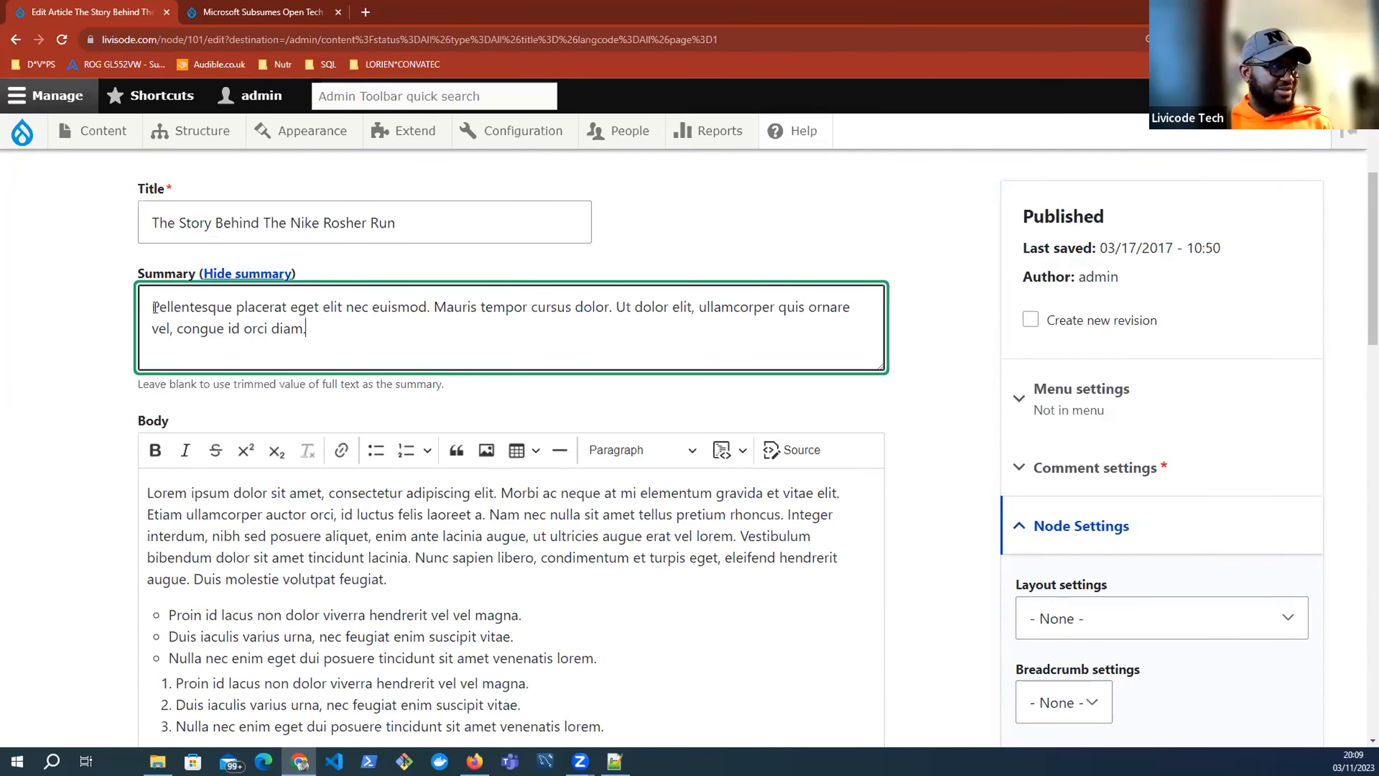
pyautogui.hotkey('ctrl', 'a')
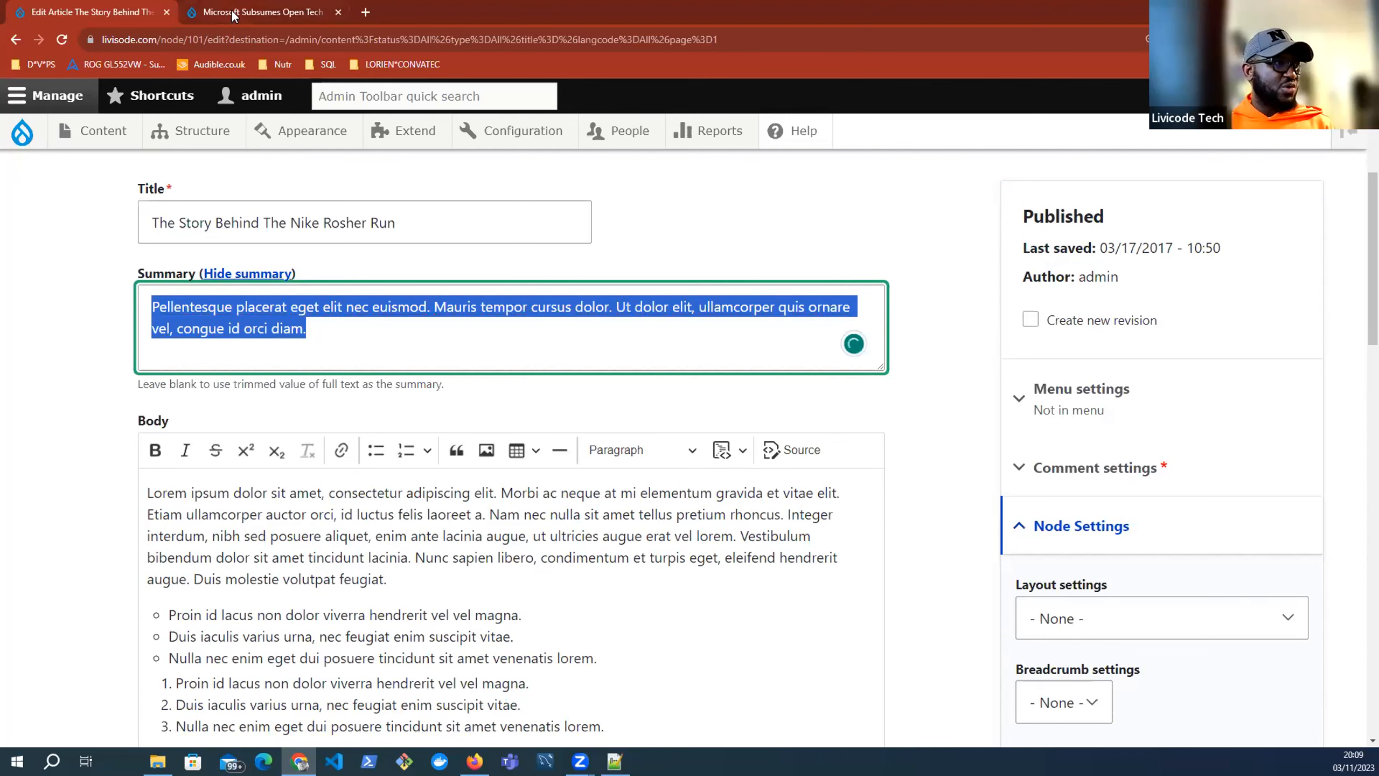
# Go back from the published Microsoft article to the site's home page and examine the summary text on the article cards
pyautogui.hotkey('ctrl', 'Tab')
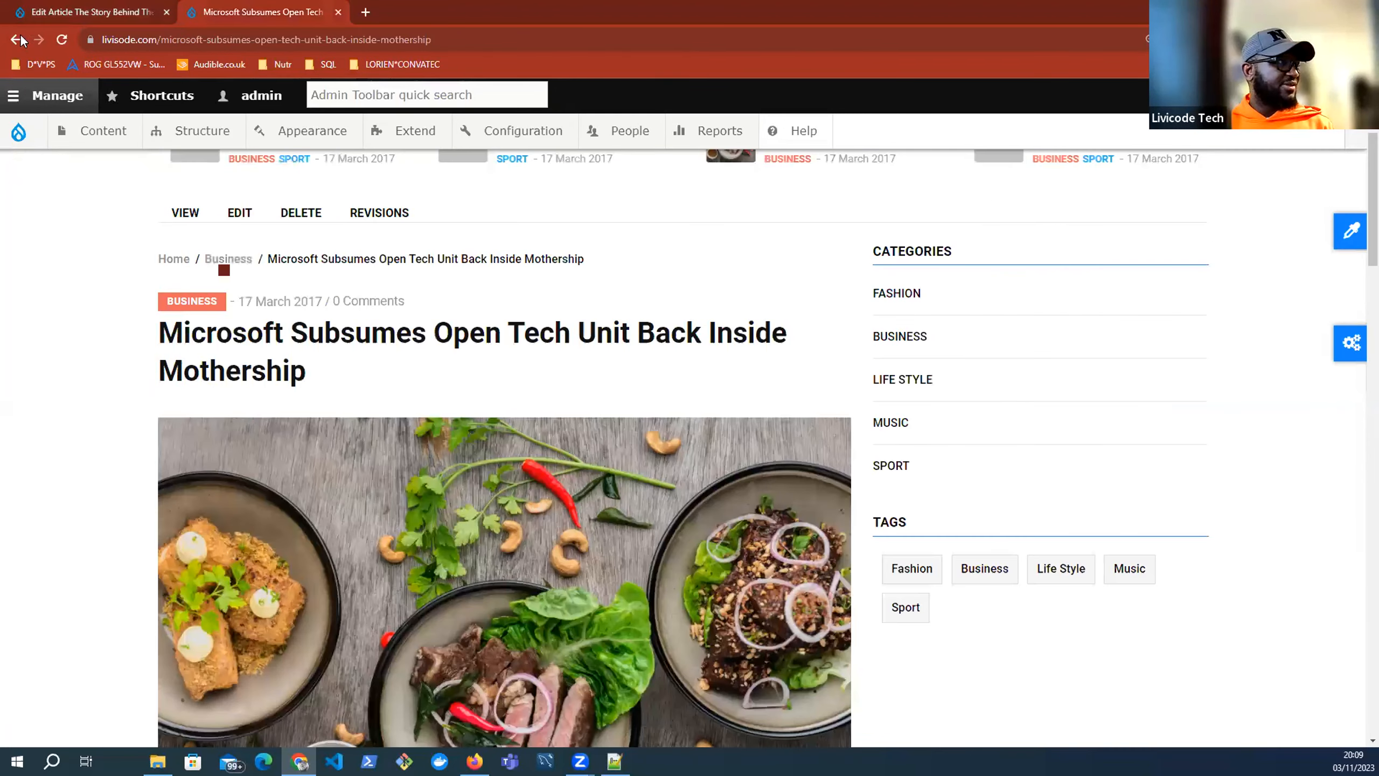
pyautogui.scroll(-6, 522, 359)
pyautogui.scroll(-2, 726, 387)
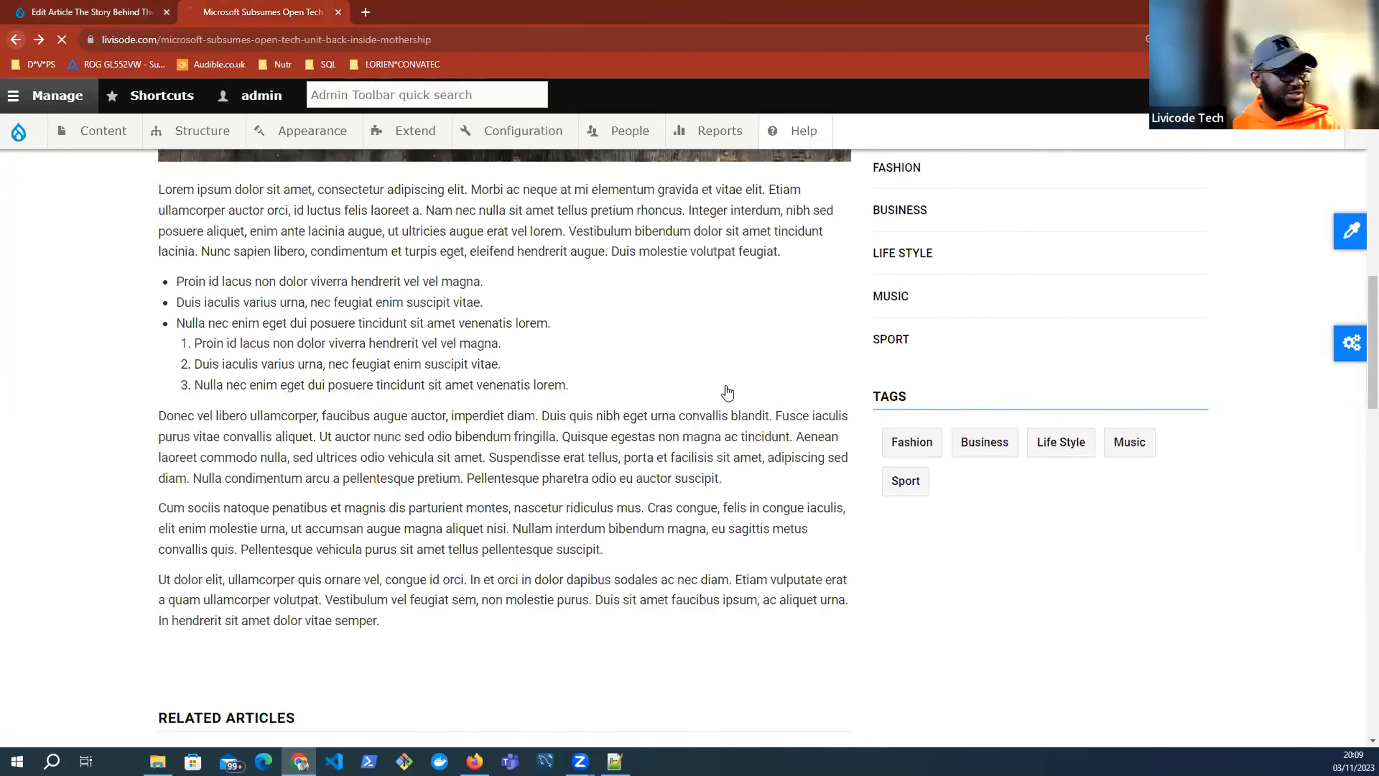
pyautogui.hotkey('alt', 'Left')
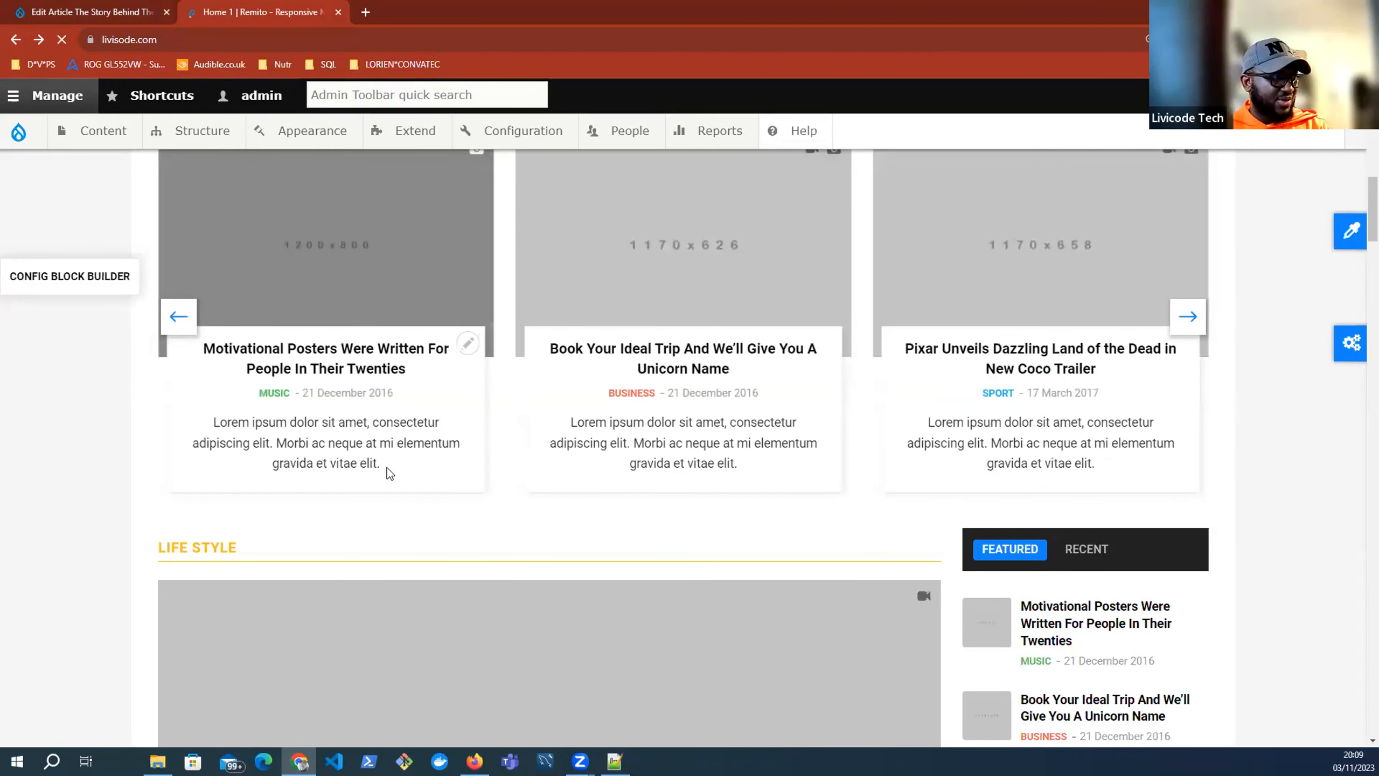
pyautogui.moveTo(404, 450); pyautogui.dragTo(731, 462)
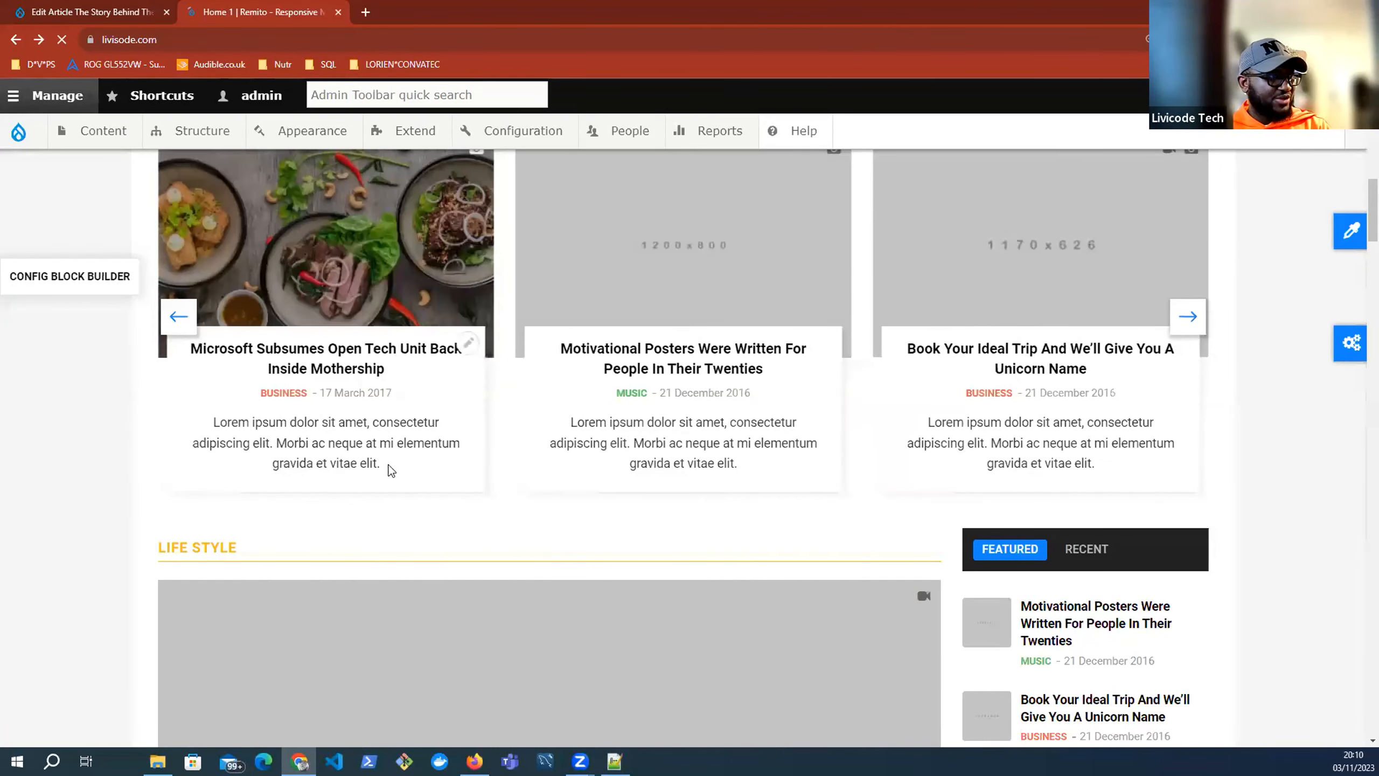
# Examine the home page's lead articles and The Highlights section, highlighting the section's heading
pyautogui.scroll(8, 1225, 341)
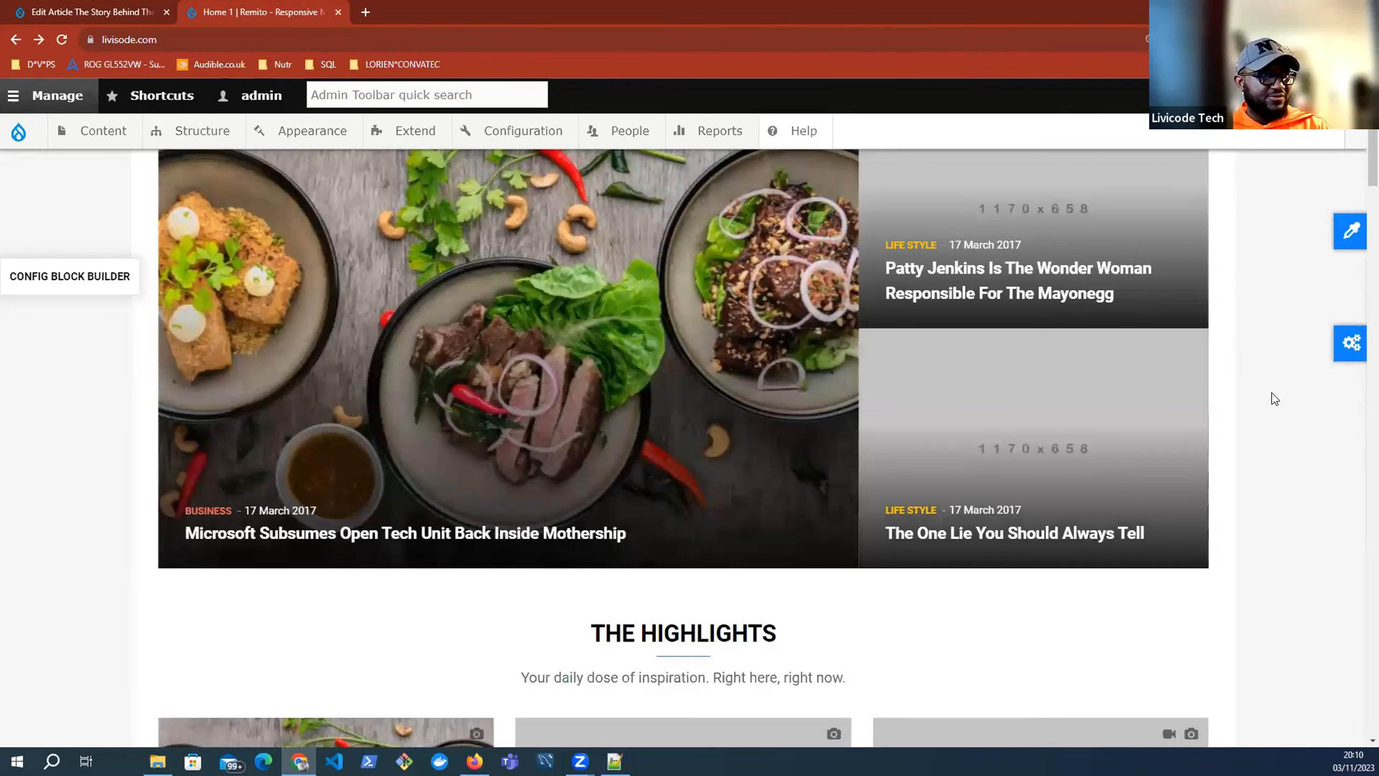
pyautogui.scroll(-5, 1192, 379)
pyautogui.scroll(-1, 547, 215)
pyautogui.moveTo(590, 202); pyautogui.dragTo(812, 204)
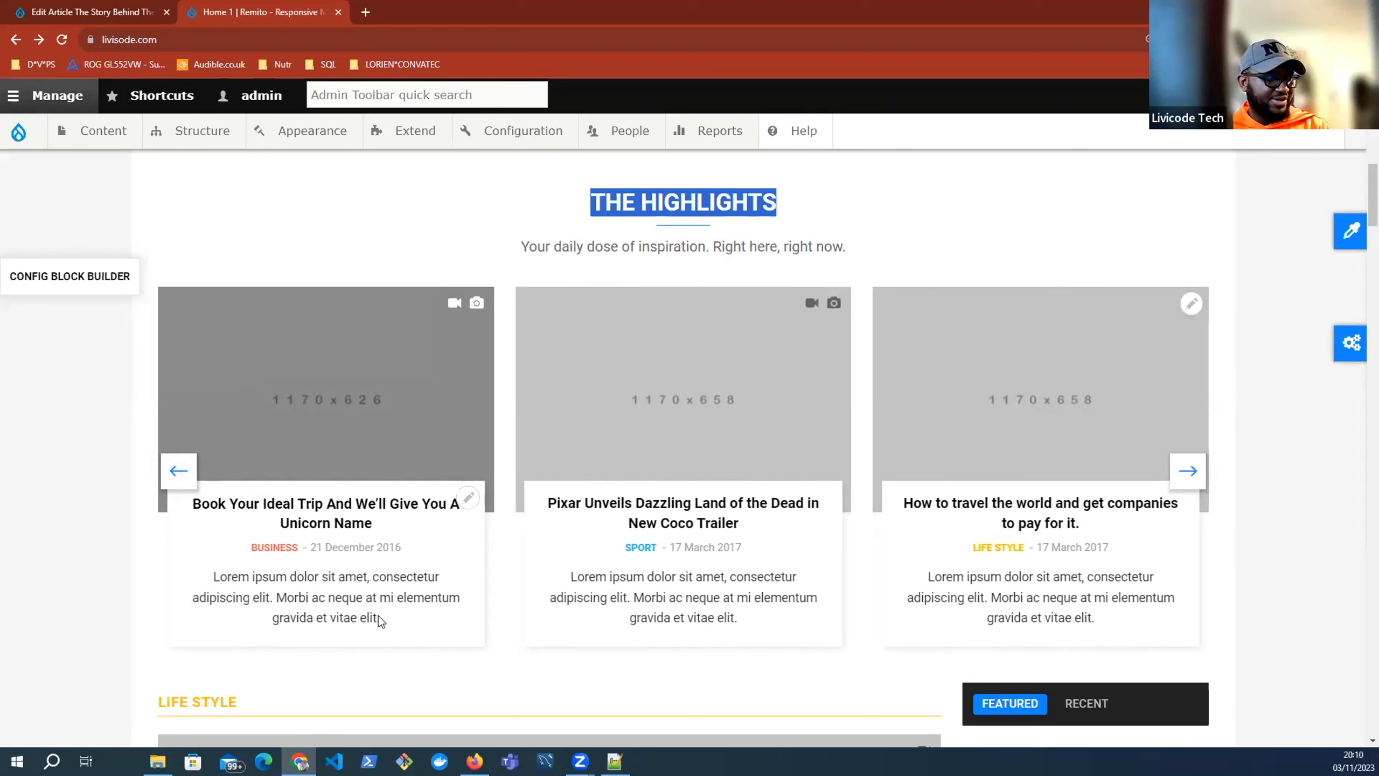
# Return to the Nike Rosher Run edit form and examine its summary text and the full body text beneath it
pyautogui.click(124, 14)
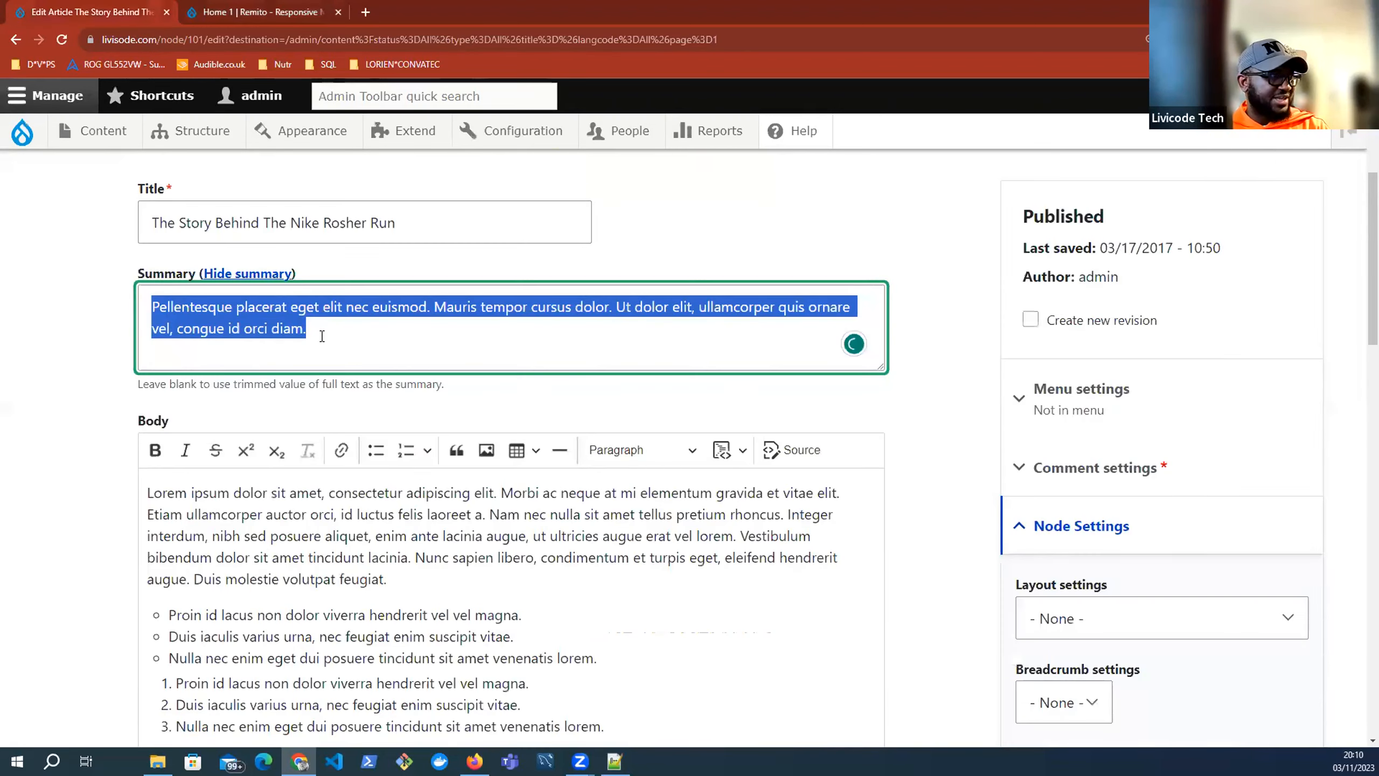
pyautogui.moveTo(322, 336); pyautogui.dragTo(149, 295)
pyautogui.scroll(-5, 429, 441)
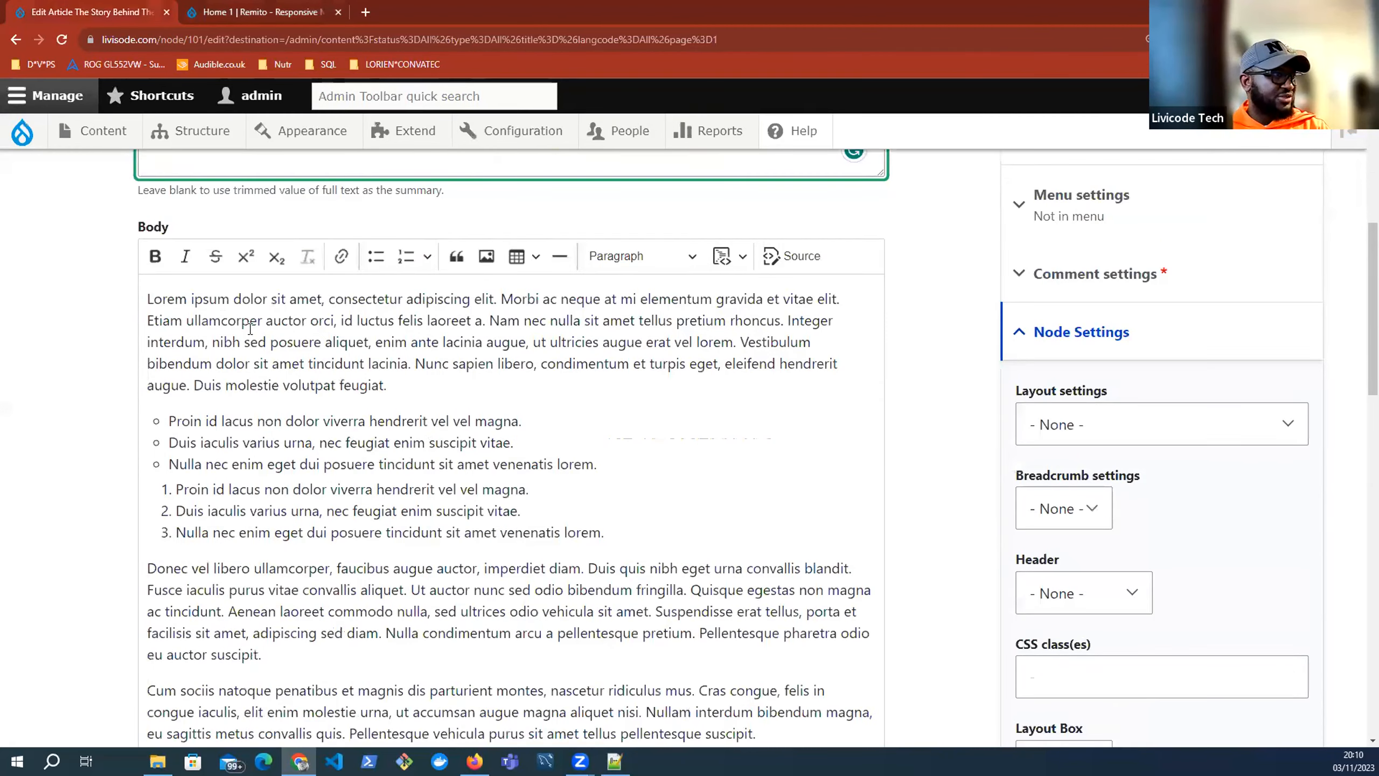
pyautogui.scroll(1, 709, 600)
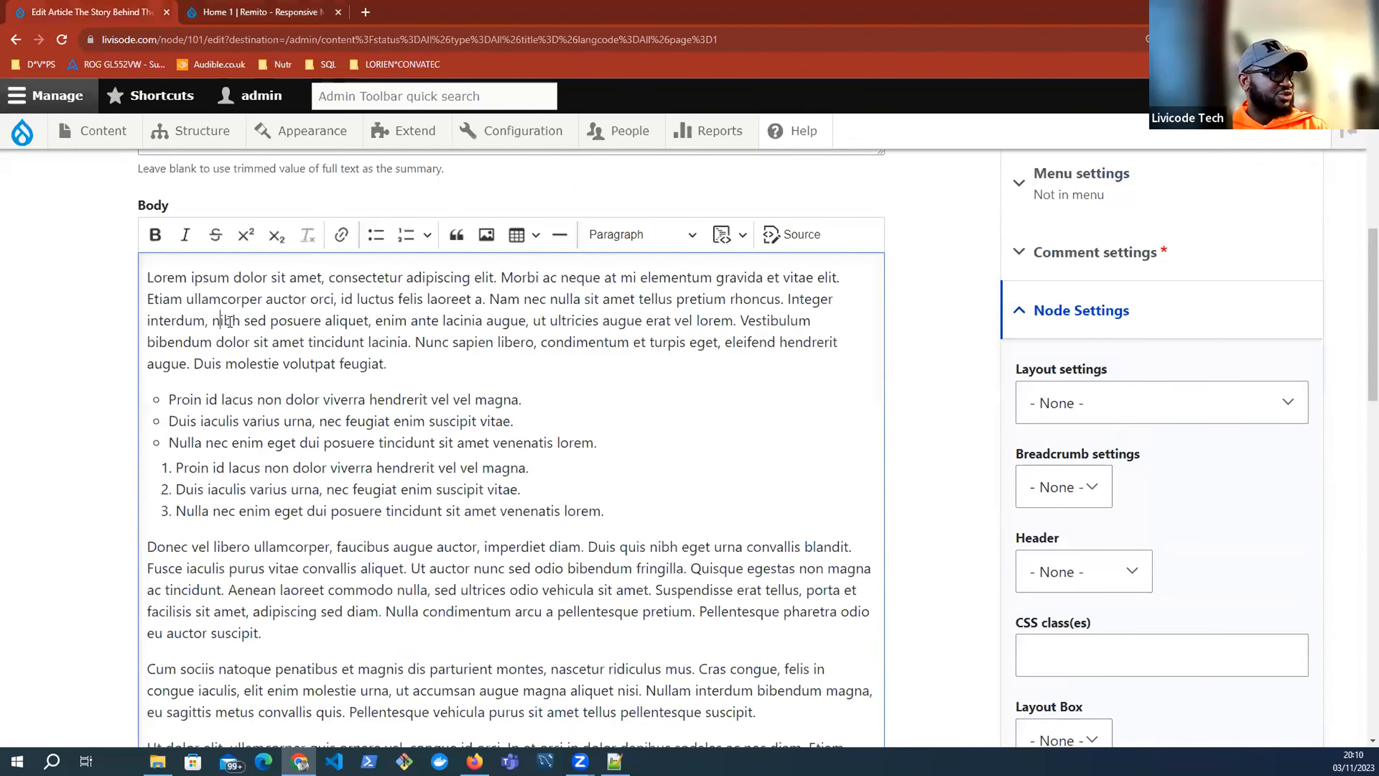
pyautogui.hotkey('ctrl', 'shift', 'Home')
pyautogui.click(723, 496)
pyautogui.scroll(-3, 612, 682)
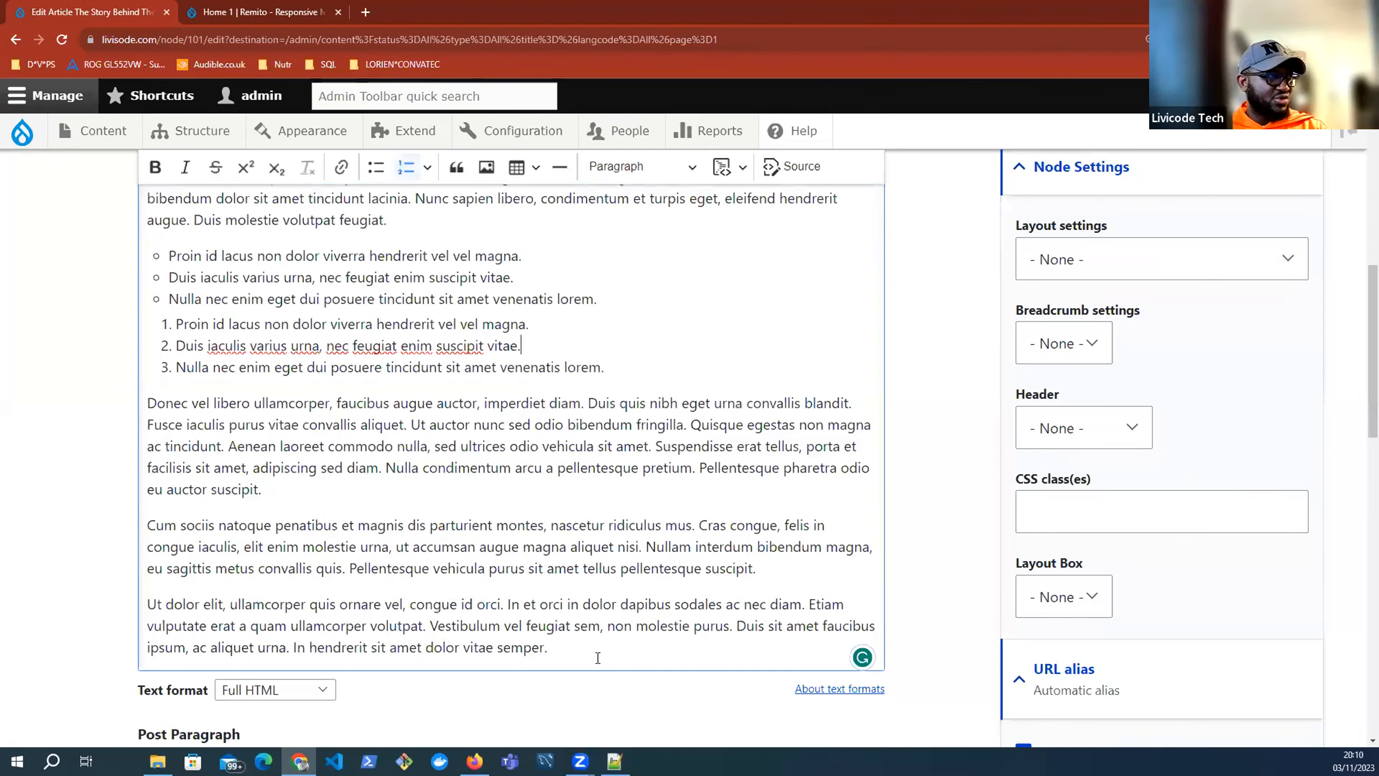
# Examine the end of the article's body text and the Post Paragraph, Tags and Category fields below it
pyautogui.moveTo(550, 647); pyautogui.dragTo(298, 220)
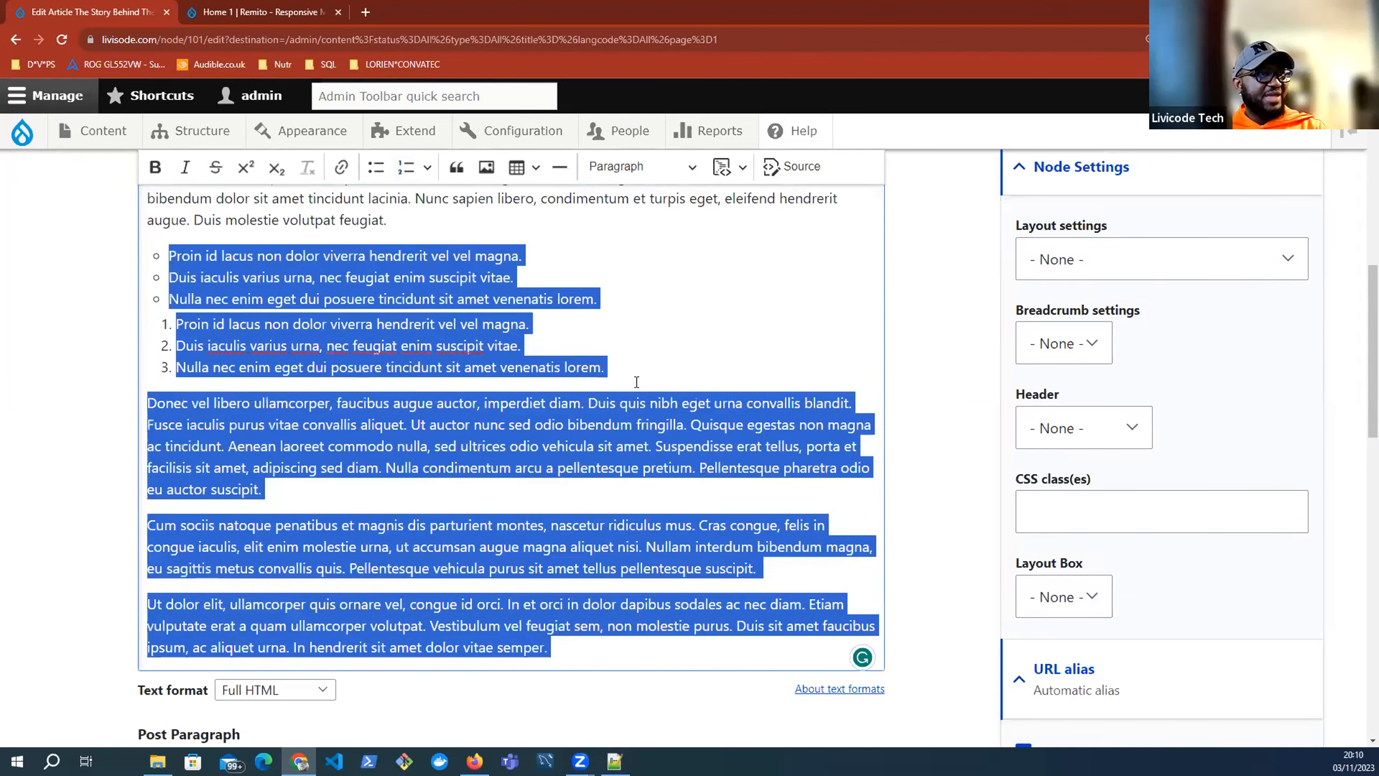
pyautogui.click(566, 460)
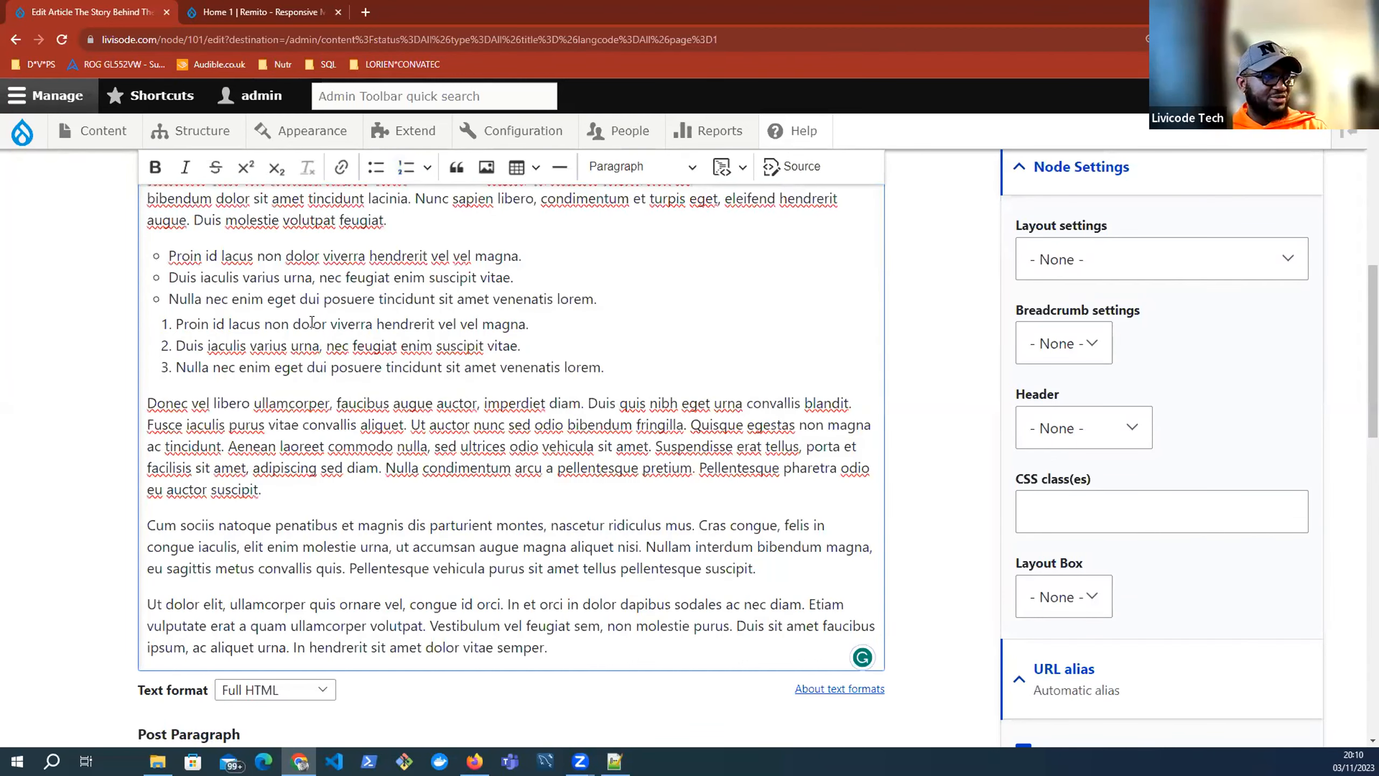
pyautogui.scroll(-1, 515, 409)
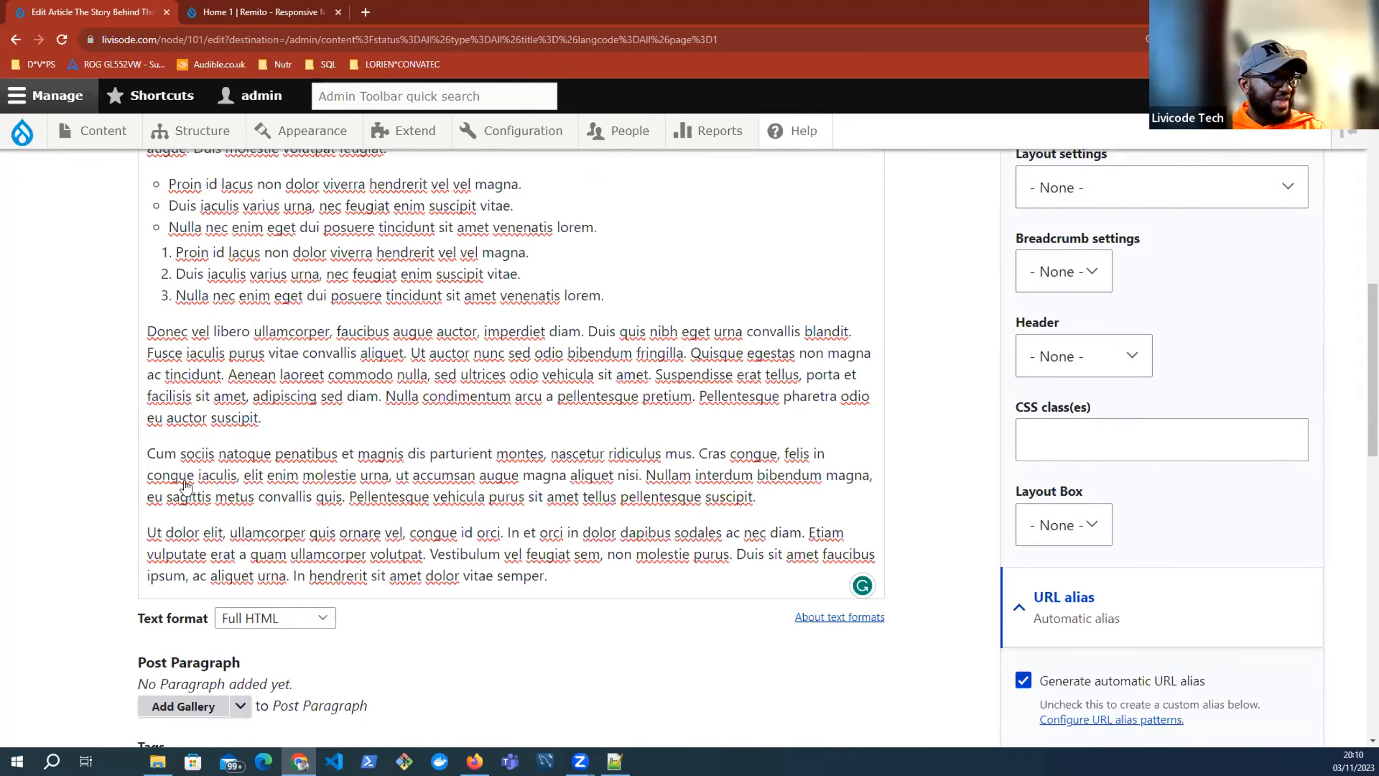
pyautogui.scroll(-3, 163, 492)
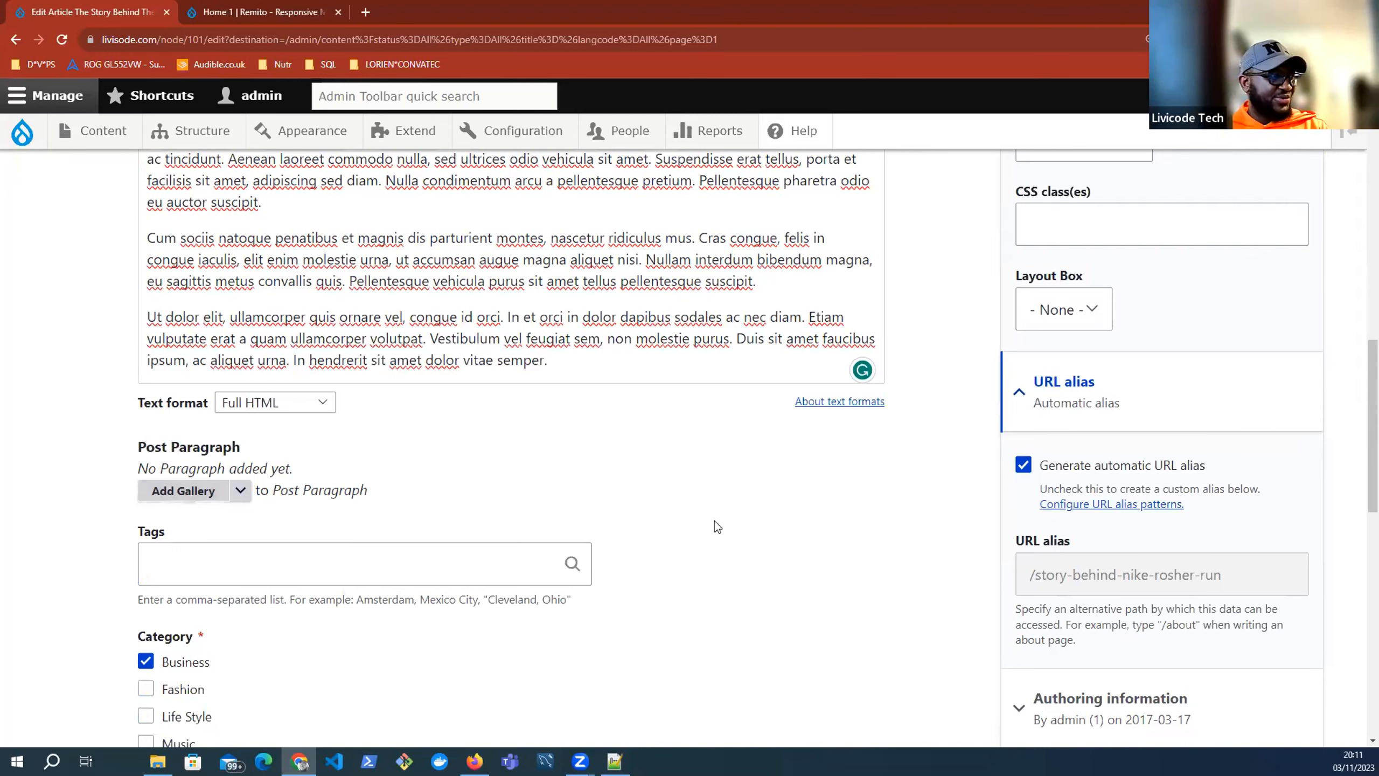
pyautogui.scroll(-3, 714, 525)
pyautogui.click(226, 343)
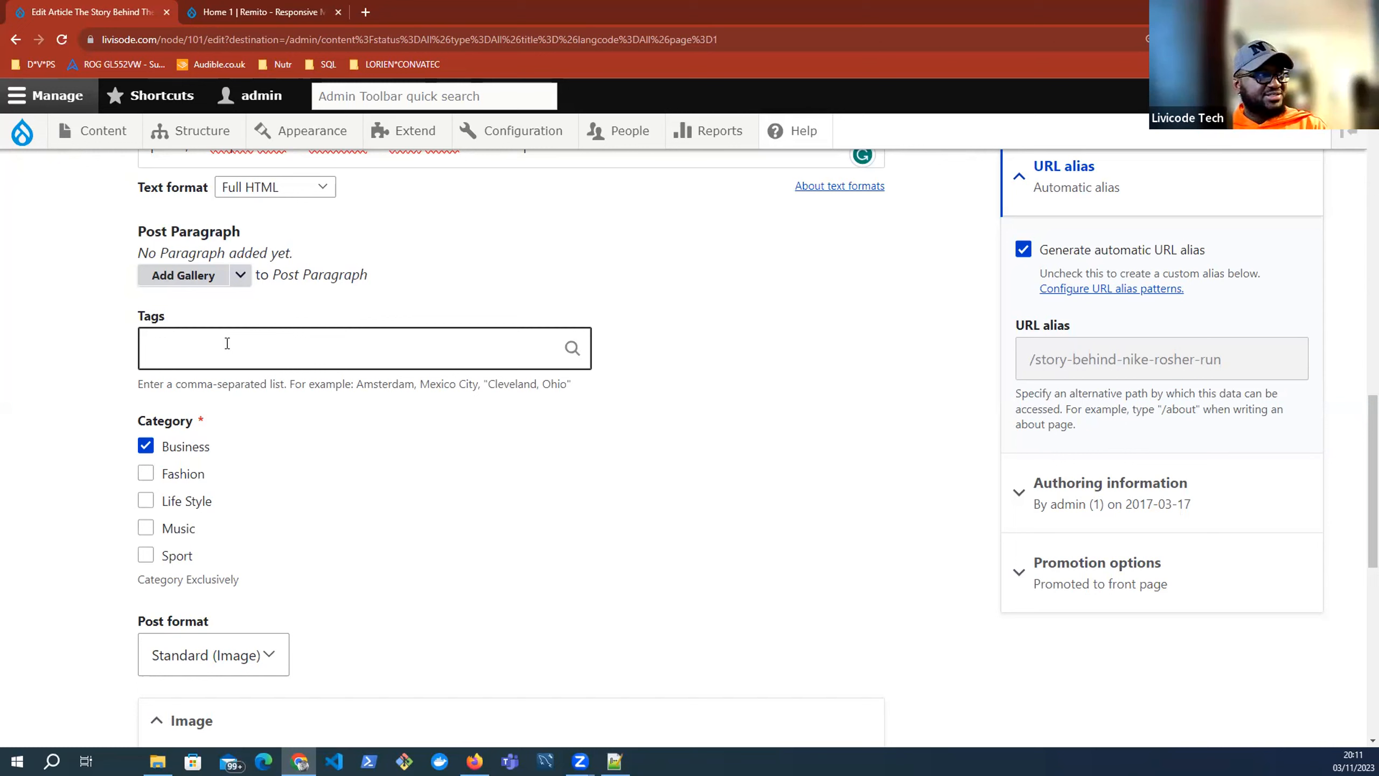
pyautogui.click(716, 372)
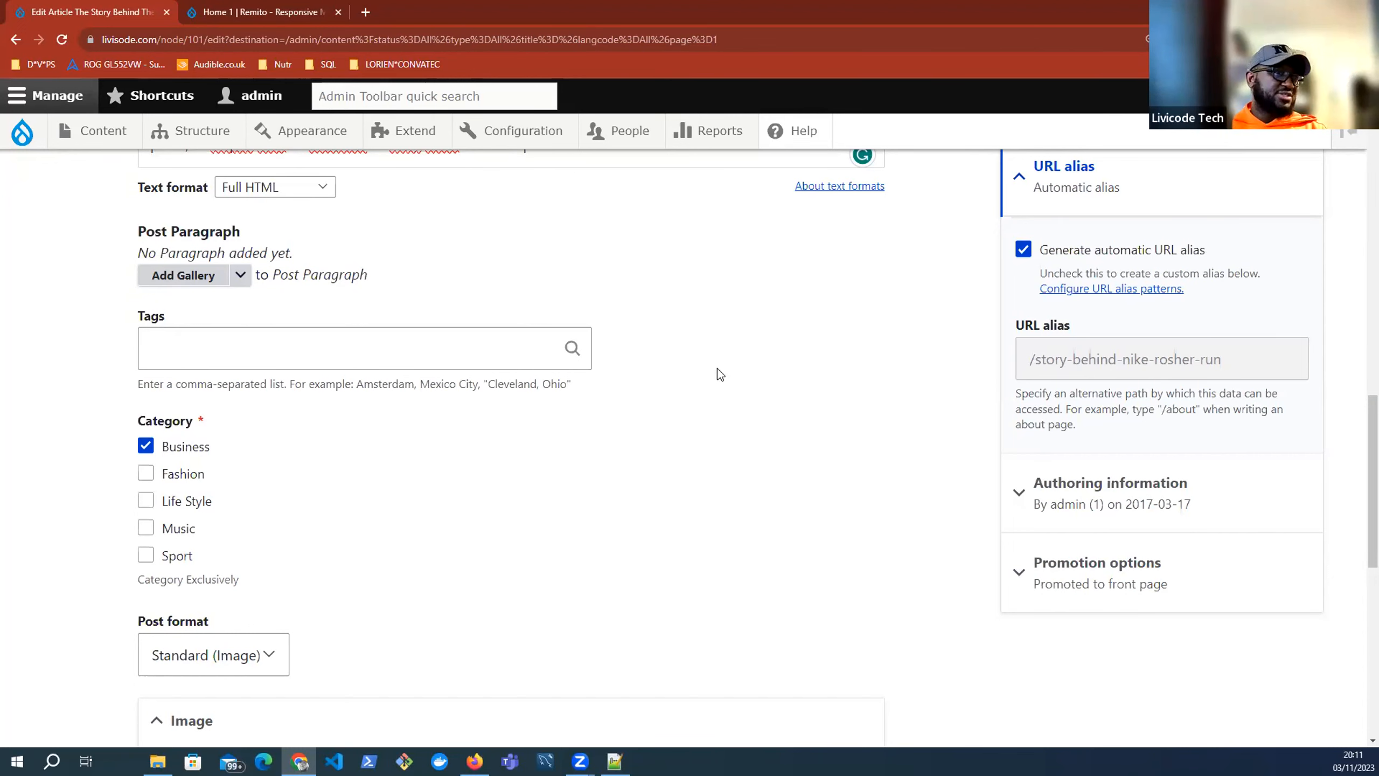
# Return to the start of the edit form and highlight the article's title and the last line of its summary
pyautogui.scroll(1, 718, 370)
pyautogui.scroll(3, 722, 381)
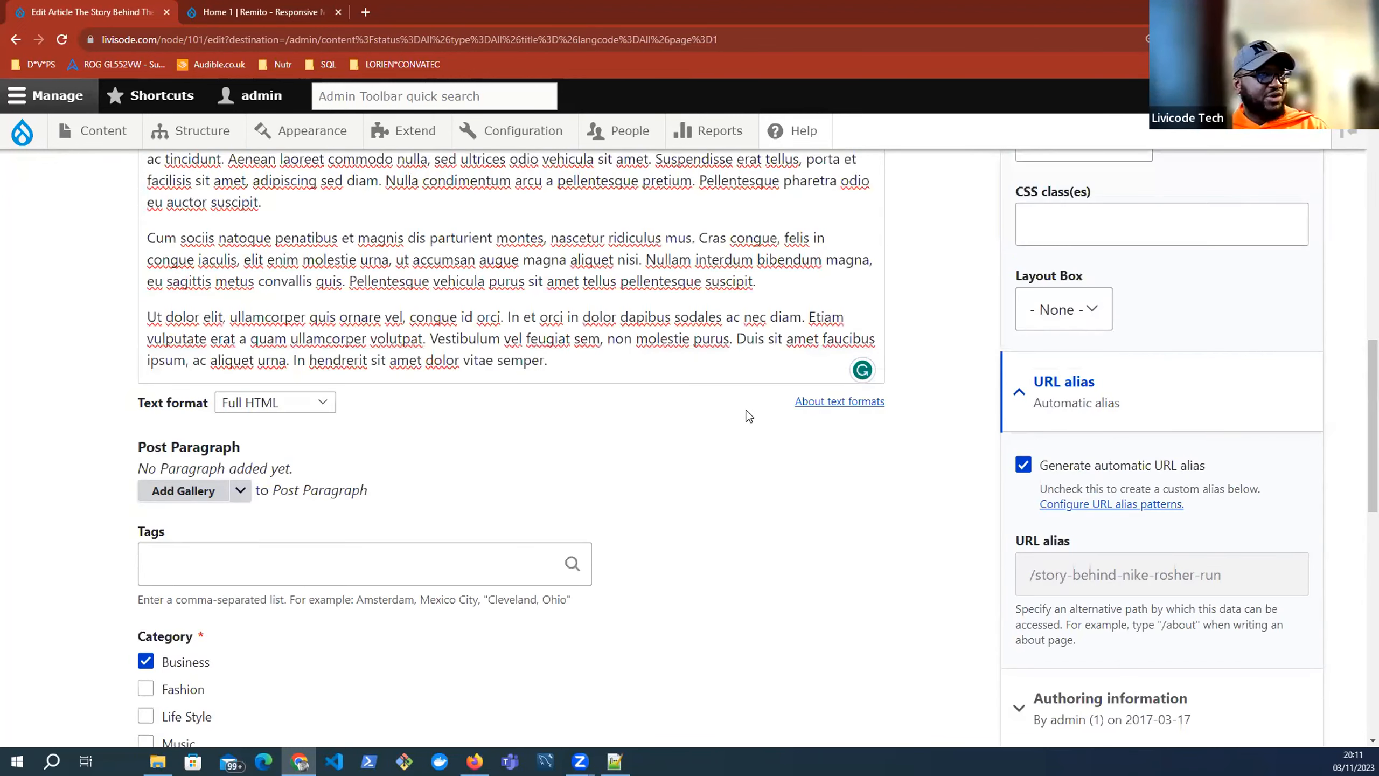
pyautogui.scroll(6, 886, 382)
pyautogui.scroll(8, 886, 382)
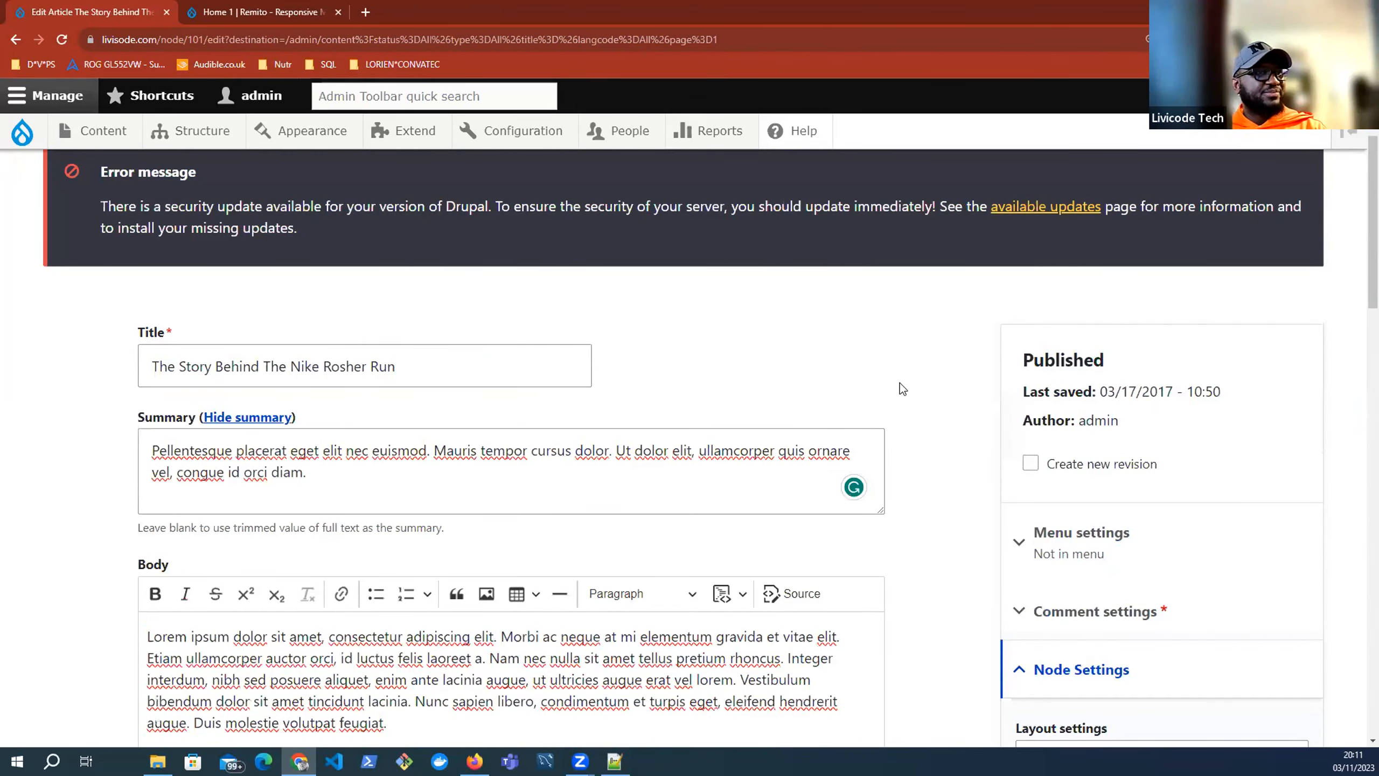
pyautogui.scroll(-3, 901, 386)
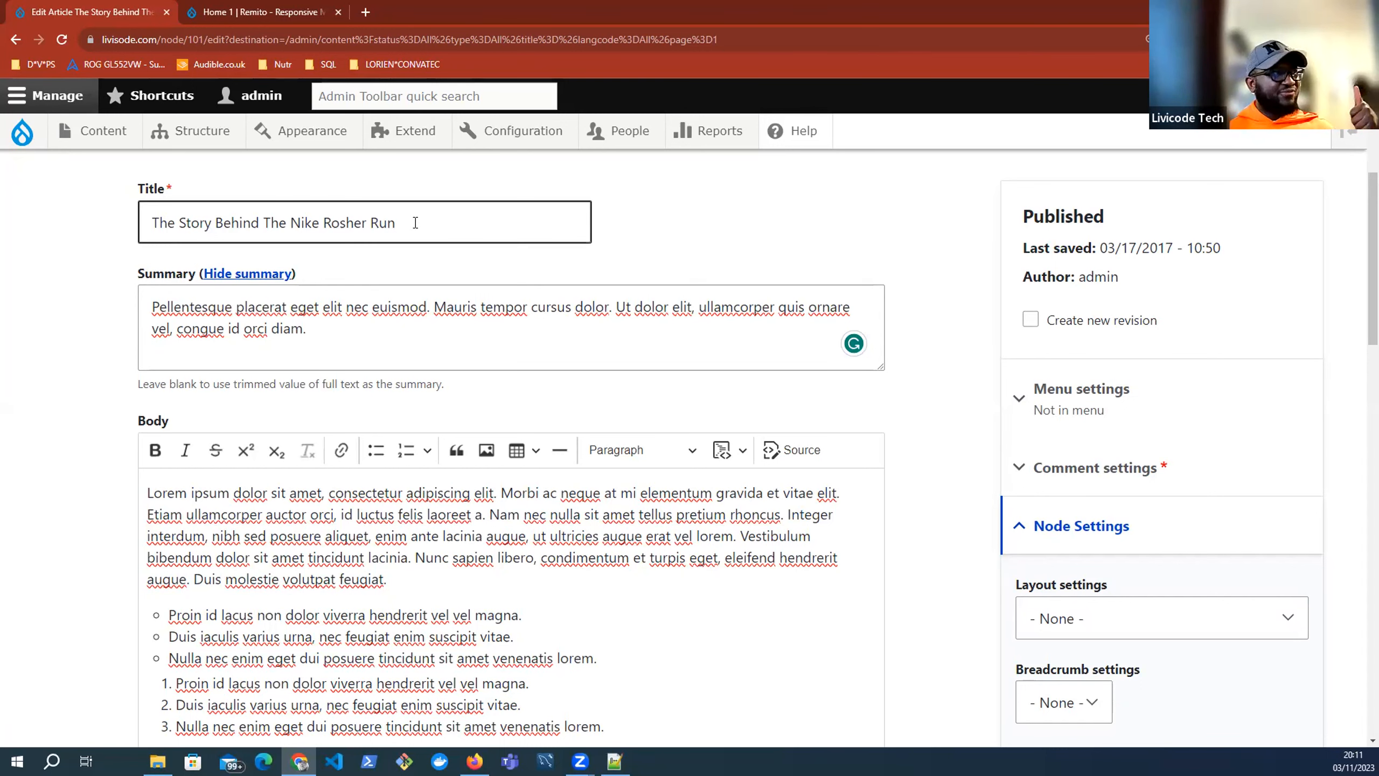
pyautogui.tripleClick(330, 211)
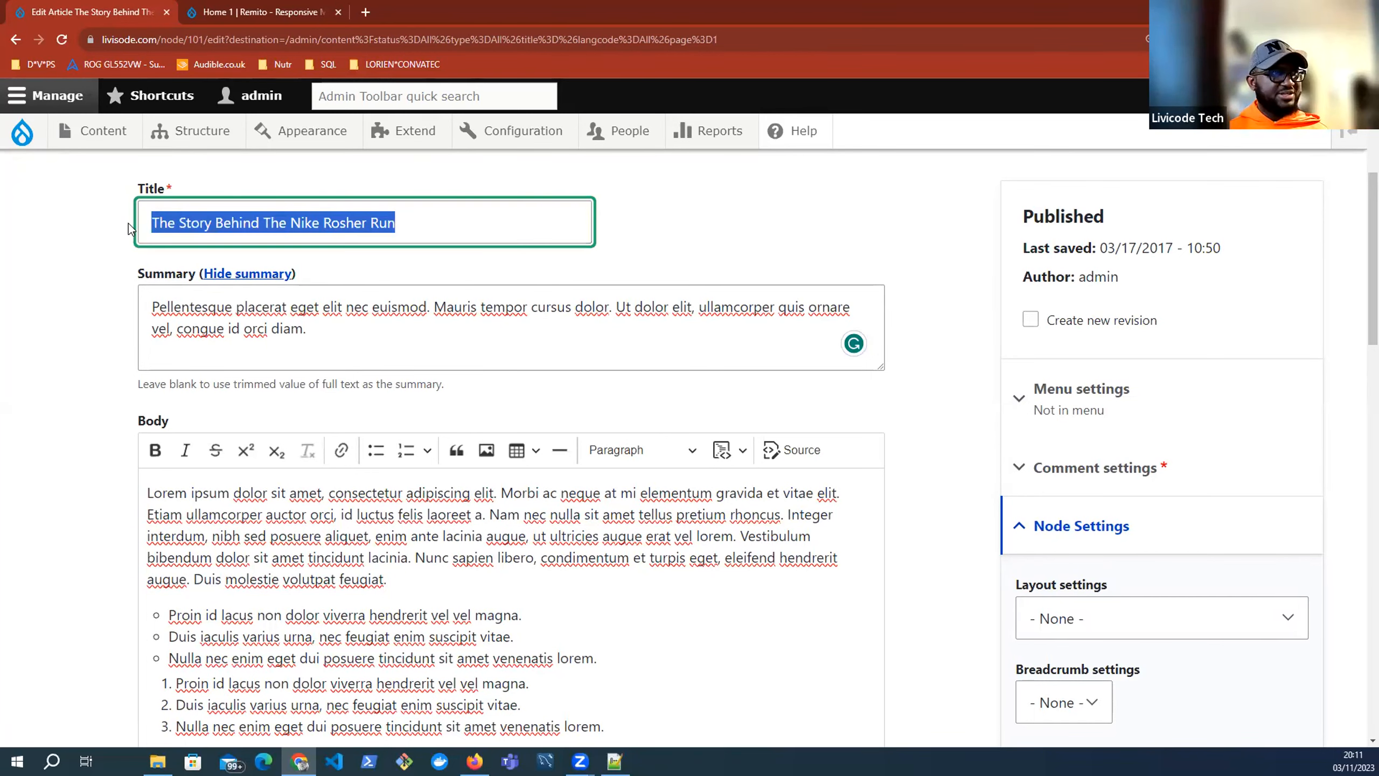
pyautogui.moveTo(348, 352); pyautogui.dragTo(150, 332)
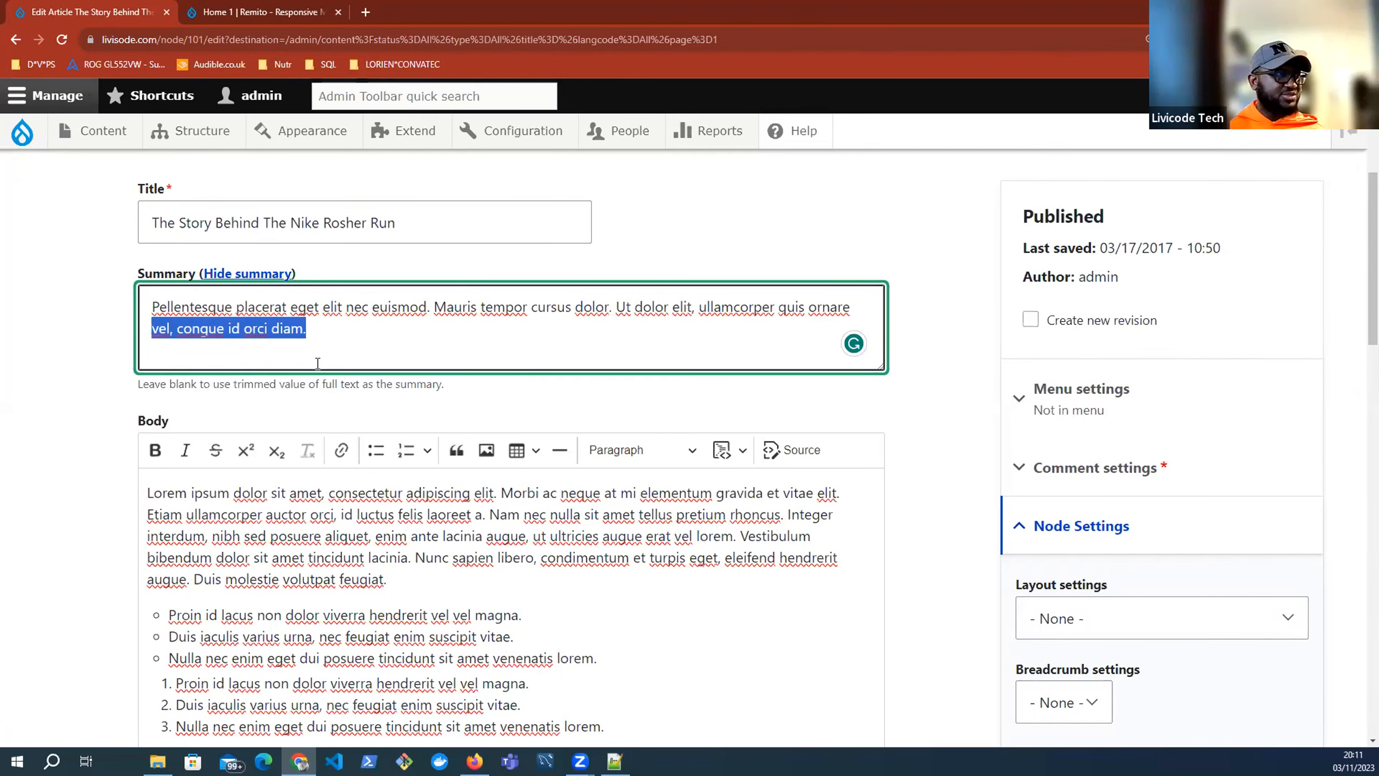
# Highlight the body's opening paragraph and lists, then look back at the title and summary
pyautogui.scroll(-3, 542, 481)
pyautogui.moveTo(241, 314); pyautogui.dragTo(605, 512)
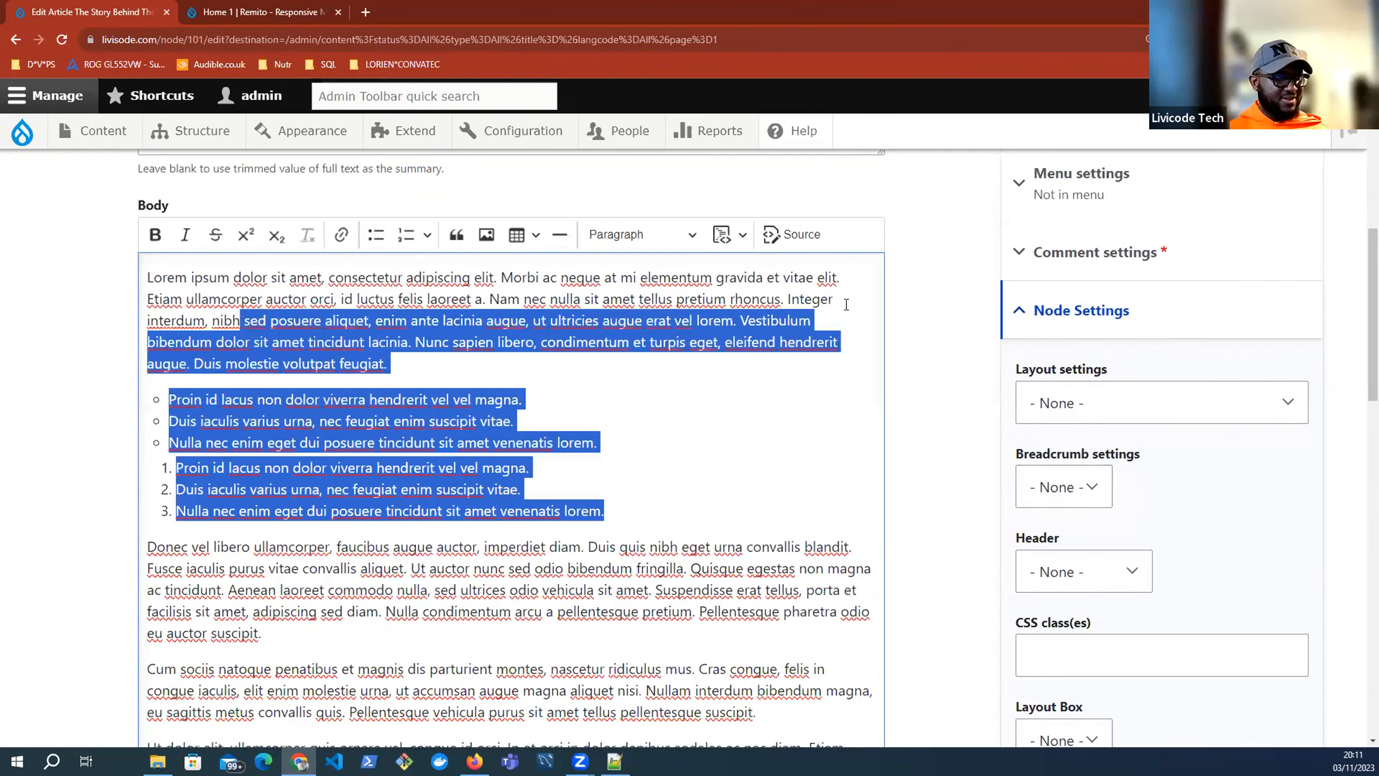
pyautogui.click(948, 306)
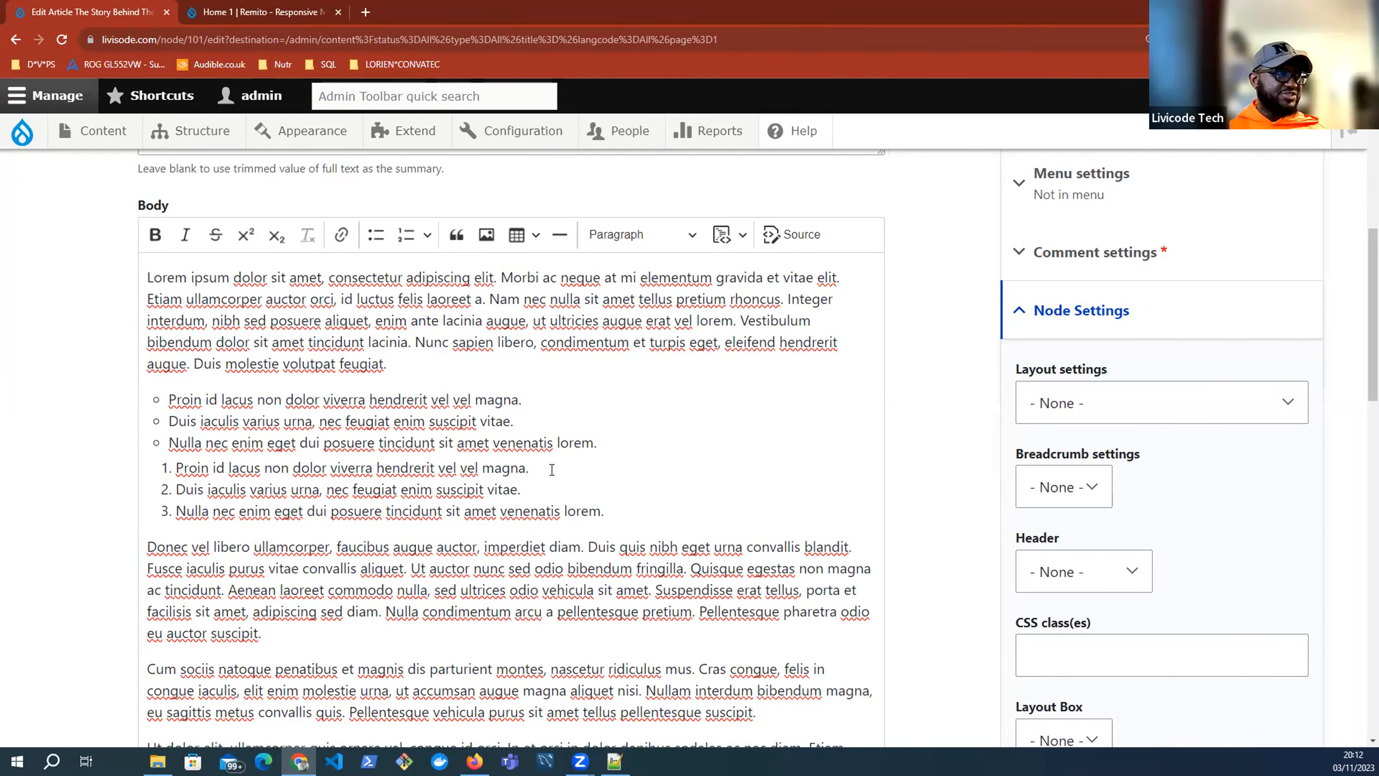
pyautogui.moveTo(761, 546); pyautogui.dragTo(154, 277)
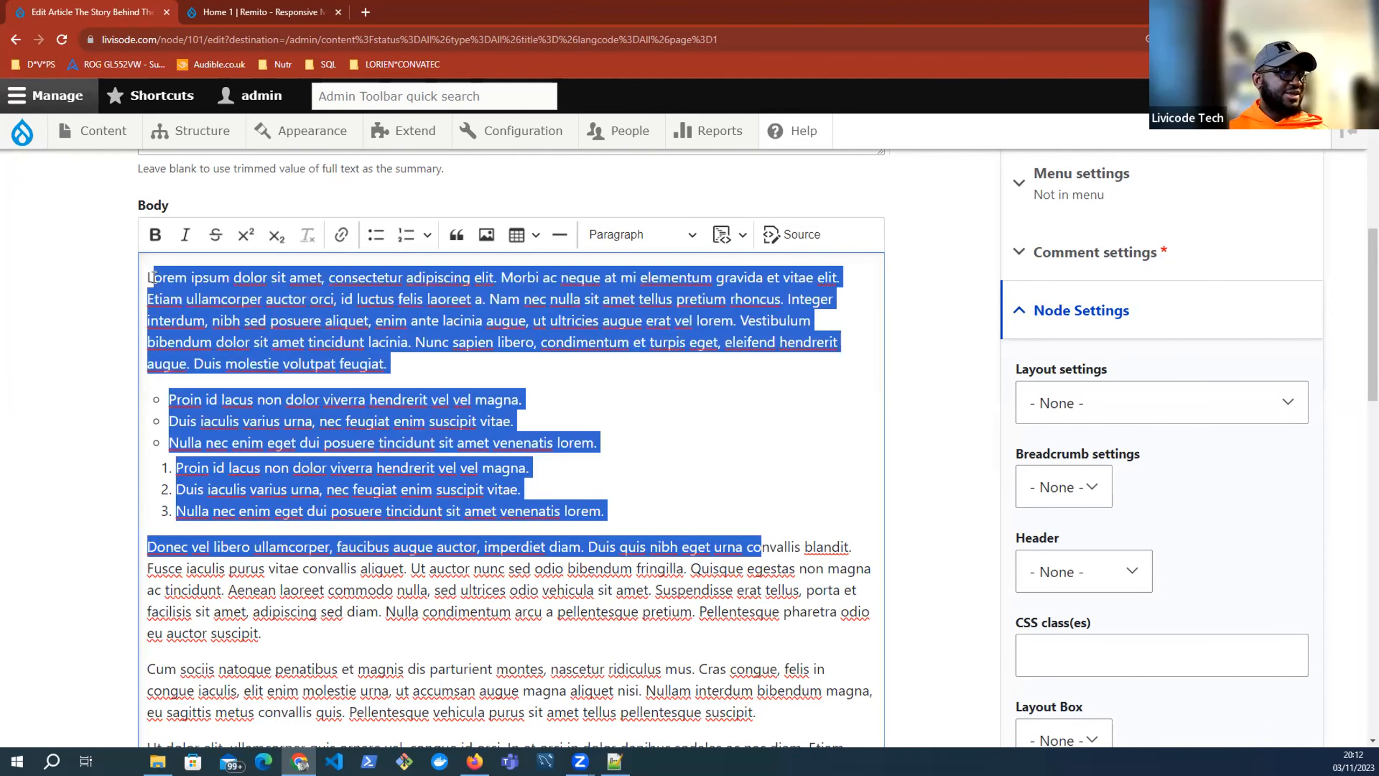
pyautogui.click(154, 277)
pyautogui.scroll(4, 404, 229)
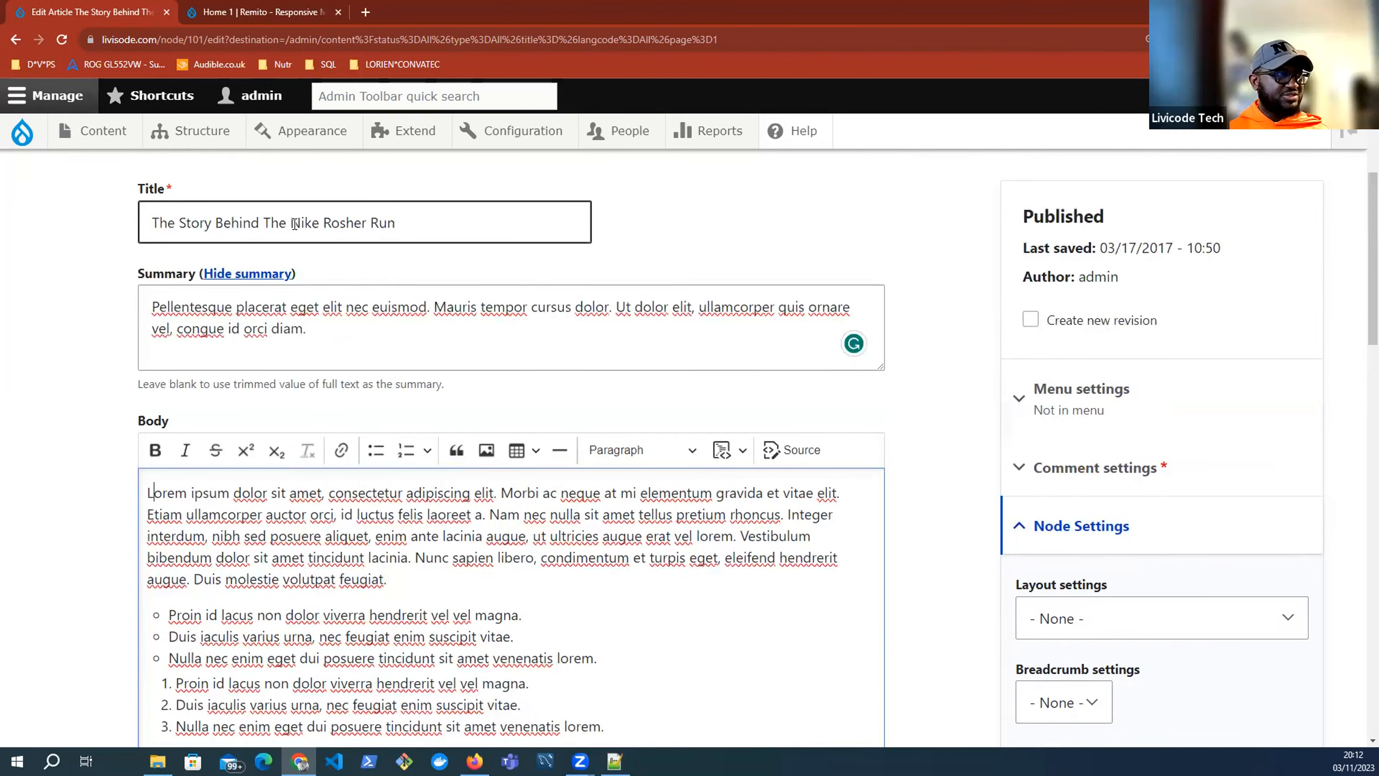
# Make the words "Nunc sapien" bold in the body's first paragraph
pyautogui.scroll(-4, 430, 275)
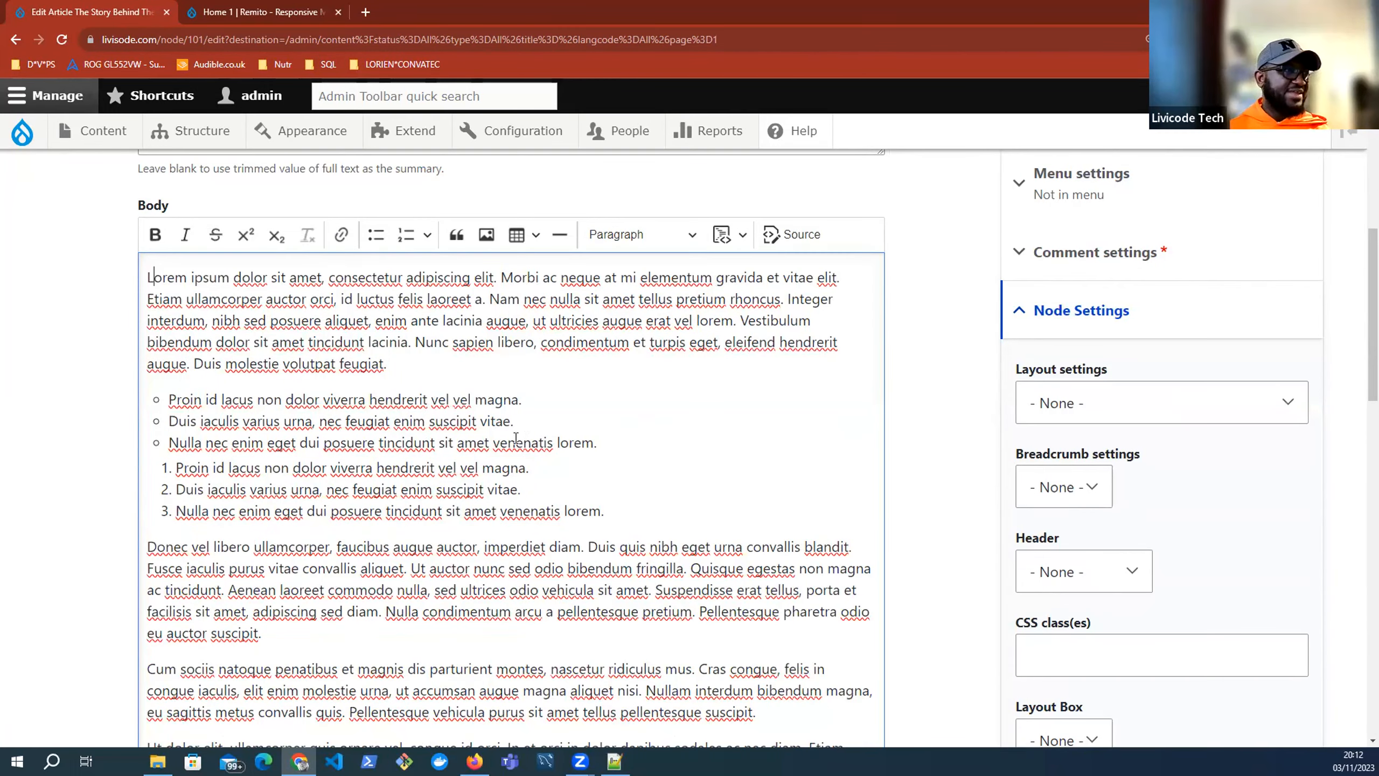
pyautogui.click(492, 343)
pyautogui.keyDown('shift'); pyautogui.click(415, 343); pyautogui.keyUp('shift')
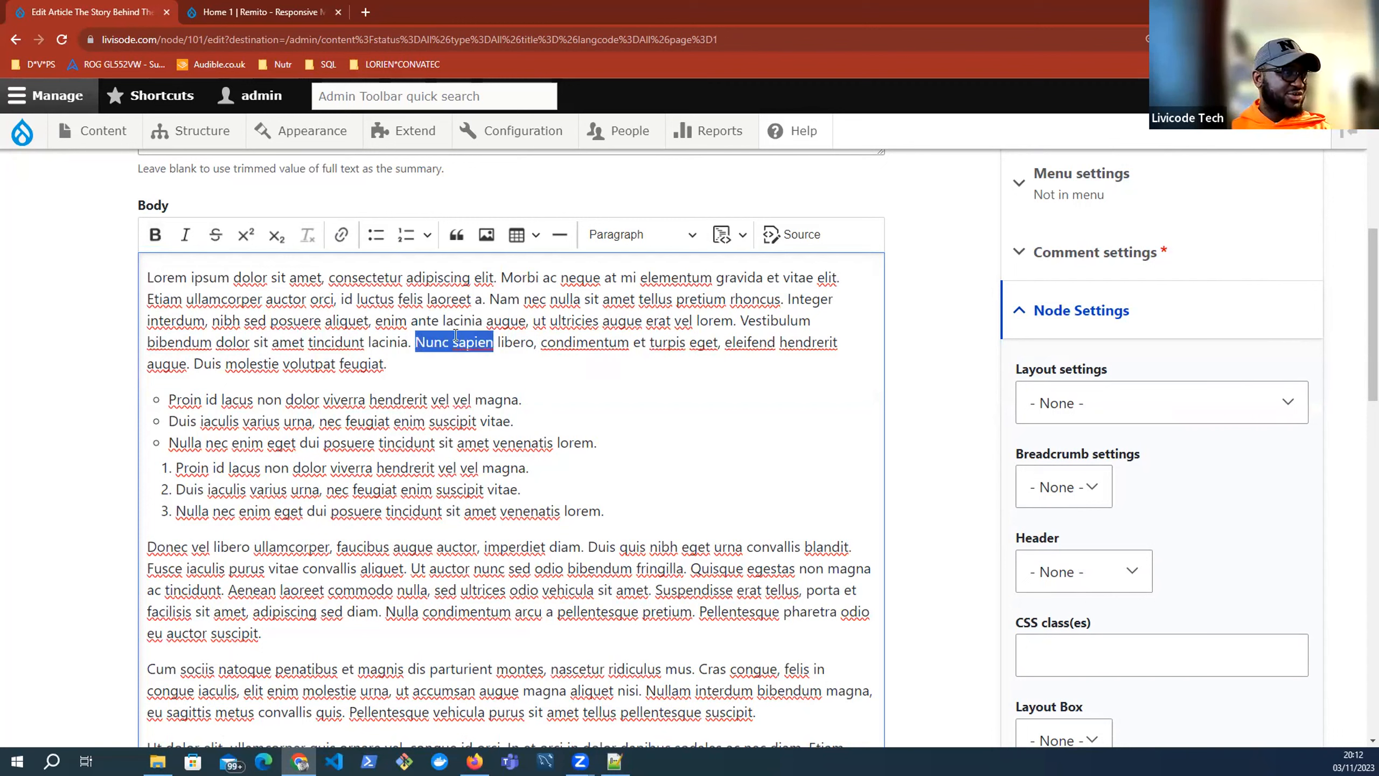
pyautogui.moveTo(495, 344); pyautogui.dragTo(417, 340)
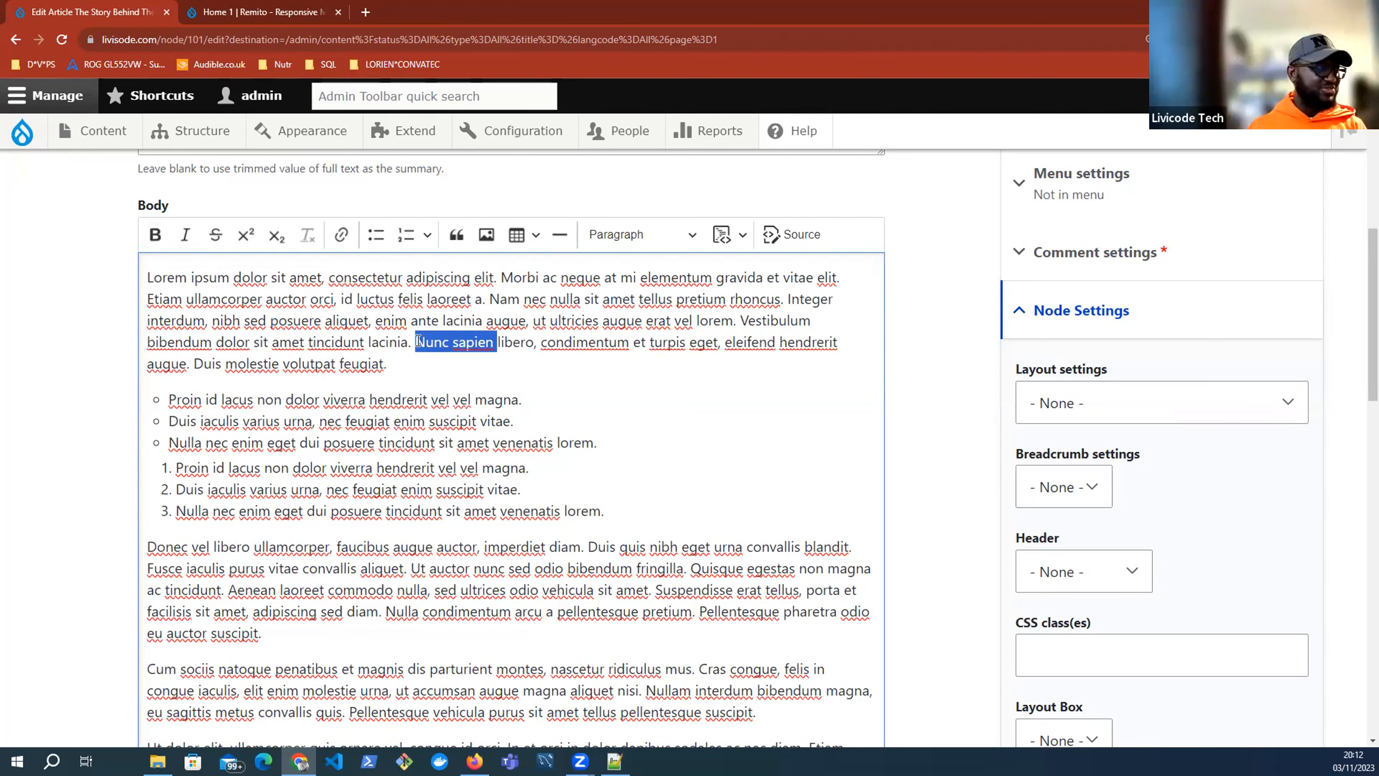
pyautogui.click(156, 235)
# Italicize the phrase "Nam nec nulla sit amet" in the body's first paragraph
pyautogui.click(639, 300)
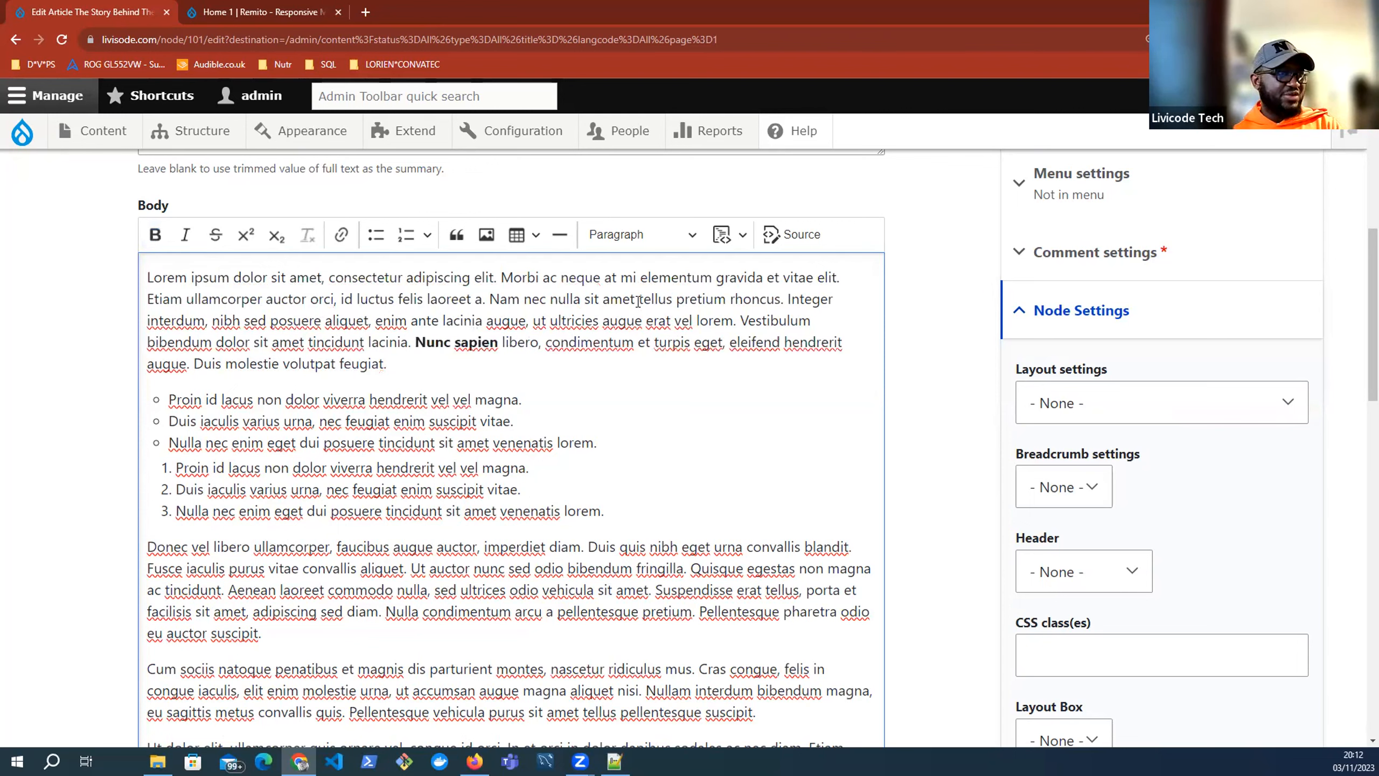
pyautogui.keyDown('shift'); pyautogui.click(492, 301); pyautogui.keyUp('shift')
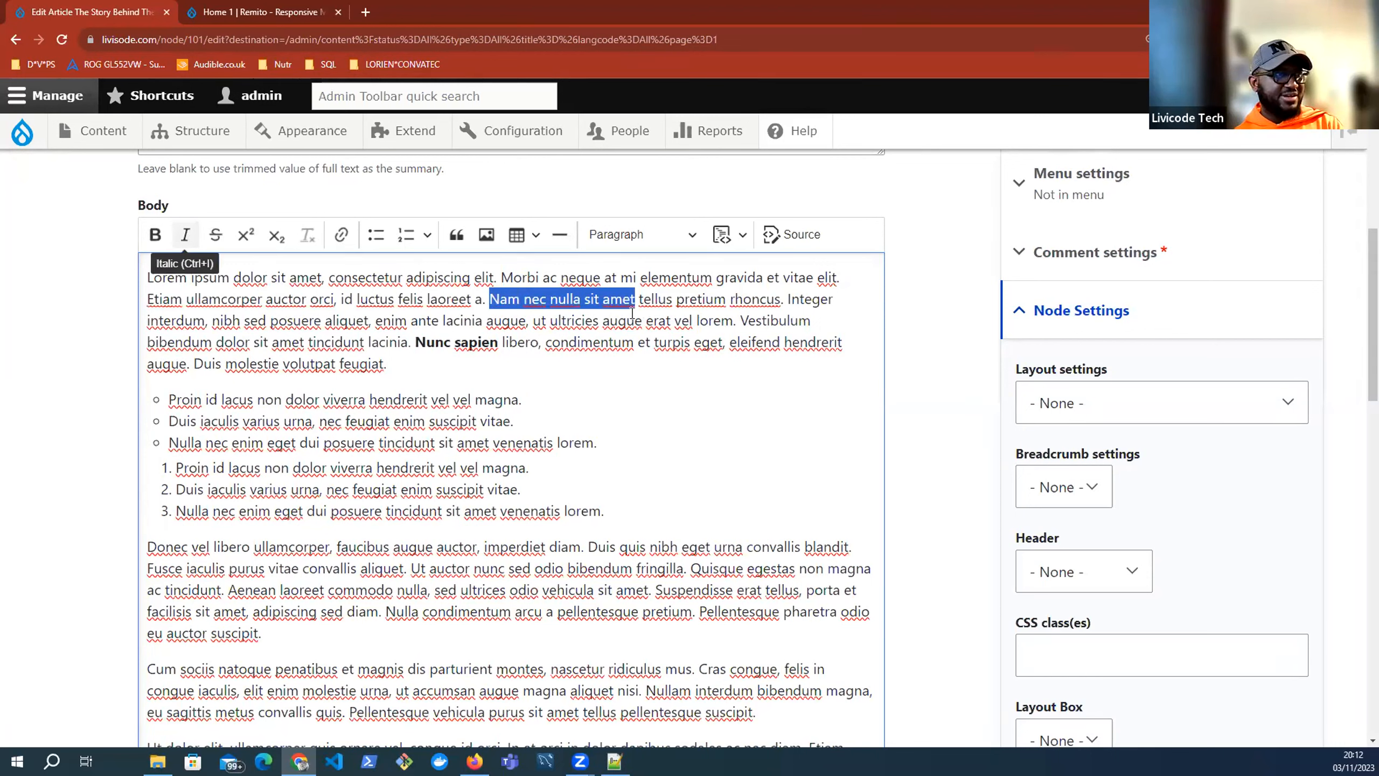
pyautogui.click(186, 235)
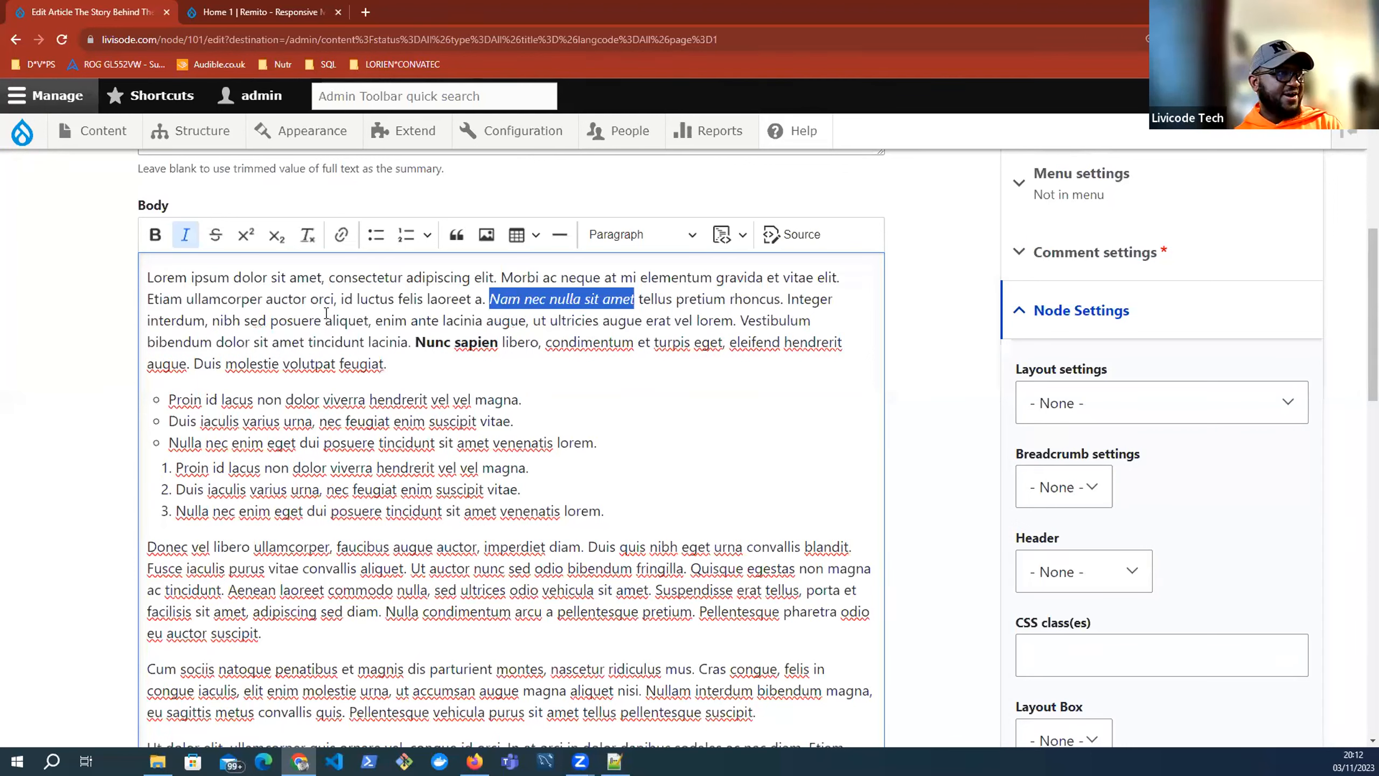
# Format the final "r" of "auctor" in the body's first paragraph as superscript
pyautogui.click(307, 300)
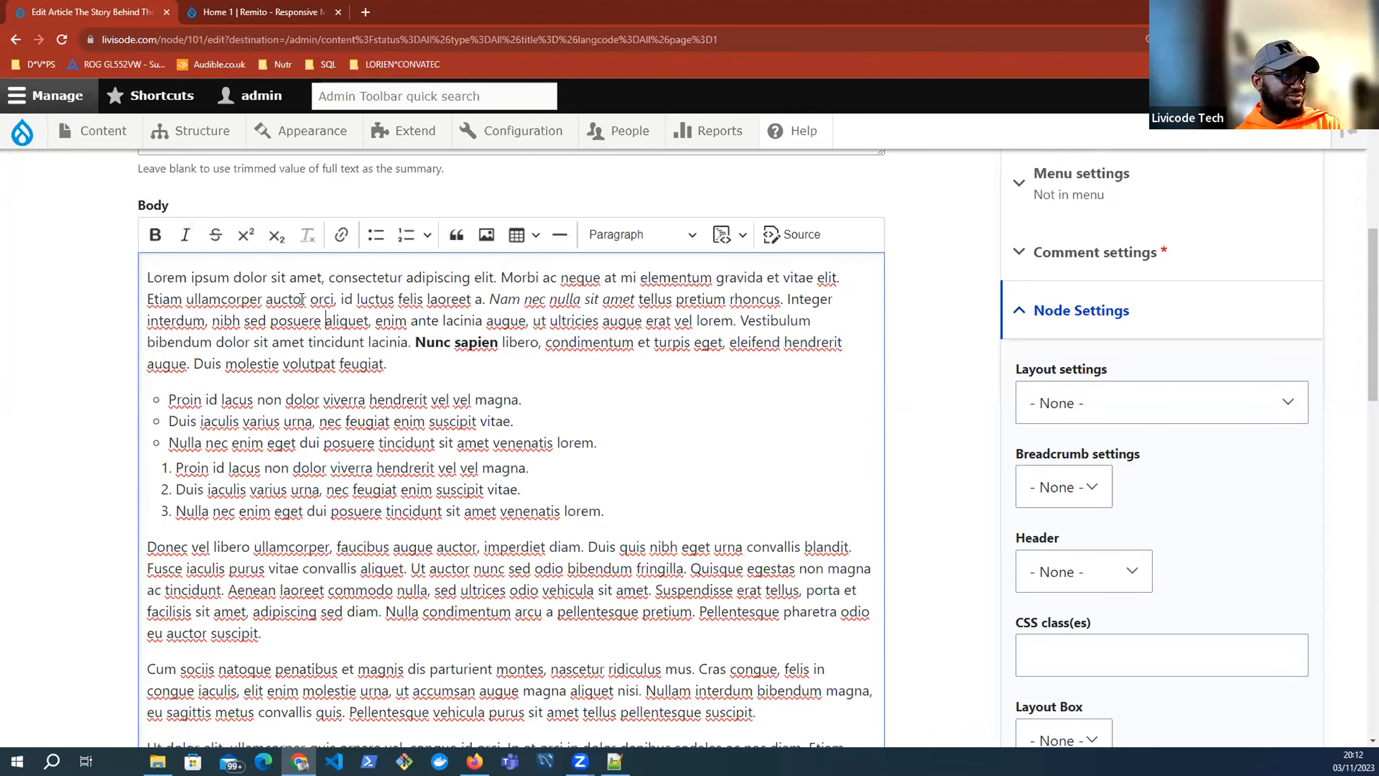
pyautogui.moveTo(306, 299); pyautogui.dragTo(302, 299)
pyautogui.click(255, 235)
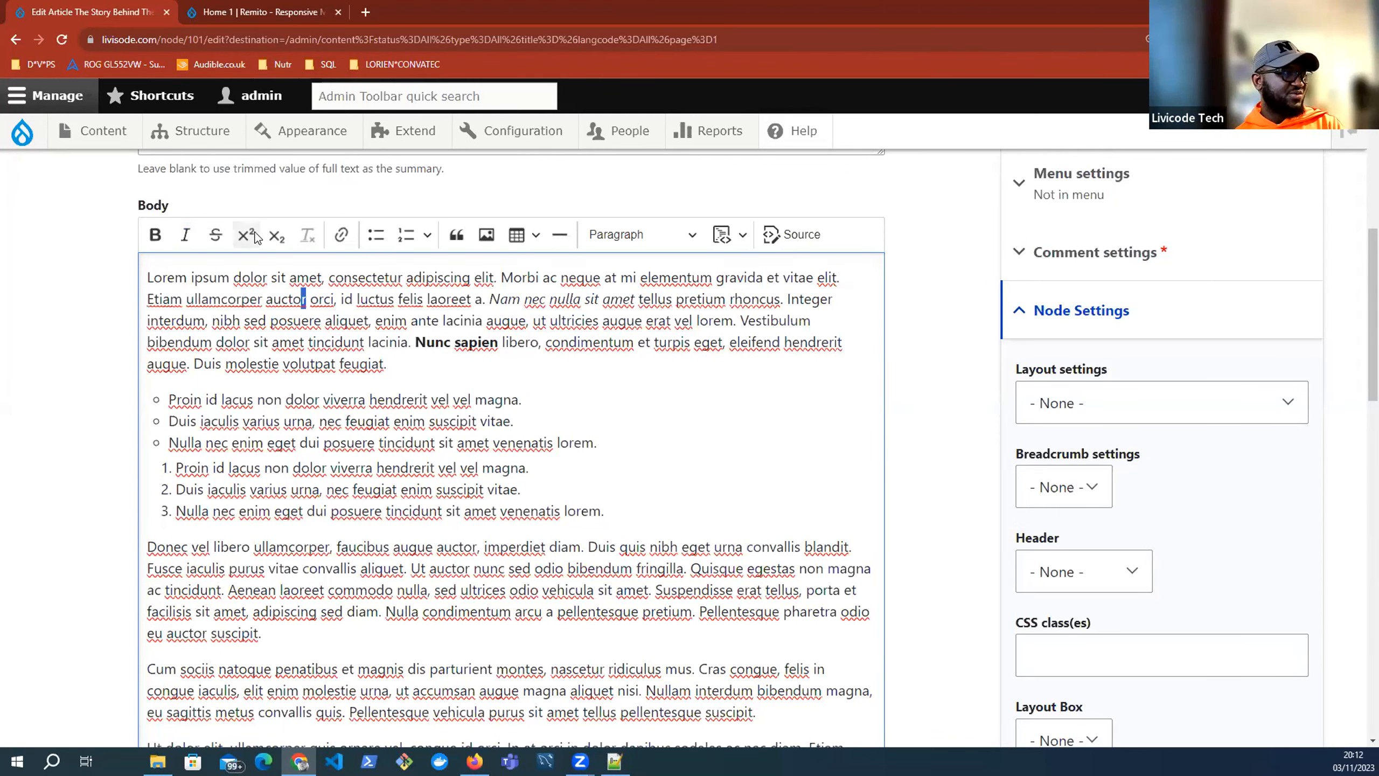
pyautogui.click(705, 314)
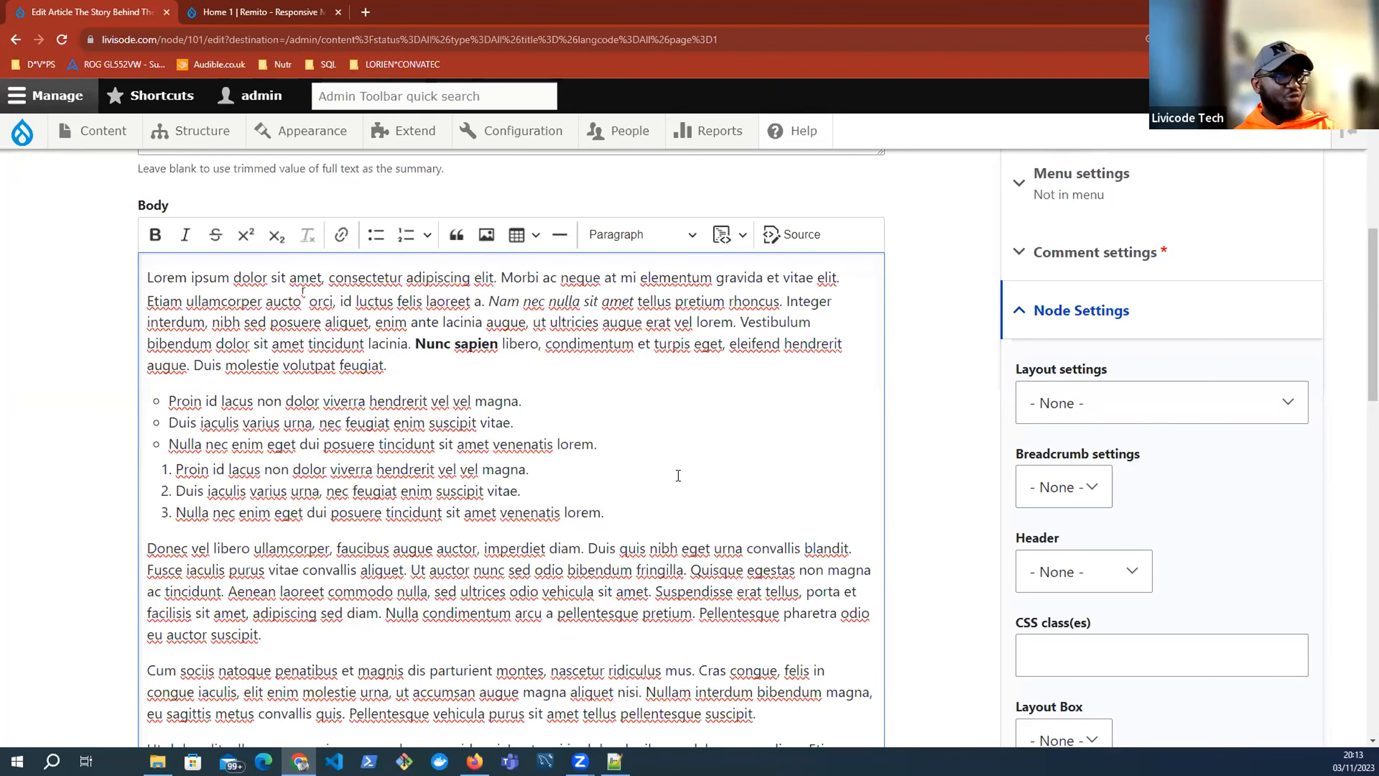
# Select "Cras congue" in the "Cum sociis" paragraph and examine the editor's list and link tools
pyautogui.scroll(-5, 641, 562)
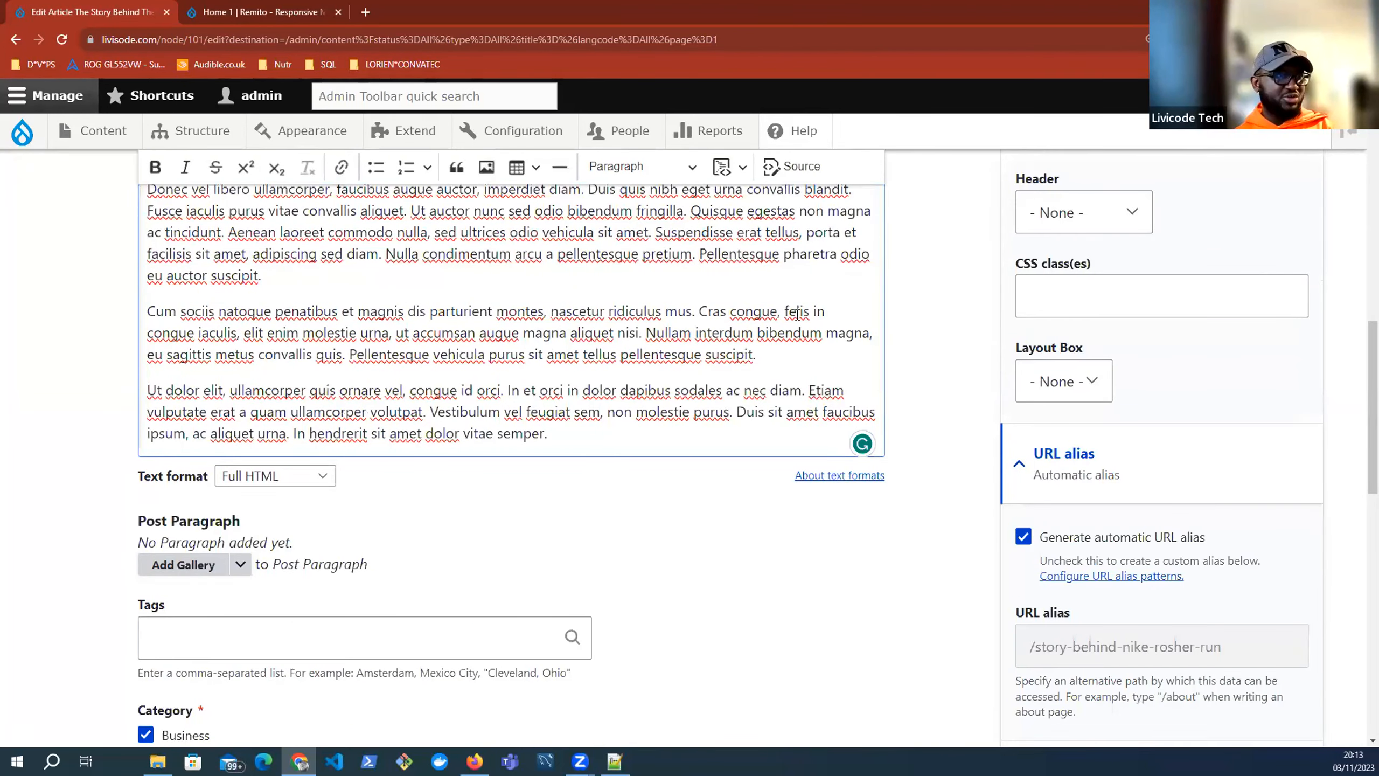
pyautogui.moveTo(777, 312); pyautogui.dragTo(698, 311)
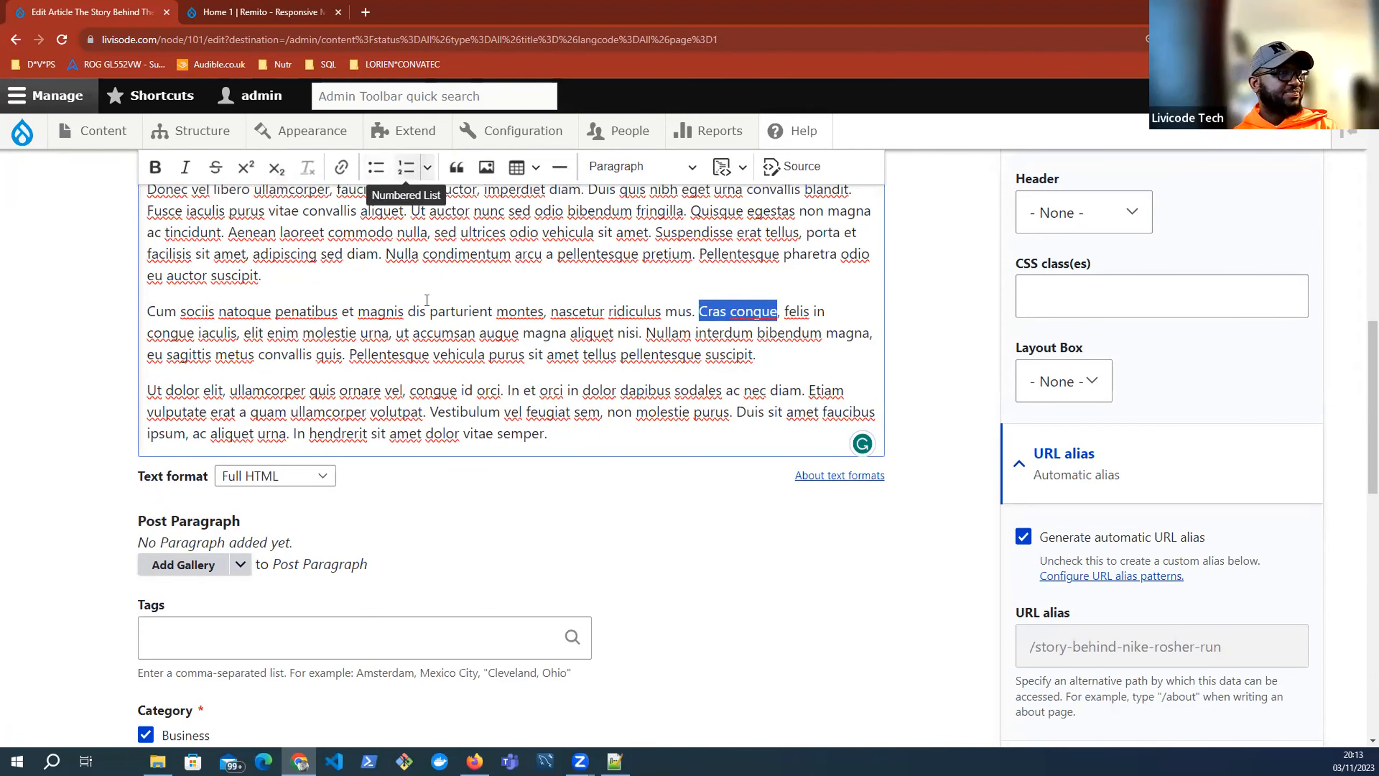
pyautogui.scroll(2, 373, 185)
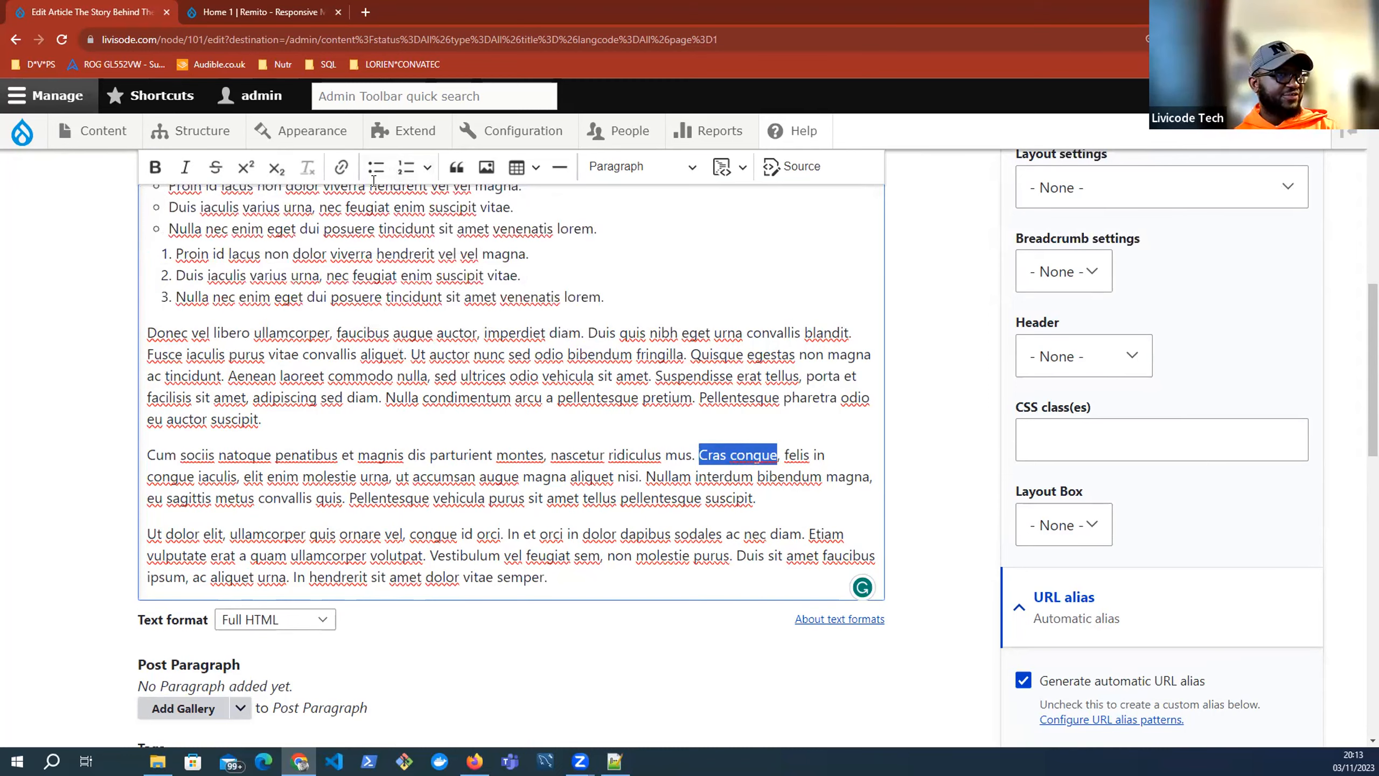
pyautogui.scroll(2, 374, 181)
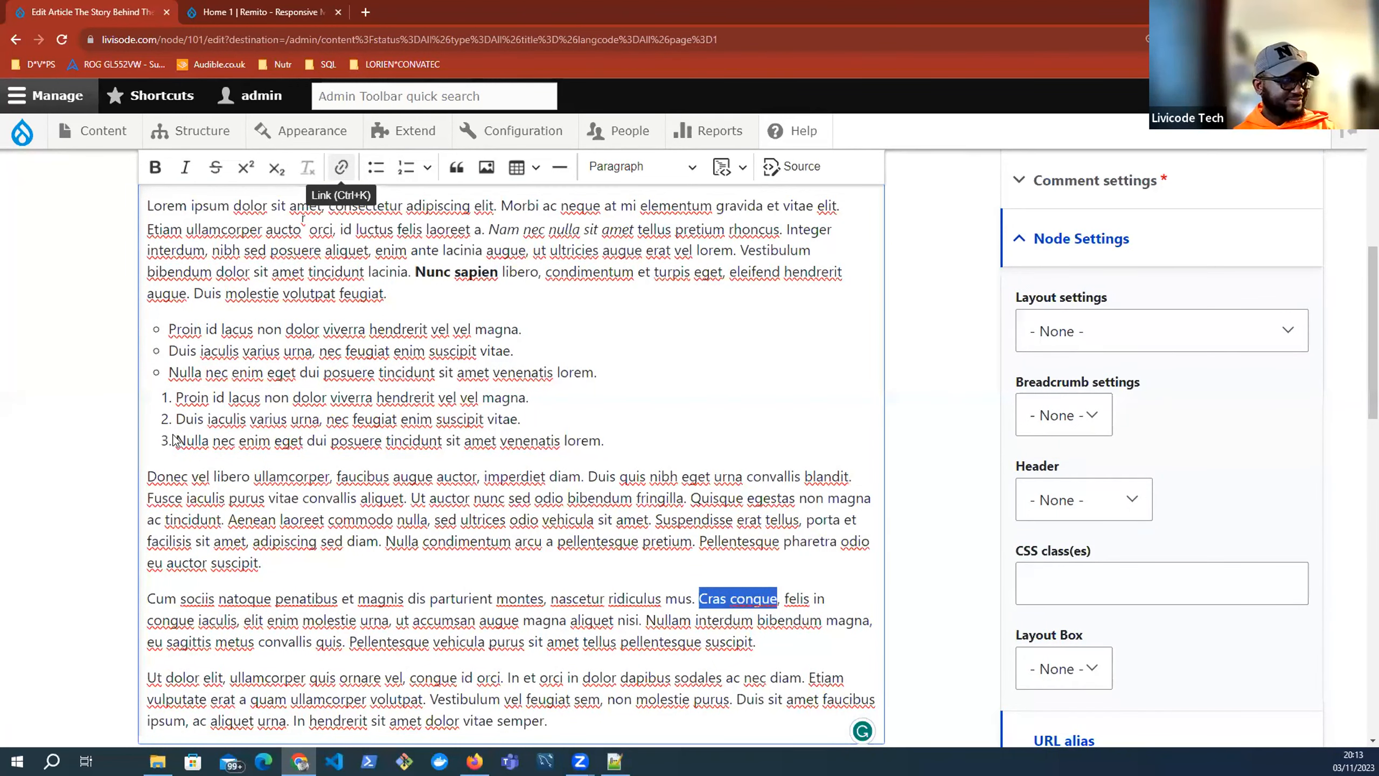
# Highlight the body's Text format label and examine the available formats, keeping Full HTML
pyautogui.scroll(-5, 179, 443)
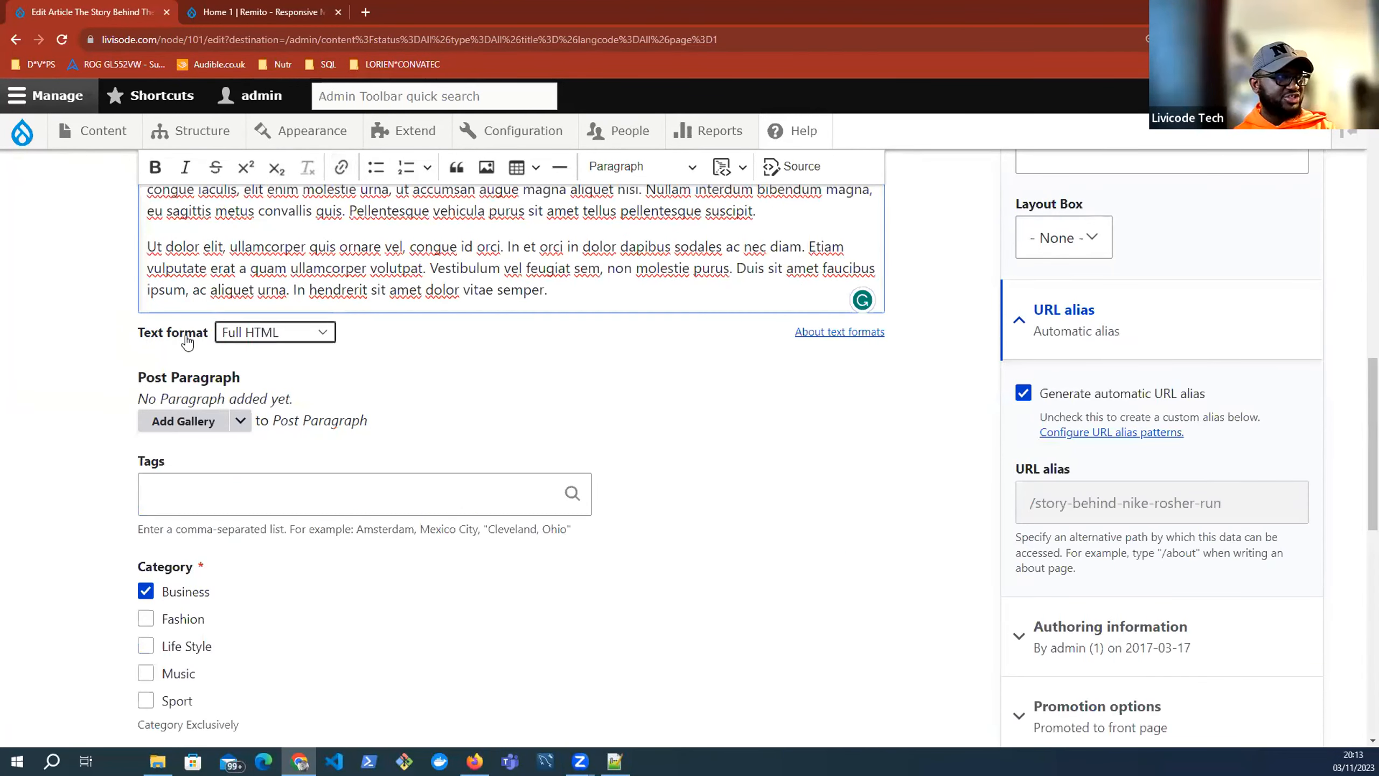
pyautogui.moveTo(139, 332); pyautogui.dragTo(202, 333)
pyautogui.moveTo(371, 330); pyautogui.dragTo(390, 327)
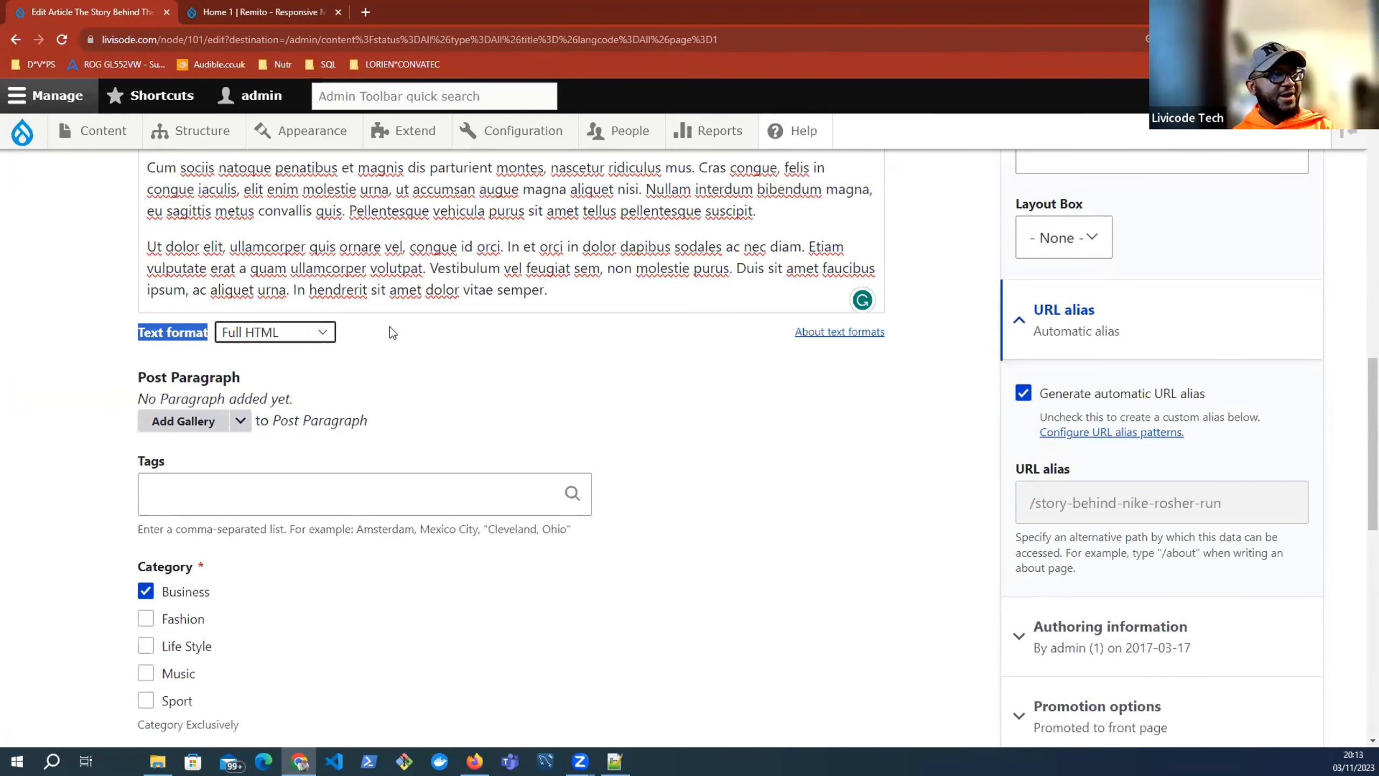
pyautogui.click(322, 333)
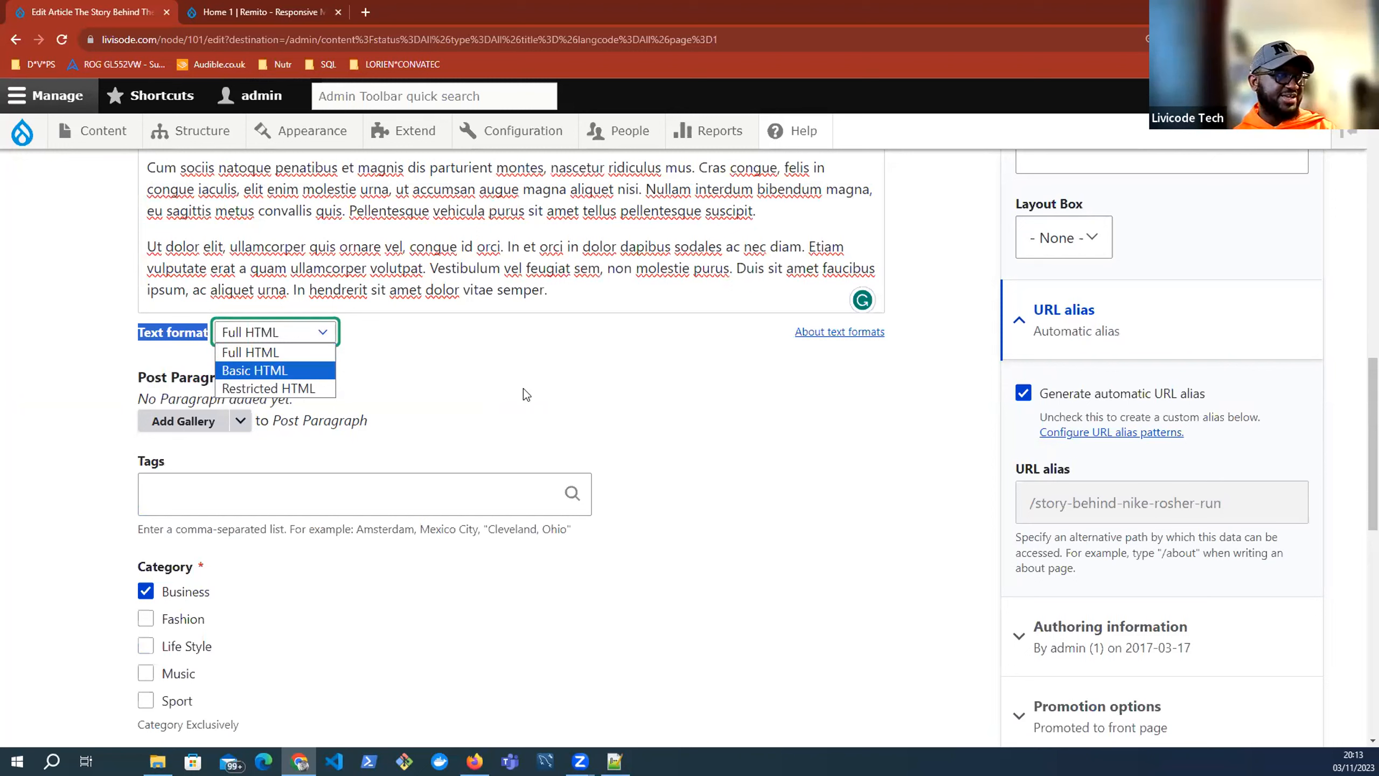
pyautogui.click(314, 337)
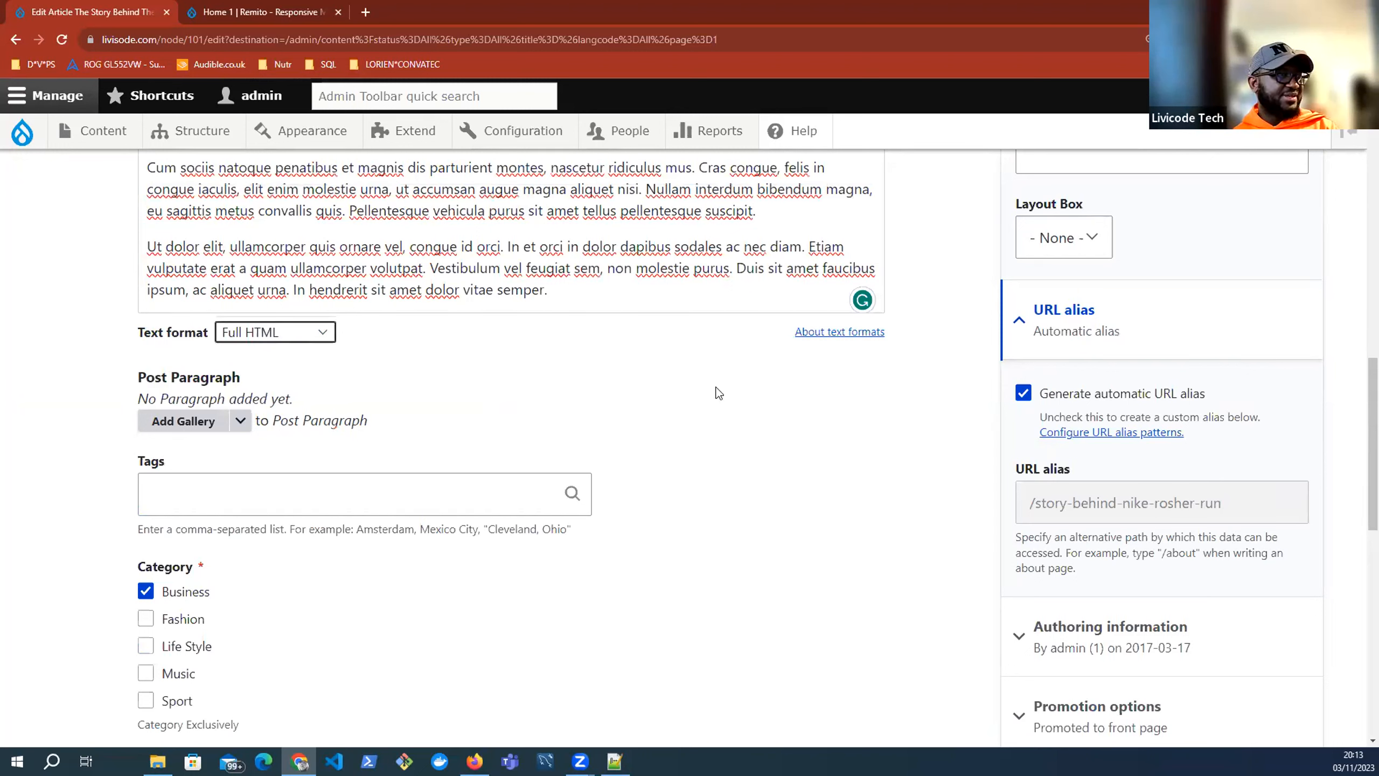
# Highlight the body paragraphs from "Donec vel libero" into the last one, then clear the selection
pyautogui.scroll(3, 636, 391)
pyautogui.moveTo(623, 483); pyautogui.dragTo(701, 239)
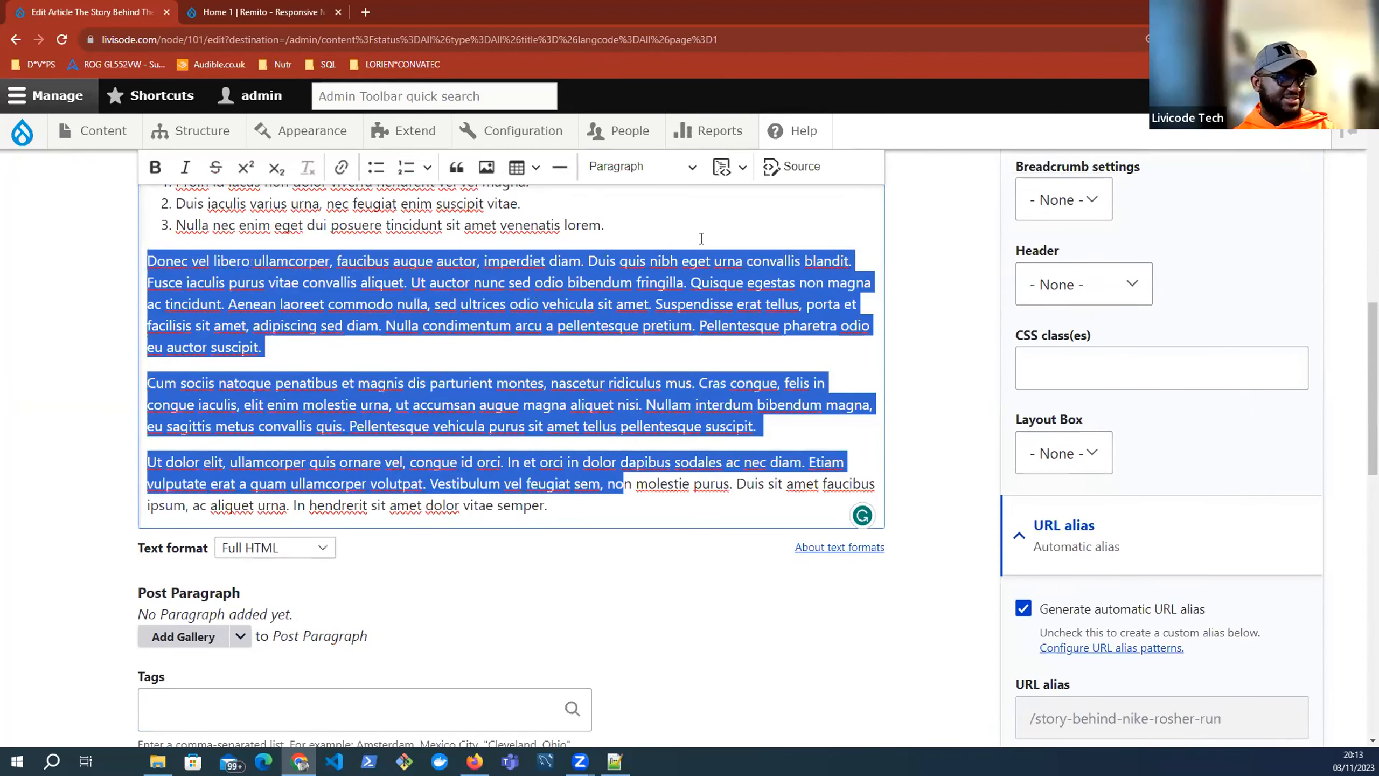
pyautogui.click(708, 331)
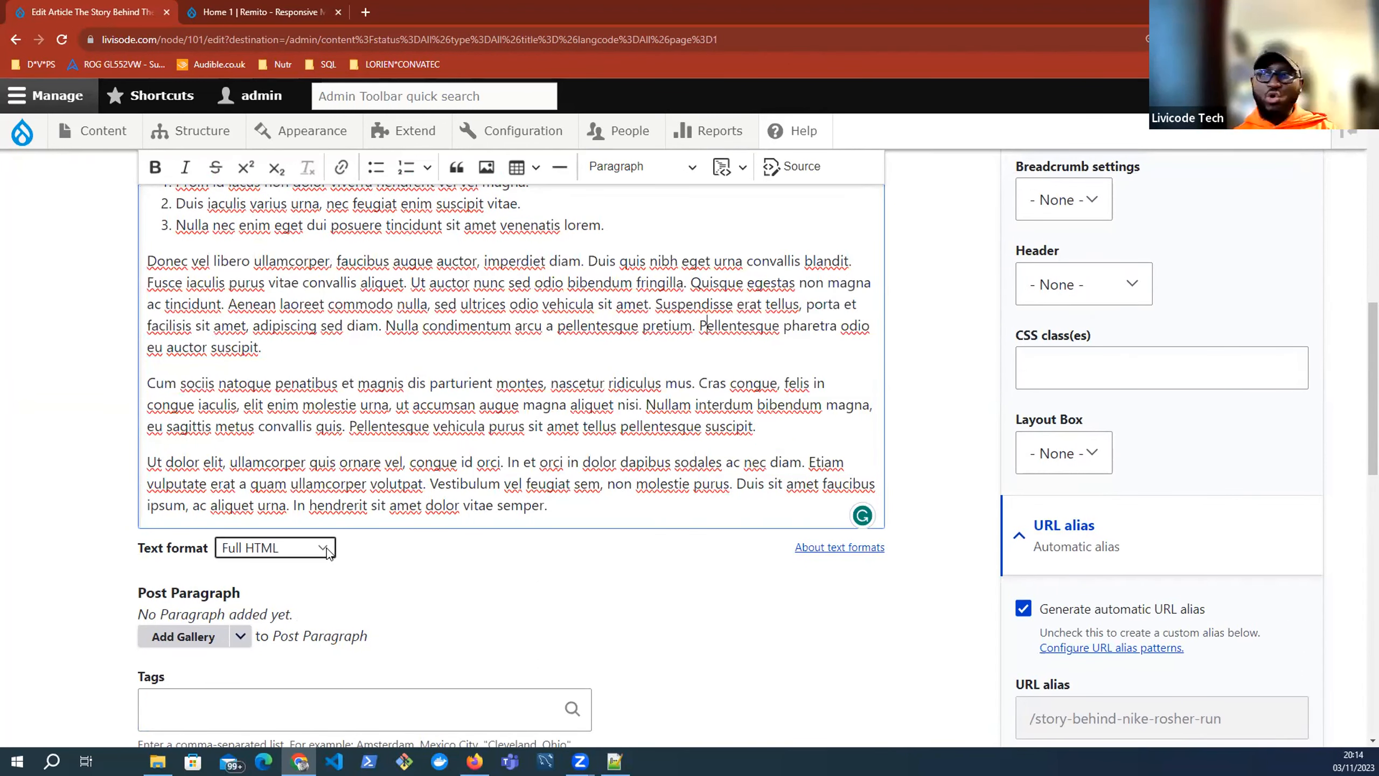